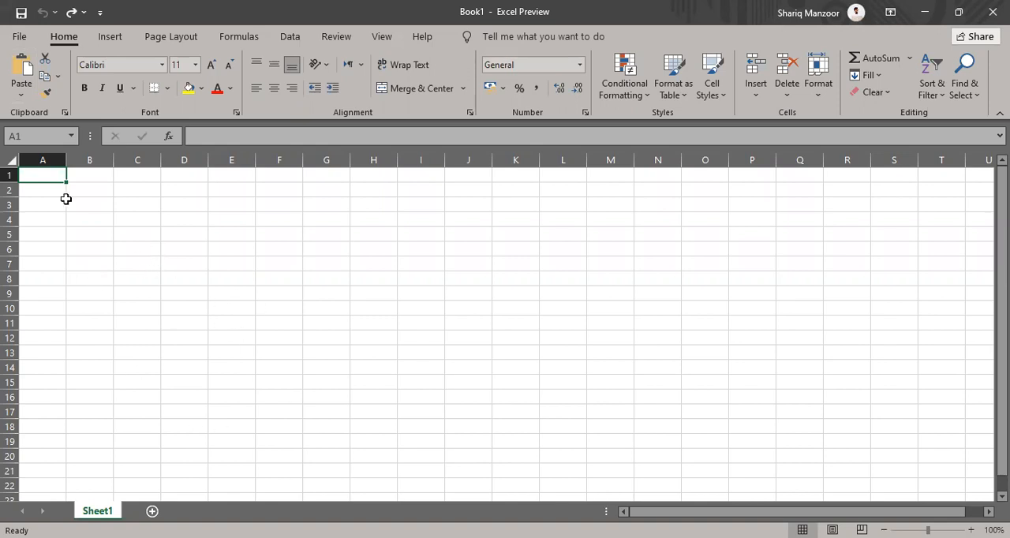
View the options for creating a new workbook, return to the sheet and highlight the cell range A3:K22
{"action": "left_click_drag", "start_coordinate": [47, 175], "coordinate": [501, 455]}
{"action": "left_click", "coordinate": [209, 279]}
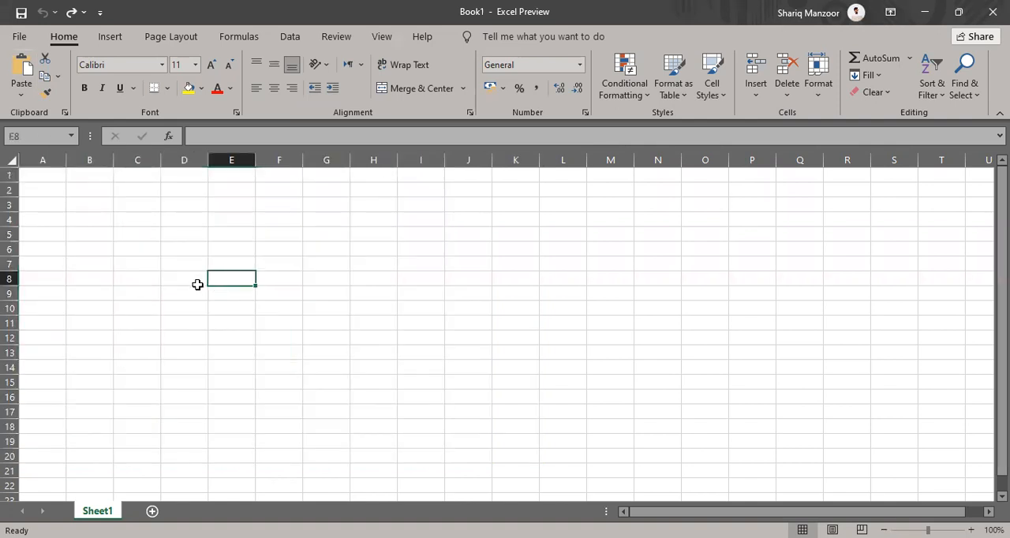
{"action": "left_click", "coordinate": [17, 37]}
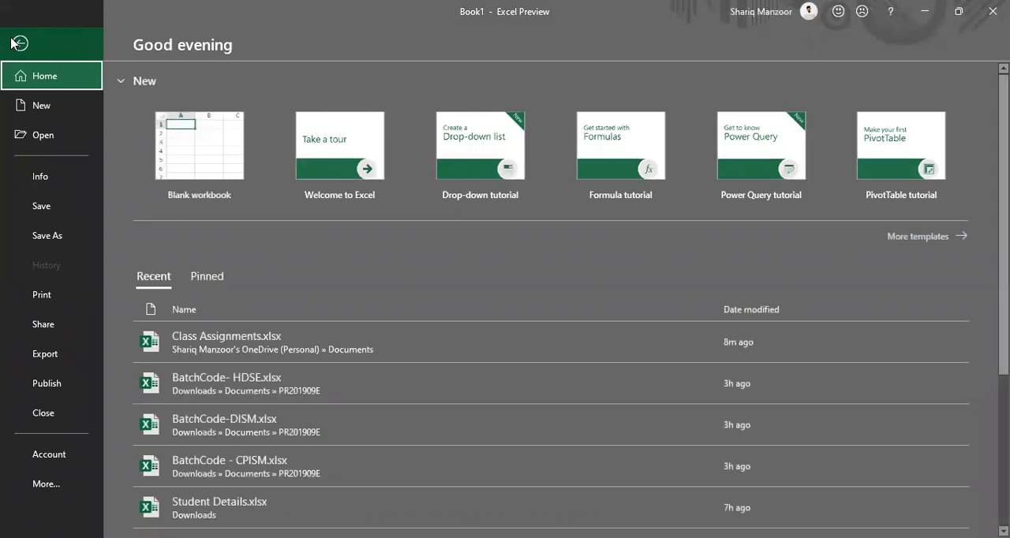
{"action": "left_click", "coordinate": [39, 105]}
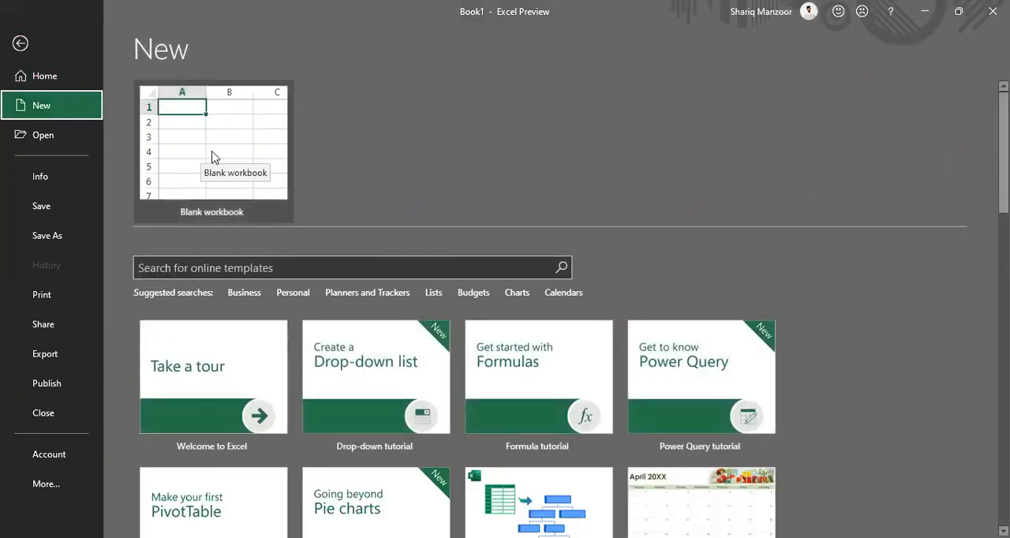
{"action": "left_click", "coordinate": [22, 52]}
{"action": "left_click_drag", "start_coordinate": [49, 219], "coordinate": [510, 479]}
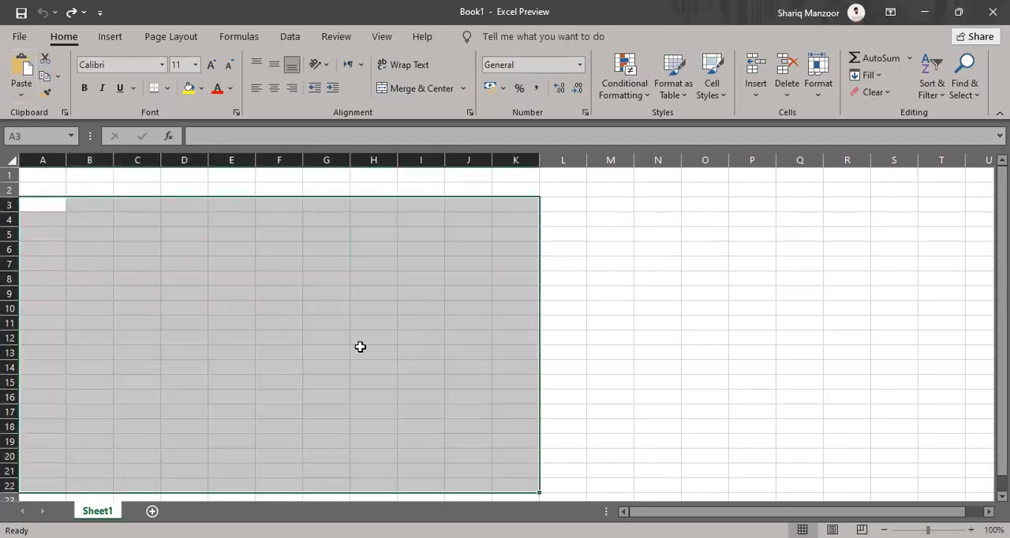
{"action": "left_click", "coordinate": [354, 345]}
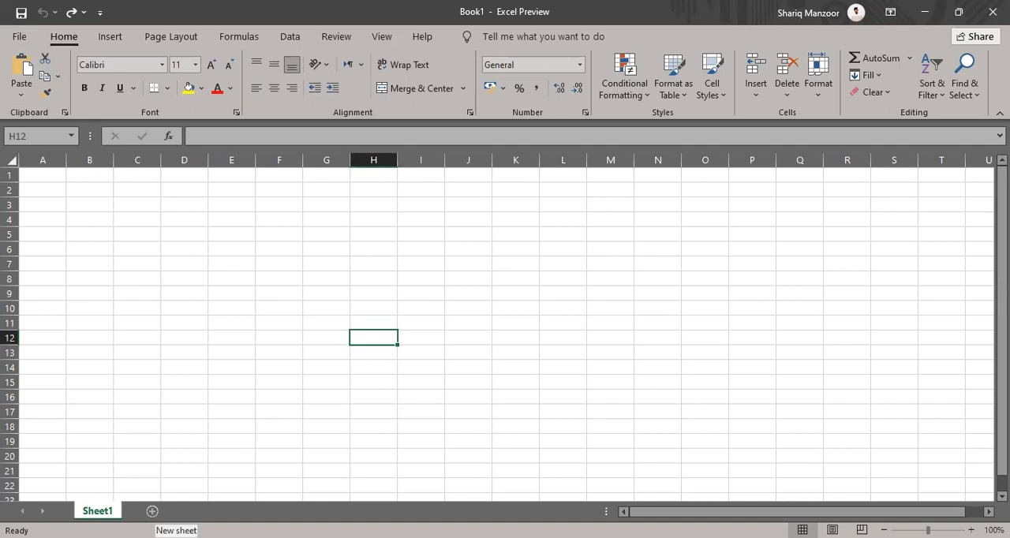
Add two worksheets after Sheet1 and delete both of them
{"action": "left_click", "coordinate": [153, 511]}
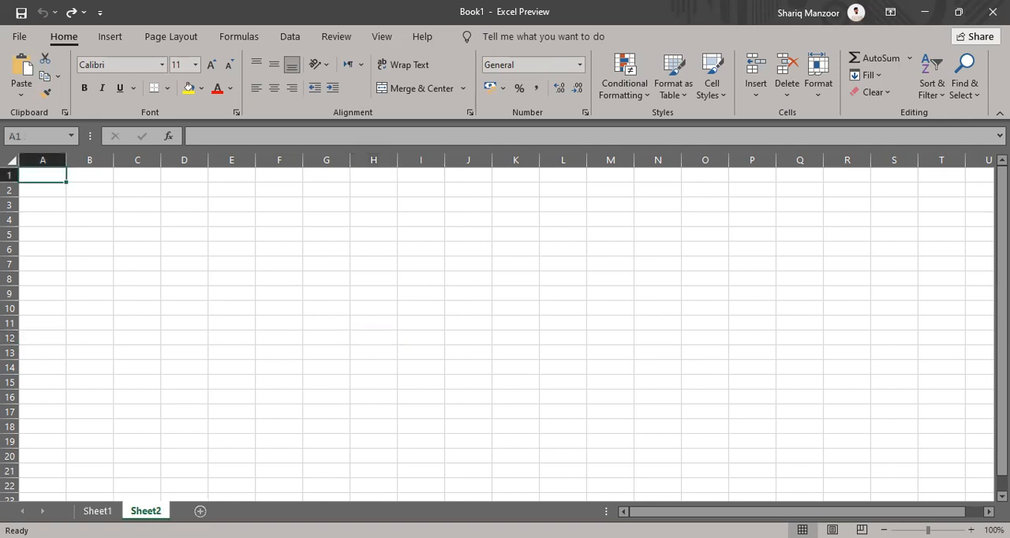
{"action": "left_click", "coordinate": [201, 512]}
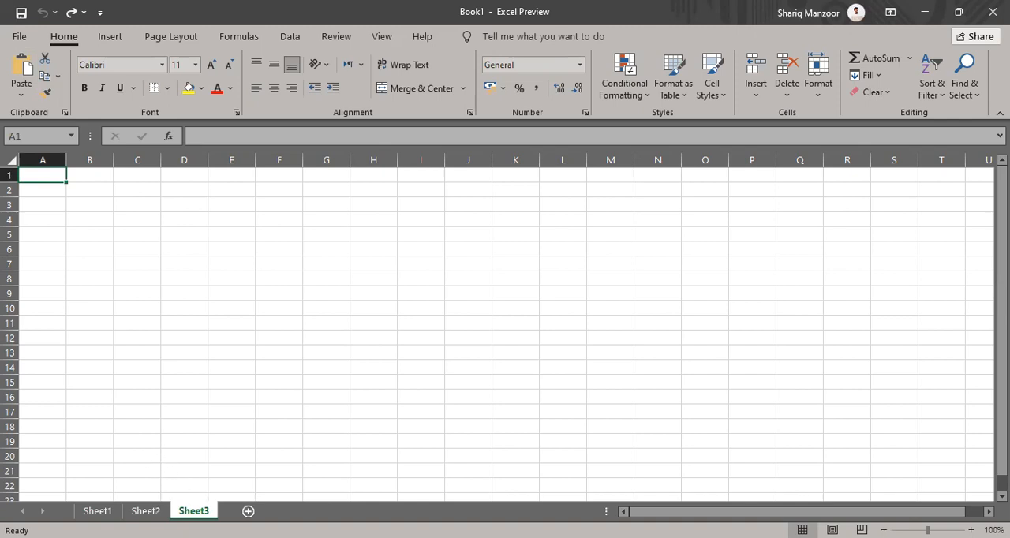
{"action": "right_click", "coordinate": [194, 511]}
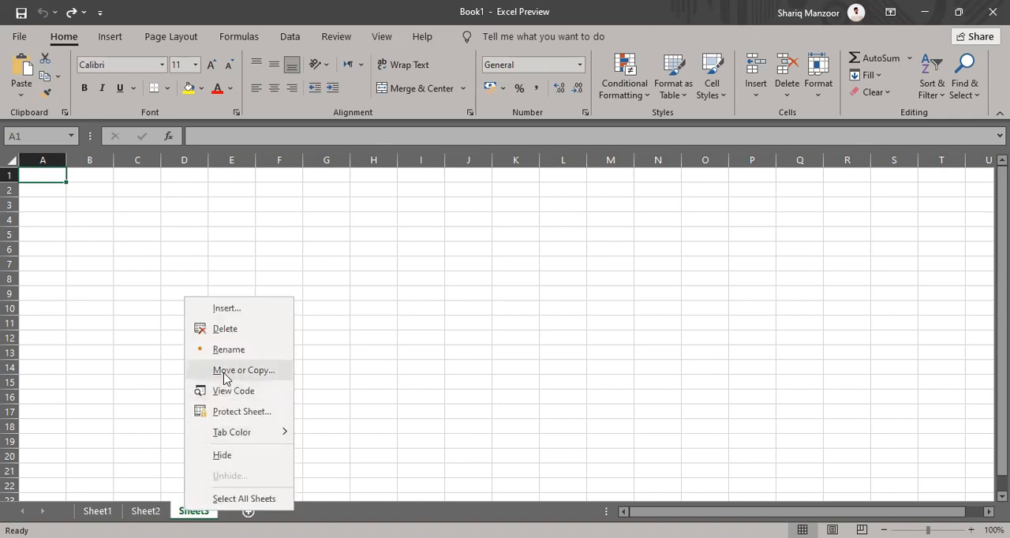
{"action": "left_click", "coordinate": [232, 330]}
{"action": "right_click", "coordinate": [146, 511]}
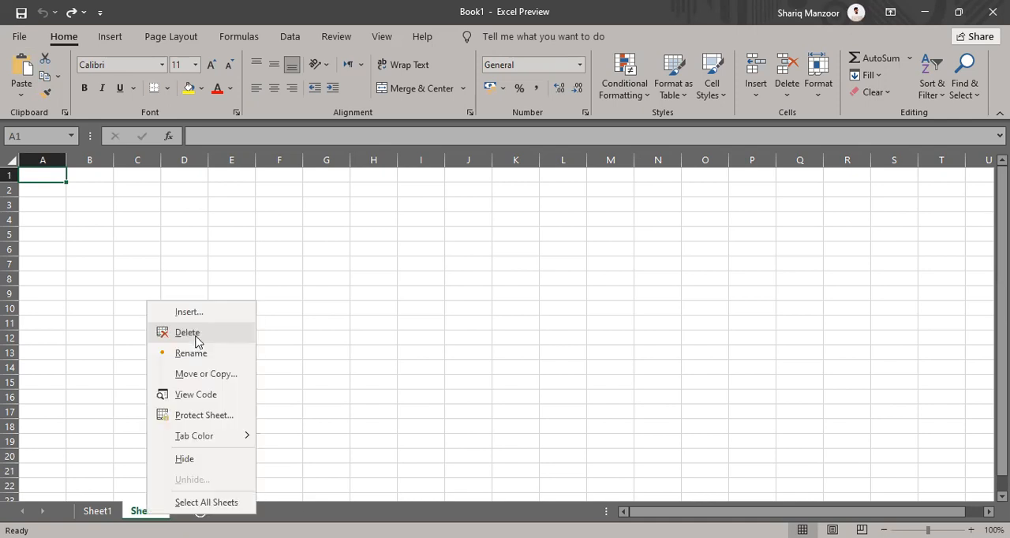
{"action": "left_click", "coordinate": [196, 339]}
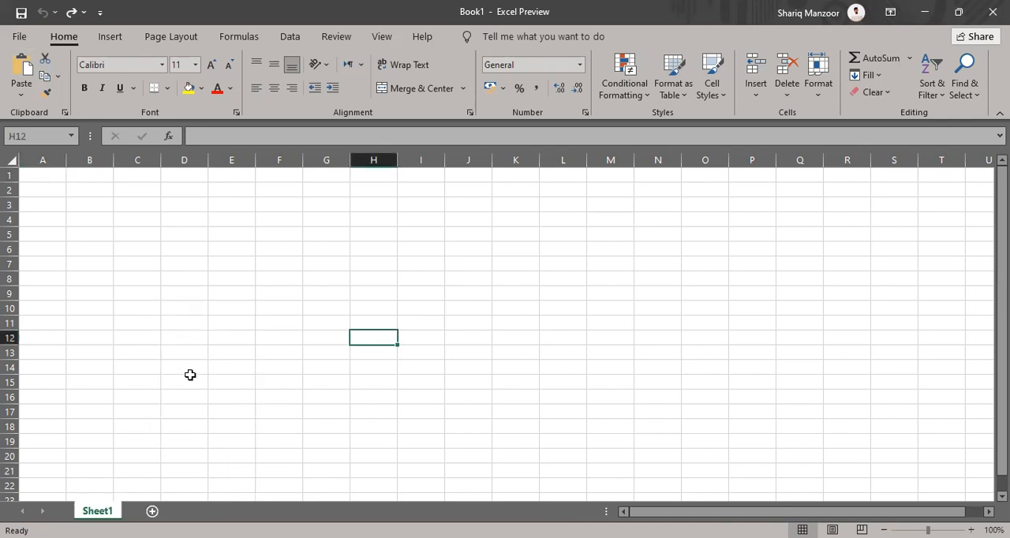
Highlight the whole columns A through F one after another to examine the sheet's columns
{"action": "scroll", "coordinate": [226, 332], "scroll_direction": "up", "scroll_amount": 3, "text": "ctrl"}
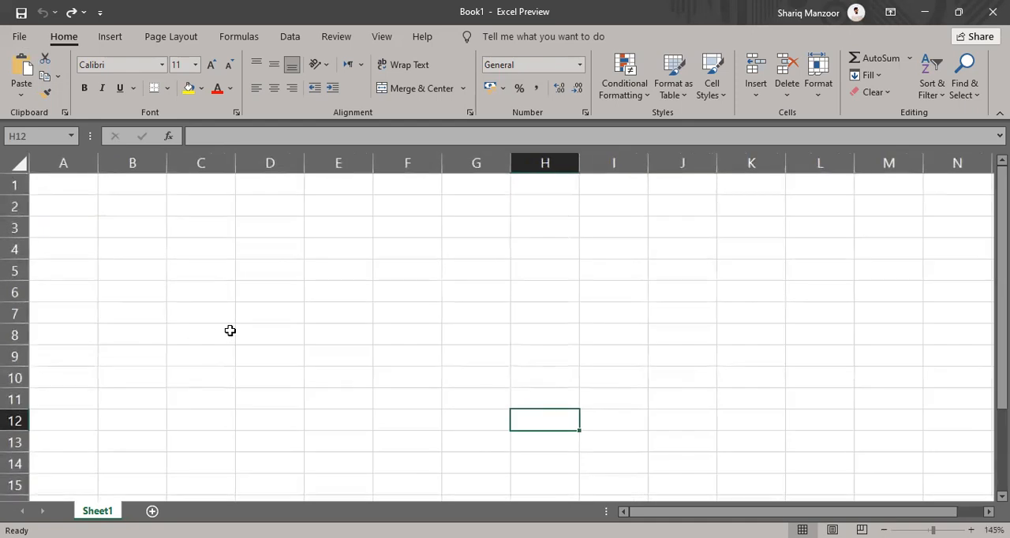
{"action": "left_click", "coordinate": [66, 163]}
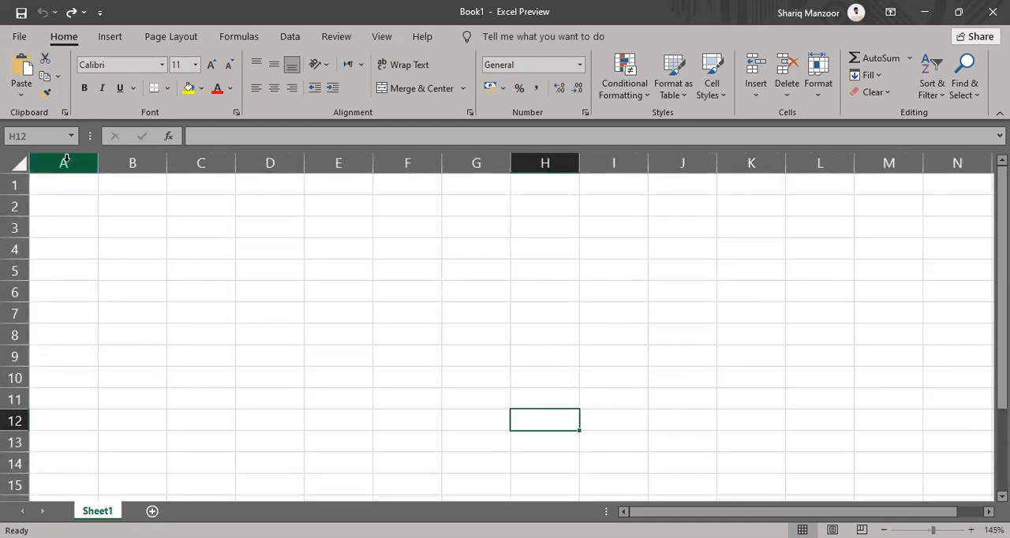
{"action": "left_click", "coordinate": [135, 161]}
{"action": "left_click", "coordinate": [198, 160]}
{"action": "left_click", "coordinate": [266, 160]}
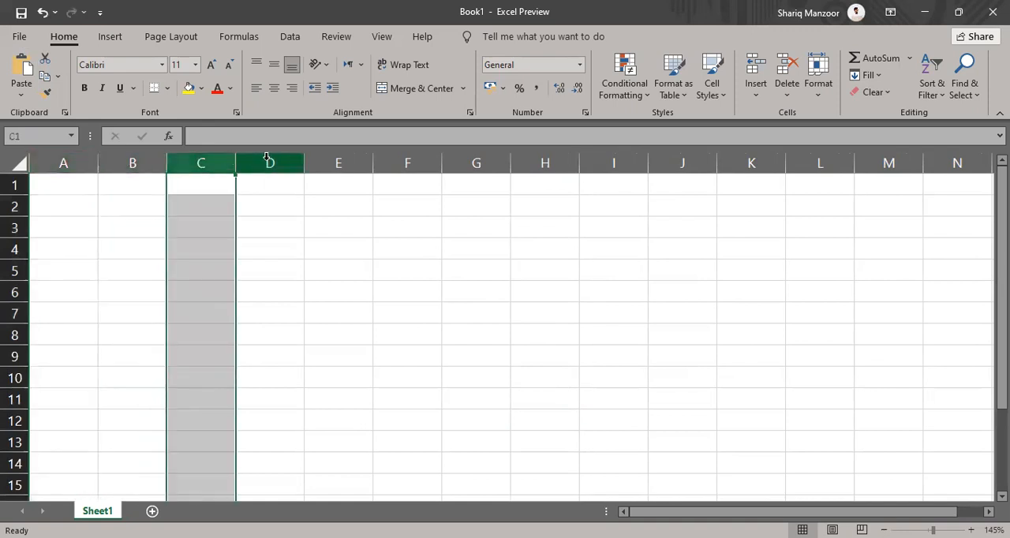
{"action": "left_click", "coordinate": [320, 160]}
{"action": "left_click", "coordinate": [388, 160]}
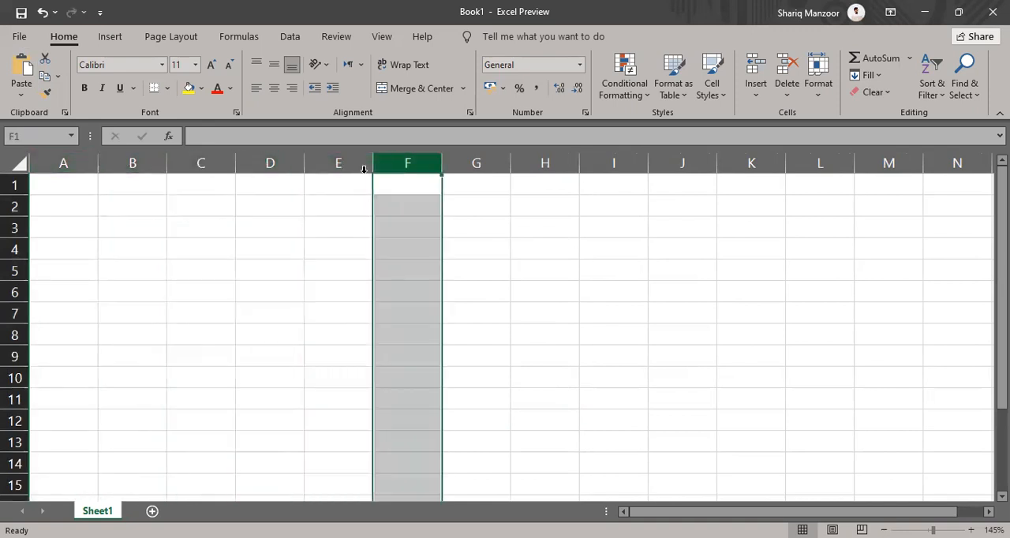
Highlight the whole rows 2, 3 and 5 in turn to examine the sheet's rows
{"action": "left_click", "coordinate": [9, 207]}
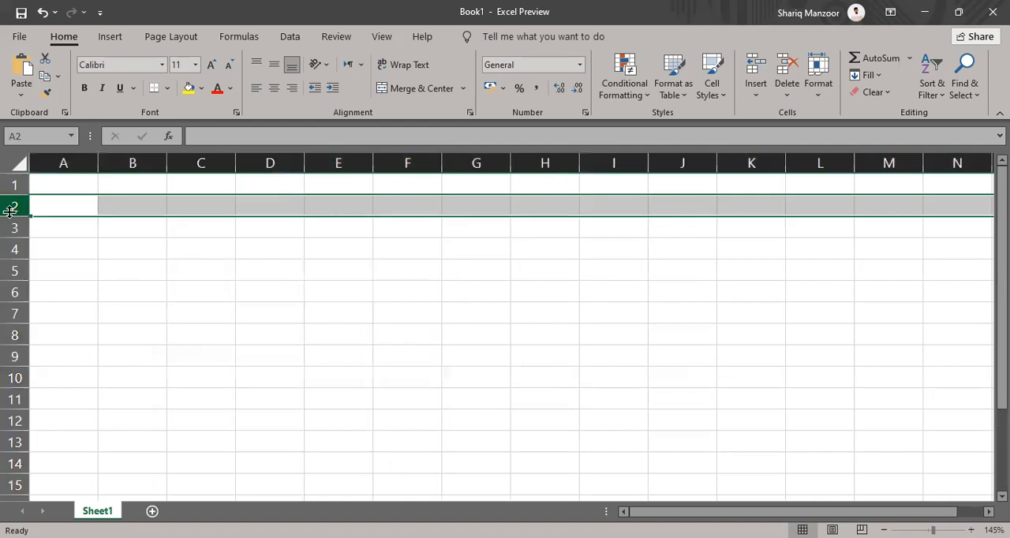
{"action": "left_click", "coordinate": [12, 228]}
{"action": "left_click", "coordinate": [9, 270]}
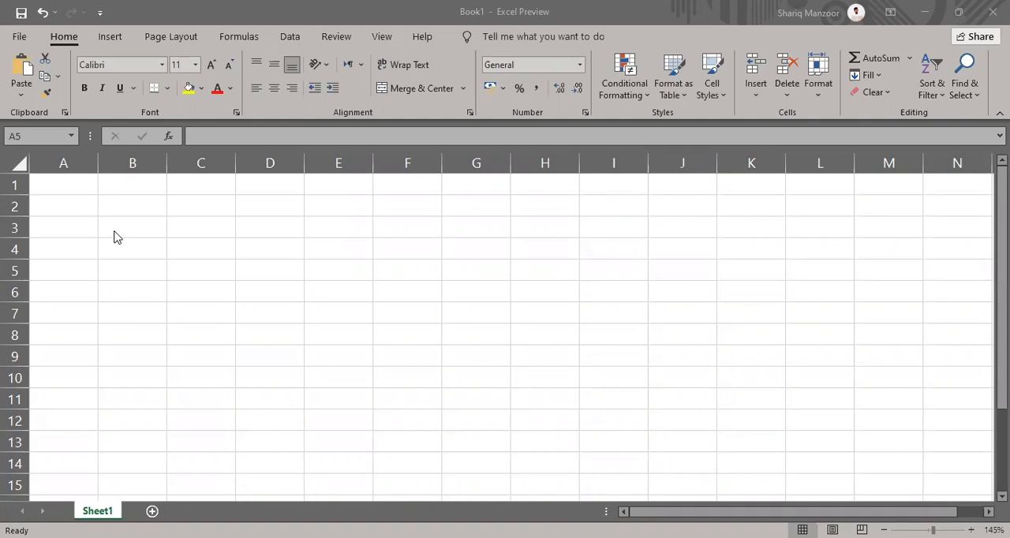
Move along row 1 to the sheet's last column and return to cell A1
{"action": "left_click", "coordinate": [134, 163]}
{"action": "left_click", "coordinate": [203, 162]}
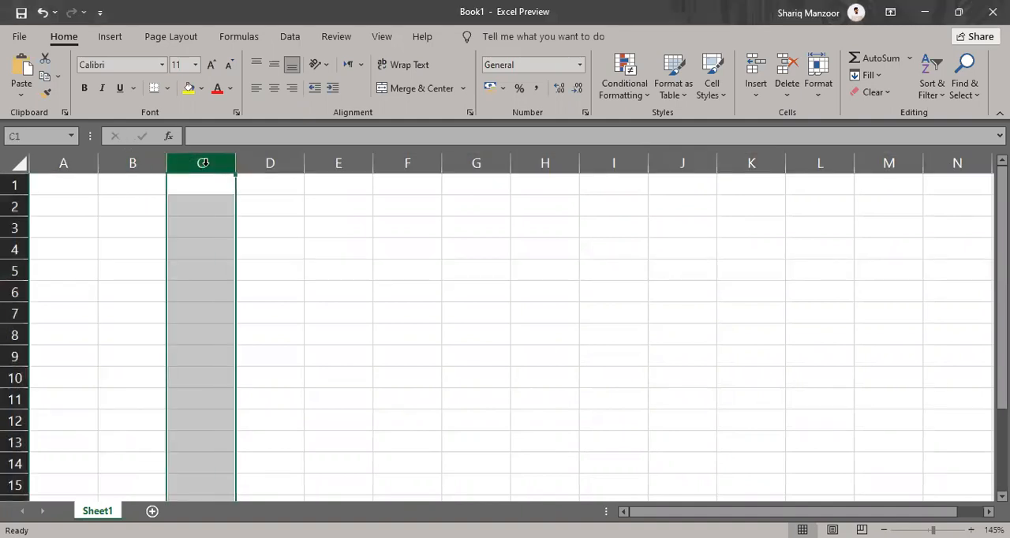
{"action": "key", "text": "Right"}
{"action": "key", "text": "Right"}
{"action": "key", "text": "Right"}
{"action": "key", "text": "Right"}
{"action": "key", "text": "Right"}
{"action": "key", "text": "Right"}
{"action": "key", "text": "Right"}
{"action": "key", "text": "Right"}
{"action": "key", "text": "Right"}
{"action": "key", "text": "Right"}
{"action": "key", "text": "Right"}
{"action": "key", "text": "Right"}
{"action": "key", "text": "Right"}
{"action": "key", "text": "Right"}
{"action": "key", "text": "Right"}
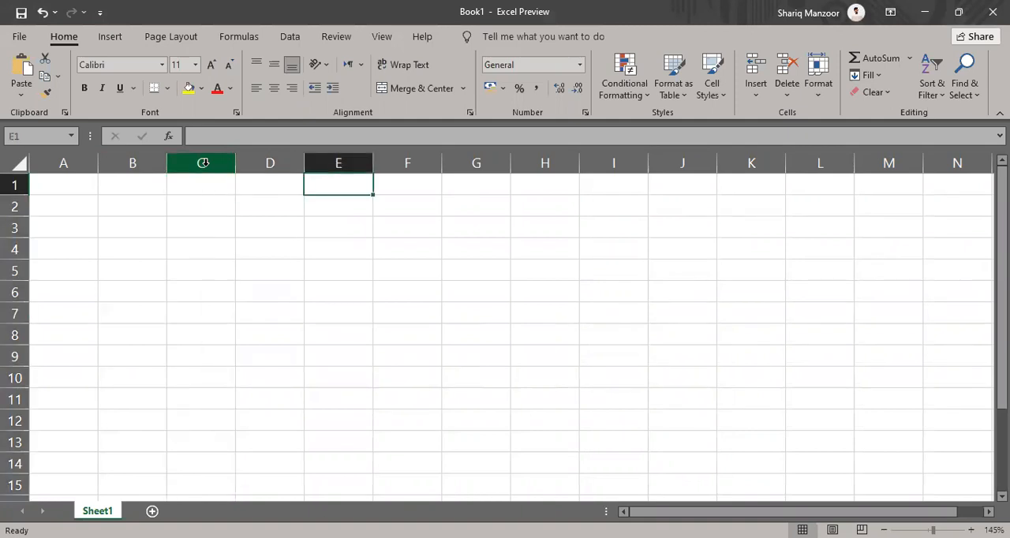
{"action": "key", "text": "Right"}
{"action": "key", "text": "Right"}
{"action": "key", "text": "Right"}
{"action": "key", "text": "Right"}
{"action": "key", "text": "Right"}
{"action": "key", "text": "Right"}
{"action": "key", "text": "Right"}
{"action": "key", "text": "Right"}
{"action": "key", "text": "Right"}
{"action": "key", "text": "Right"}
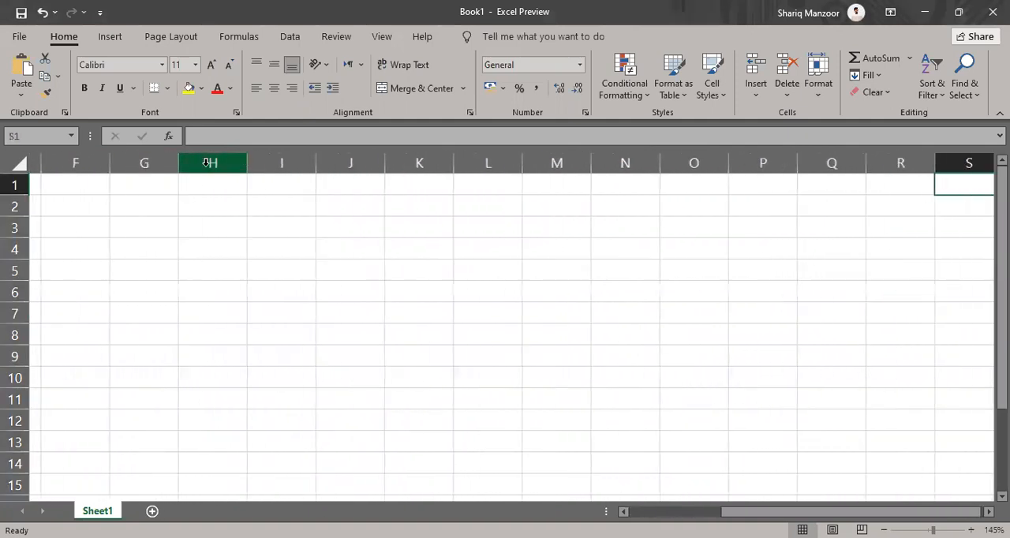
{"action": "key", "text": "Right"}
{"action": "key", "text": "Right"}
{"action": "key", "text": "Right"}
{"action": "key", "text": "Right"}
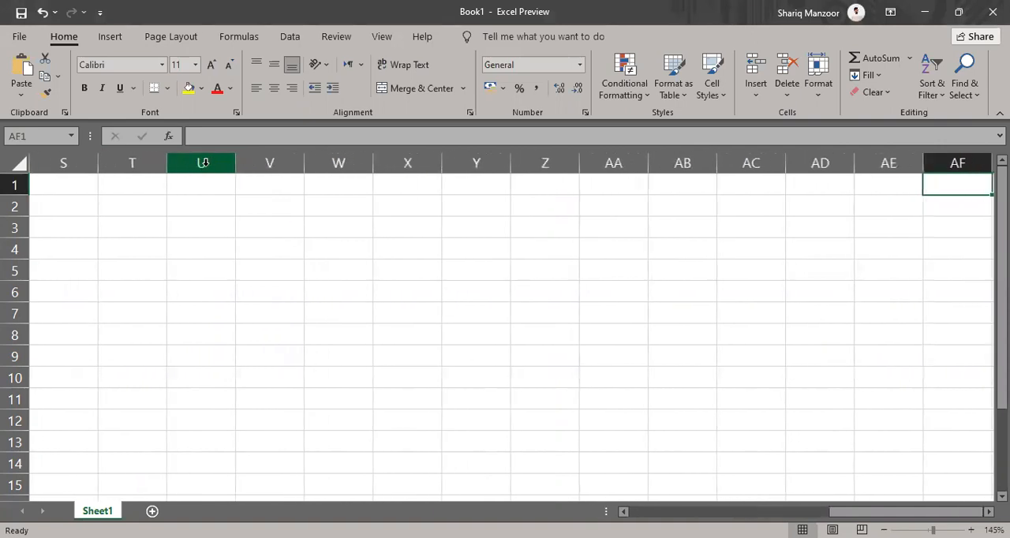
{"action": "key", "text": "Right"}
{"action": "key", "text": "Right"}
{"action": "key", "text": "Right"}
{"action": "key", "text": "Right"}
{"action": "key", "text": "Right"}
{"action": "key", "text": "Right"}
{"action": "key", "text": "Right"}
{"action": "key", "text": "Right"}
{"action": "key", "text": "Right"}
{"action": "key", "text": "Right"}
{"action": "key", "text": "Right"}
{"action": "key", "text": "Right"}
{"action": "key", "text": "Right"}
{"action": "key", "text": "Right"}
{"action": "key", "text": "Right"}
{"action": "key", "text": "Right"}
{"action": "key", "text": "Right"}
{"action": "key", "text": "Right"}
{"action": "key", "text": "Right"}
{"action": "key", "text": "Right"}
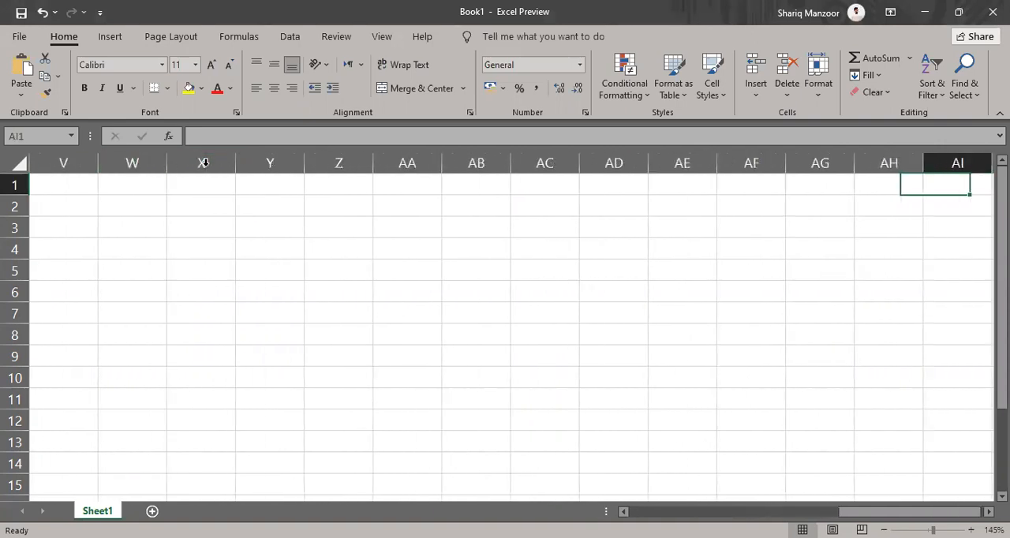
{"action": "key", "text": "Right"}
{"action": "key", "text": "Right"}
{"action": "key", "text": "Right"}
{"action": "key", "text": "Right"}
{"action": "key", "text": "Right"}
{"action": "key", "text": "Right"}
{"action": "key", "text": "Right"}
{"action": "key", "text": "Right"}
{"action": "key", "text": "Right"}
{"action": "key", "text": "Right"}
{"action": "key", "text": "Right"}
{"action": "key", "text": "Right"}
{"action": "key", "text": "Right"}
{"action": "key", "text": "Right"}
{"action": "key", "text": "Right"}
{"action": "key", "text": "Right"}
{"action": "key", "text": "Right"}
{"action": "key", "text": "Right"}
{"action": "key", "text": "Right"}
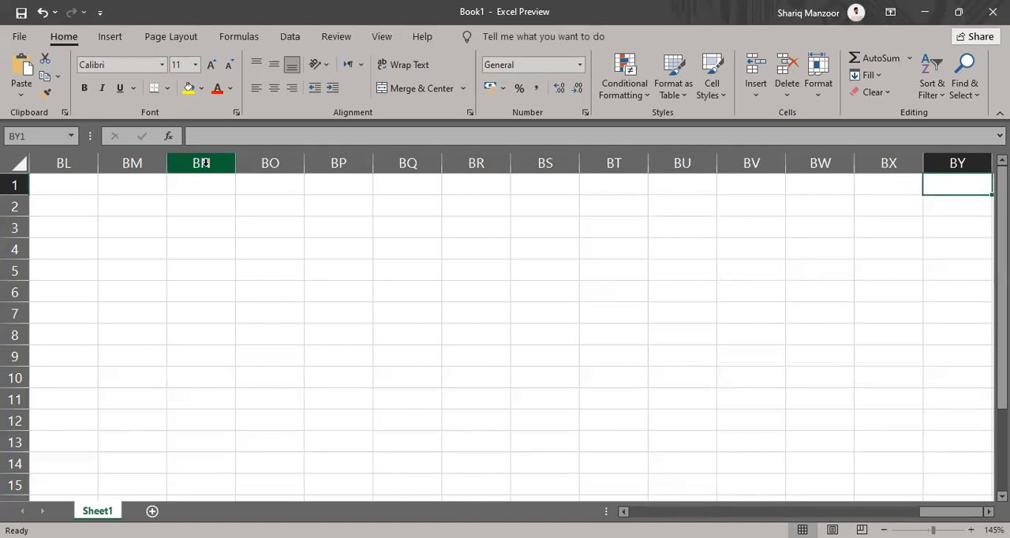
{"action": "key", "text": "ctrl+Right"}
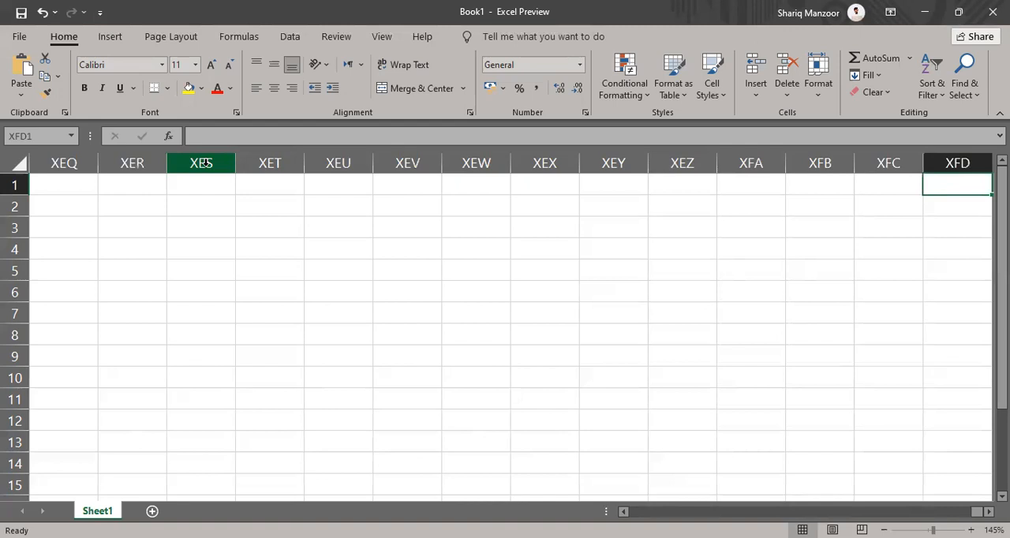
{"action": "key", "text": "ctrl+Left"}
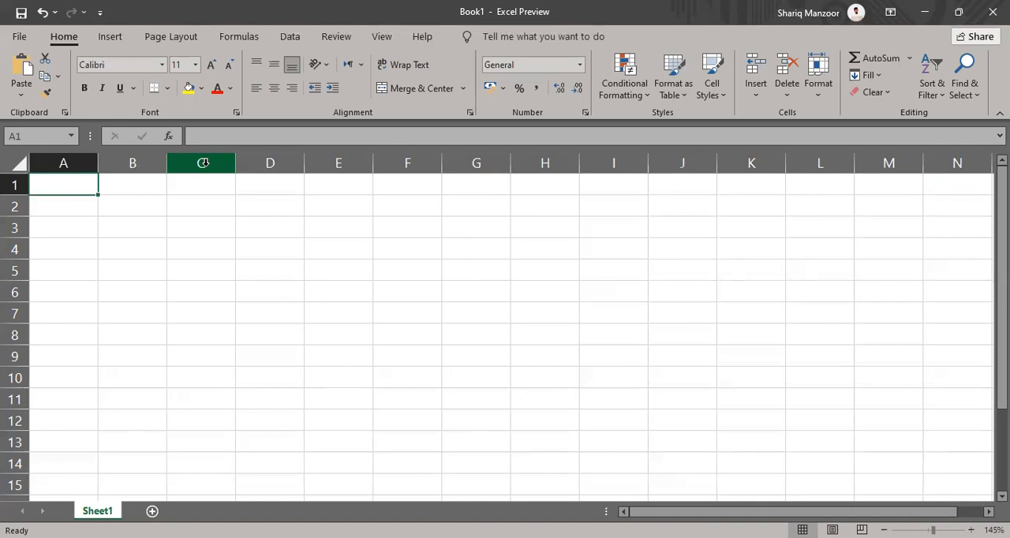
Move down column A to the sheet's last row and return to cell A1
{"action": "key", "text": "Down"}
{"action": "key", "text": "Down"}
{"action": "key", "text": "Down"}
{"action": "key", "text": "Down"}
{"action": "key", "text": "Down"}
{"action": "key", "text": "Down"}
{"action": "key", "text": "Down"}
{"action": "key", "text": "Down"}
{"action": "key", "text": "Down"}
{"action": "key", "text": "Down"}
{"action": "key", "text": "Down"}
{"action": "key", "text": "Down"}
{"action": "key", "text": "Down"}
{"action": "key", "text": "Down"}
{"action": "key", "text": "Down"}
{"action": "key", "text": "Down"}
{"action": "key", "text": "Down"}
{"action": "key", "text": "Down"}
{"action": "key", "text": "Down"}
{"action": "key", "text": "Down"}
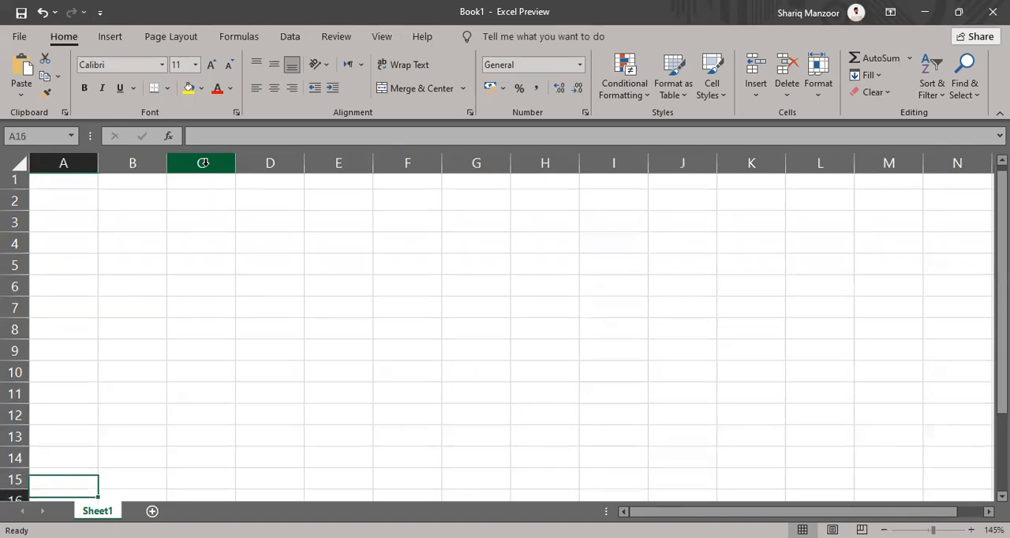
{"action": "key", "text": "Down"}
{"action": "key", "text": "Down"}
{"action": "key", "text": "Down"}
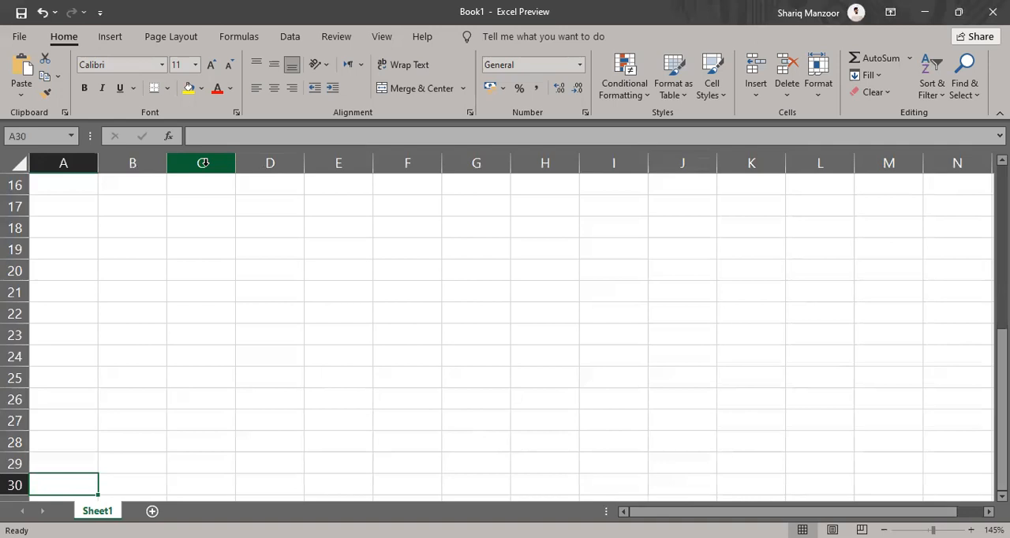
{"action": "key", "text": "ctrl+Down"}
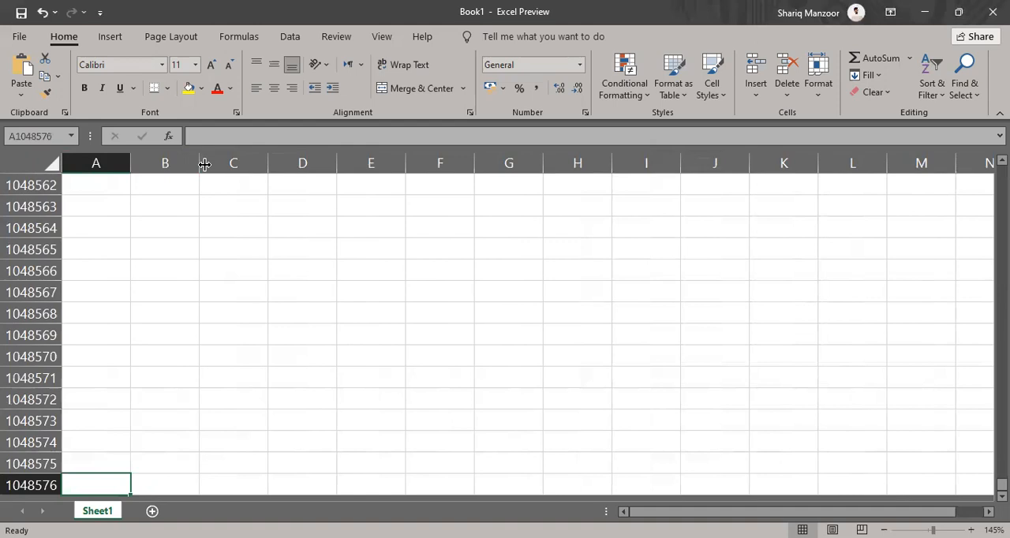
{"action": "key", "text": "ctrl+Up"}
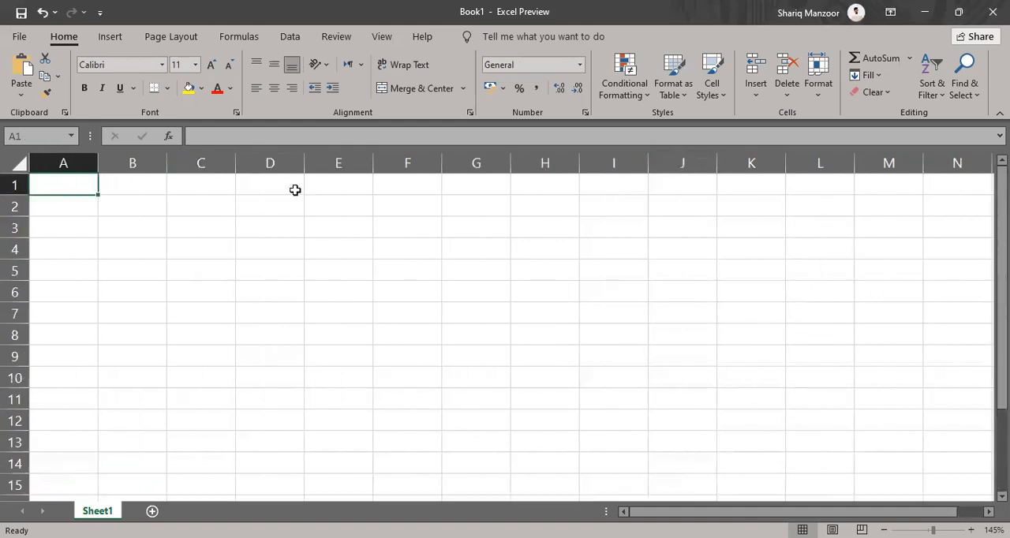
Select the range C4:G13, several single cells including H6, and the range D1:J14, finishing on cell H9
{"action": "left_click_drag", "start_coordinate": [196, 253], "coordinate": [494, 453]}
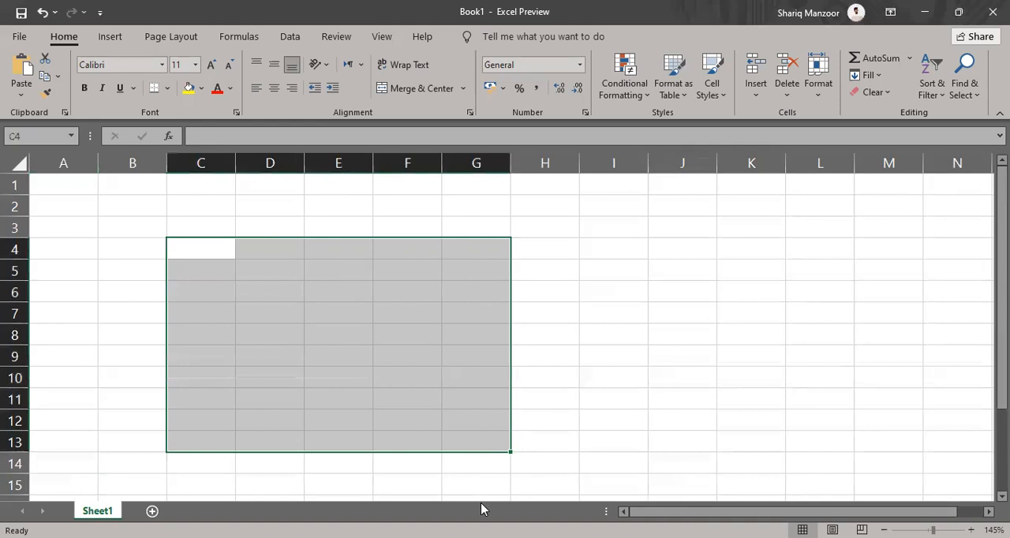
{"action": "left_click", "coordinate": [367, 288]}
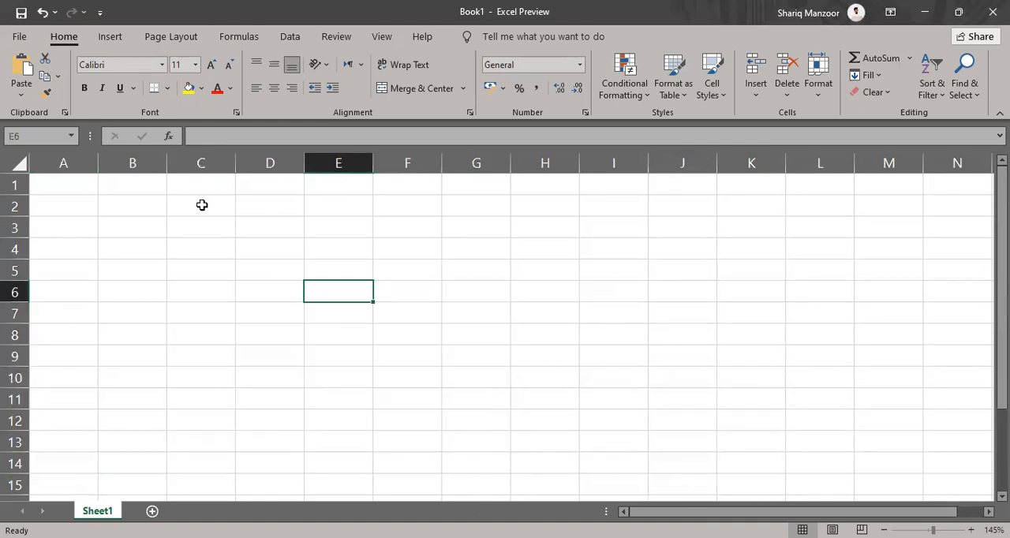
{"action": "left_click", "coordinate": [175, 218]}
{"action": "left_click", "coordinate": [333, 328]}
{"action": "left_click", "coordinate": [557, 295]}
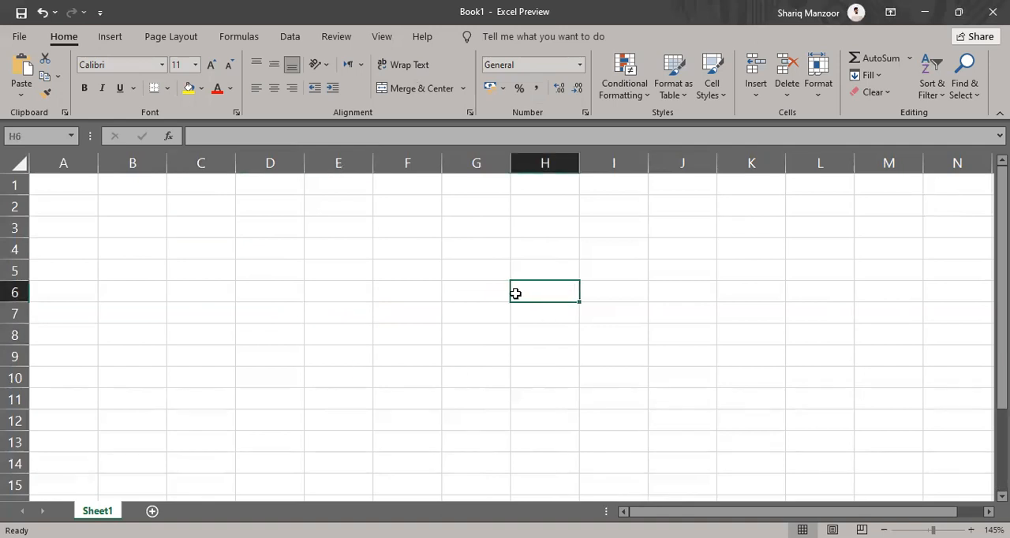
{"action": "left_click", "coordinate": [300, 187]}
{"action": "left_click_drag", "start_coordinate": [304, 254], "coordinate": [650, 461]}
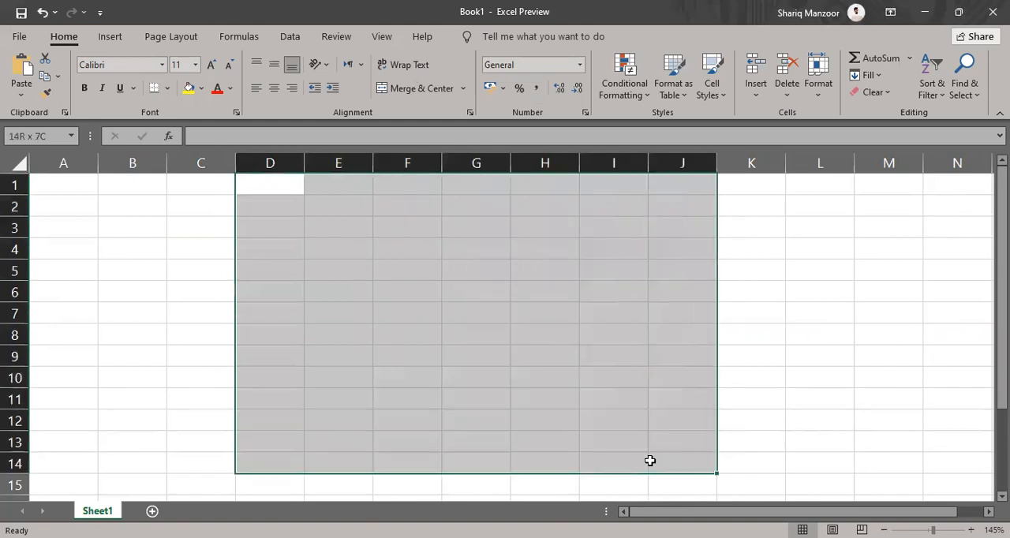
{"action": "left_click", "coordinate": [556, 367]}
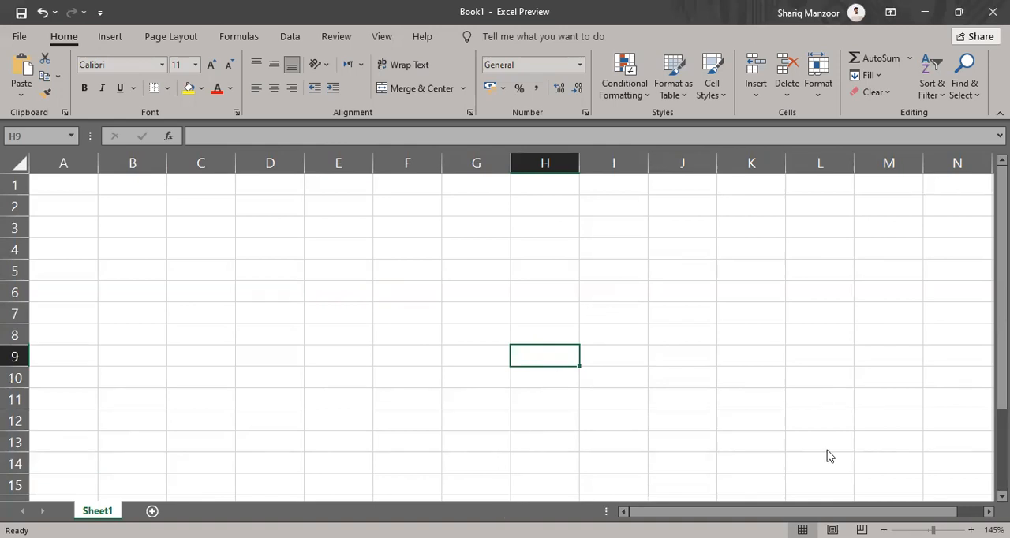
{"action": "key", "text": "alt+Tab"}
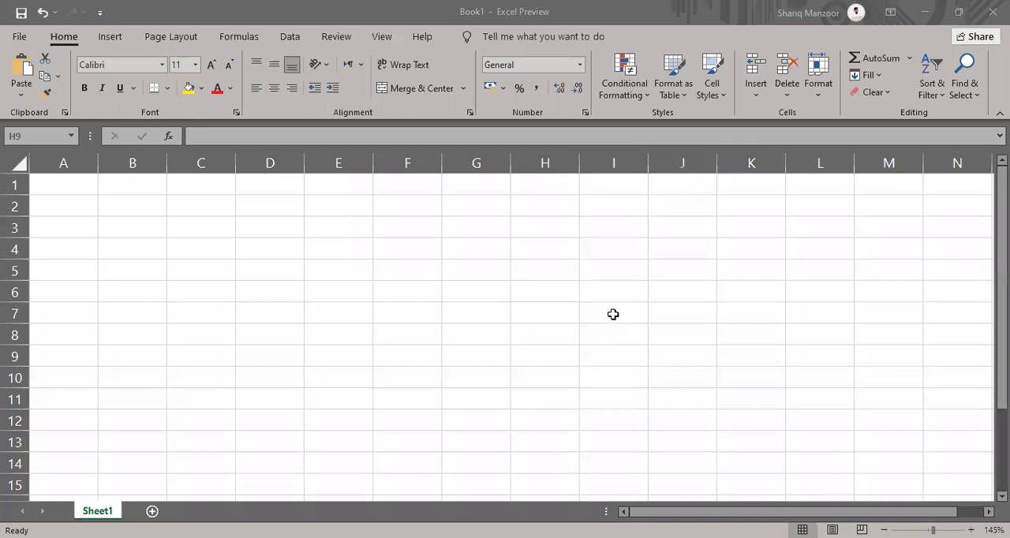
{"action": "left_click", "coordinate": [613, 314]}
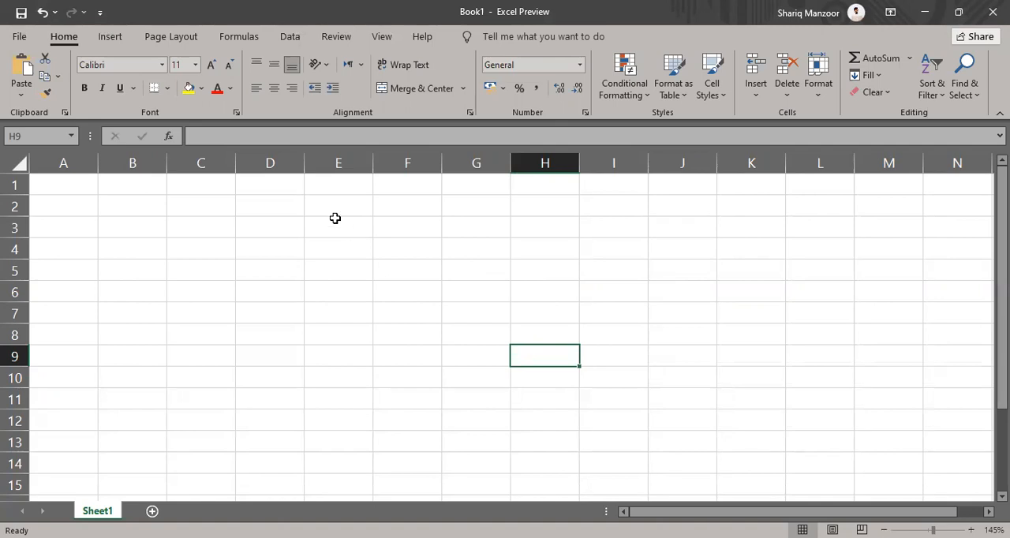
Enter the title "ABC Company INVOICE" in cell D3
{"action": "left_click", "coordinate": [291, 226]}
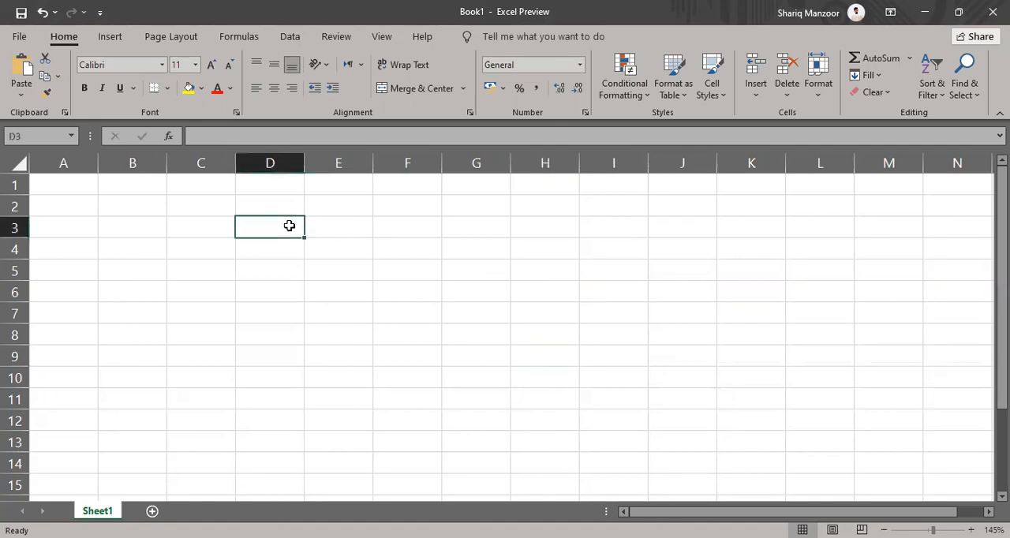
{"action": "type", "text": "ABC C"}
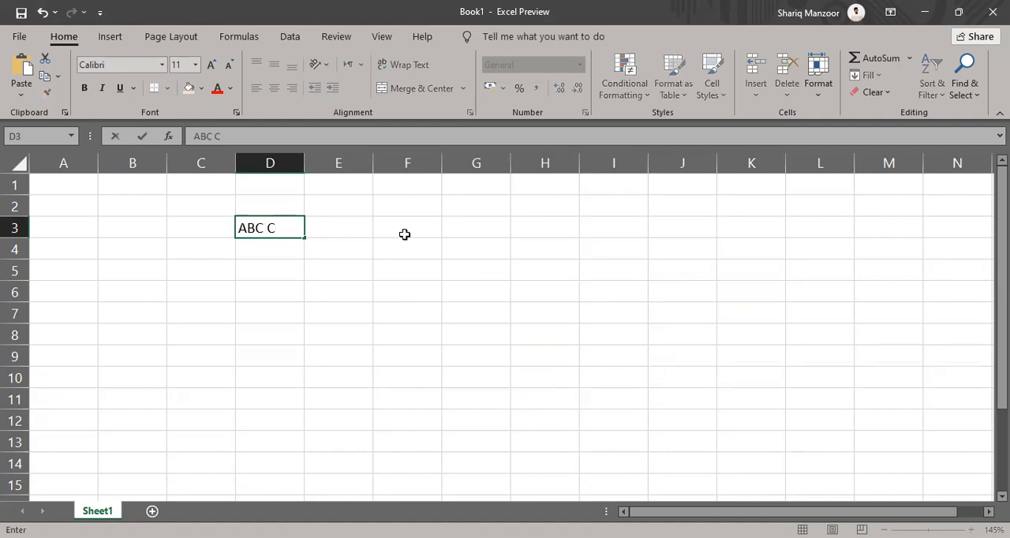
{"action": "type", "text": "ompany INVOICE"}
{"action": "key", "text": "Return"}
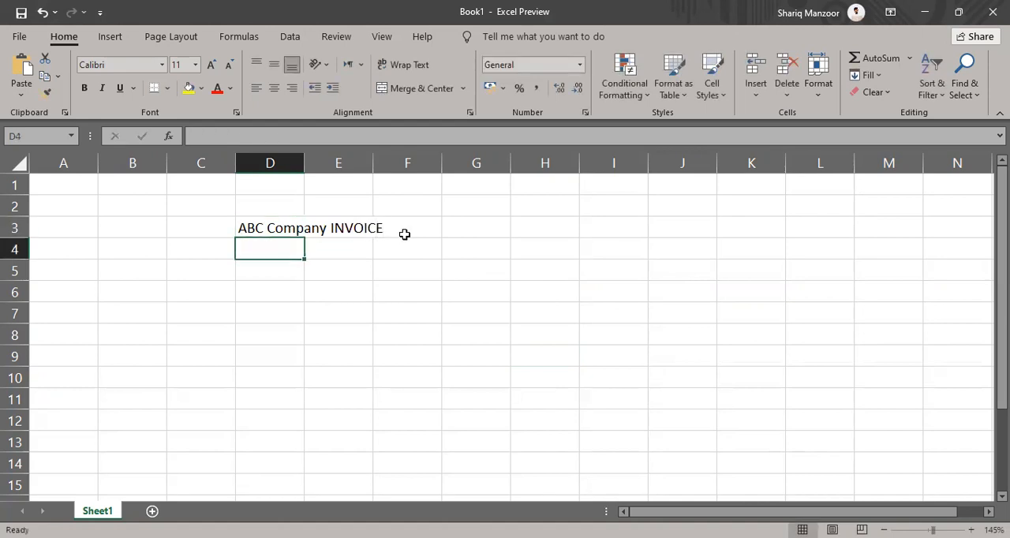
Try widening column D to hold the whole title in D3, and undo the width change
{"action": "left_click", "coordinate": [281, 229]}
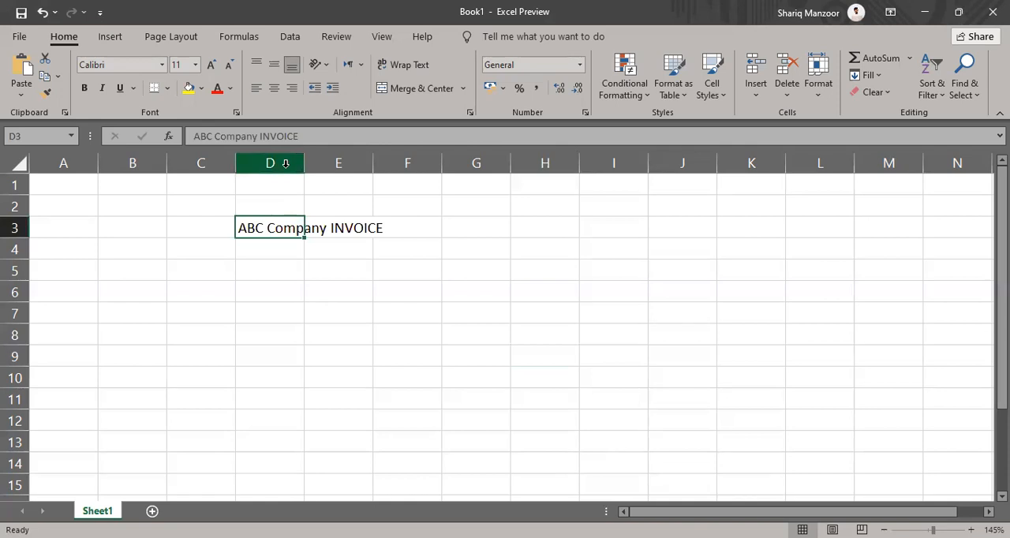
{"action": "left_click", "coordinate": [273, 163]}
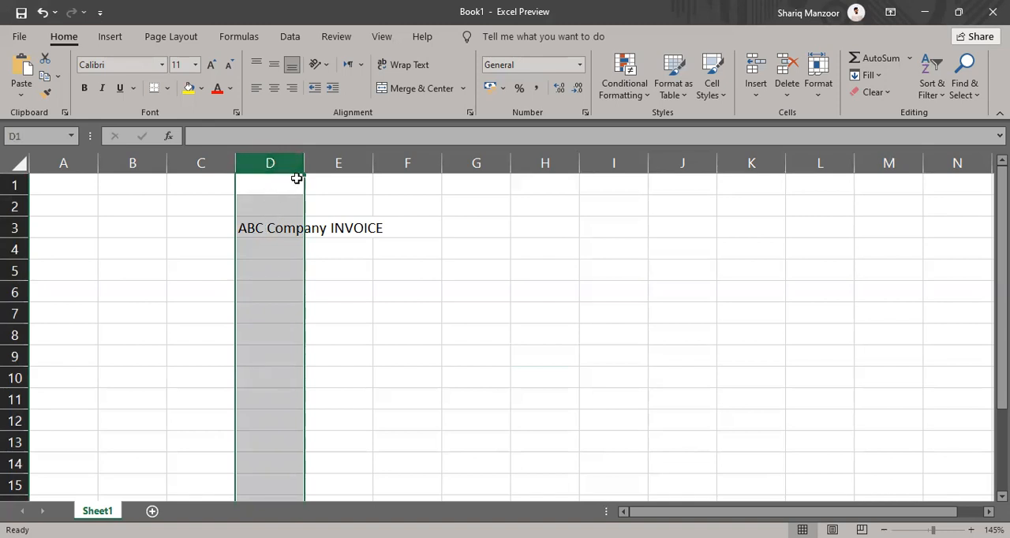
{"action": "left_click_drag", "start_coordinate": [304, 164], "coordinate": [475, 180]}
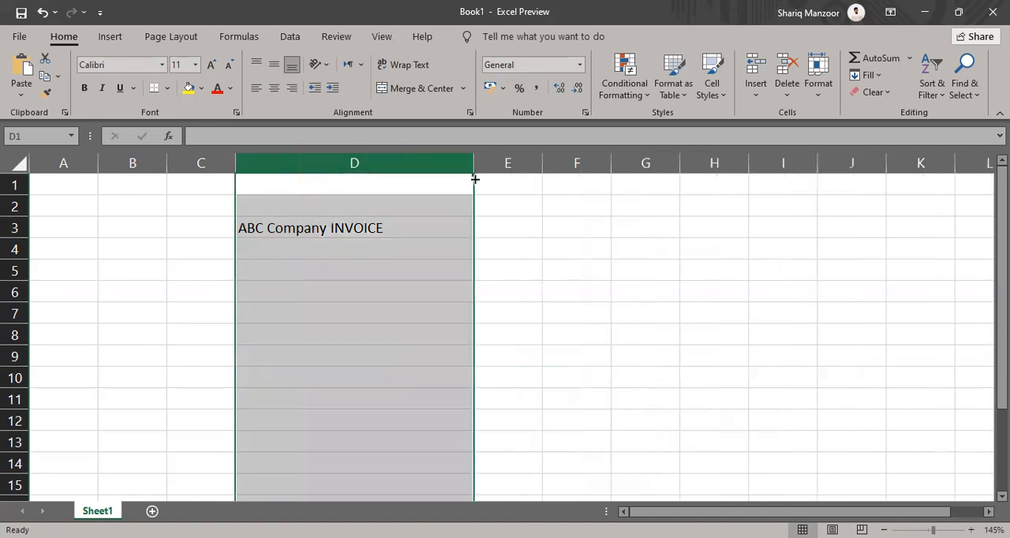
{"action": "left_click", "coordinate": [303, 230]}
{"action": "left_click", "coordinate": [324, 157]}
{"action": "key", "text": "ctrl+z"}
{"action": "left_click", "coordinate": [292, 248]}
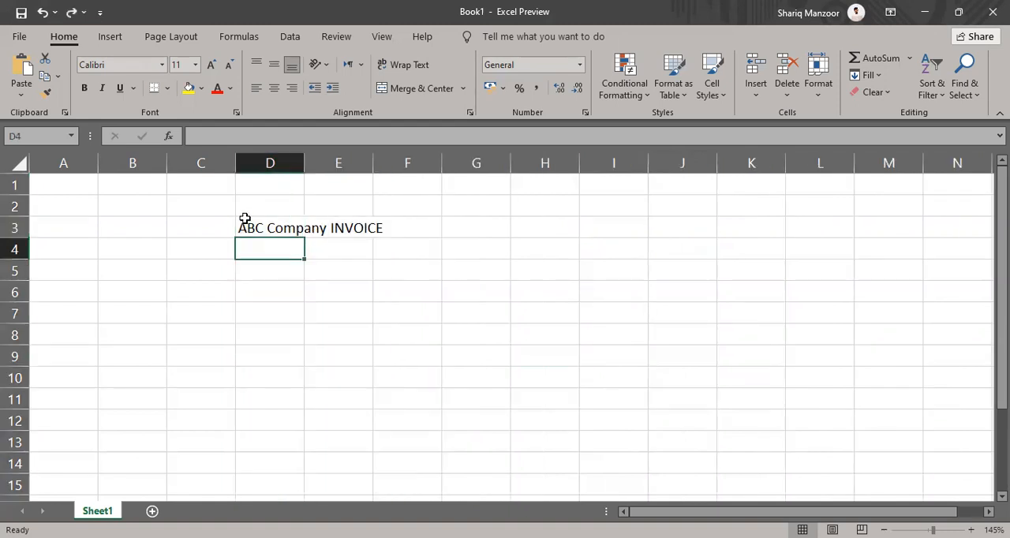
Merge and center the title across the range D3:H3
{"action": "left_click_drag", "start_coordinate": [243, 225], "coordinate": [534, 240]}
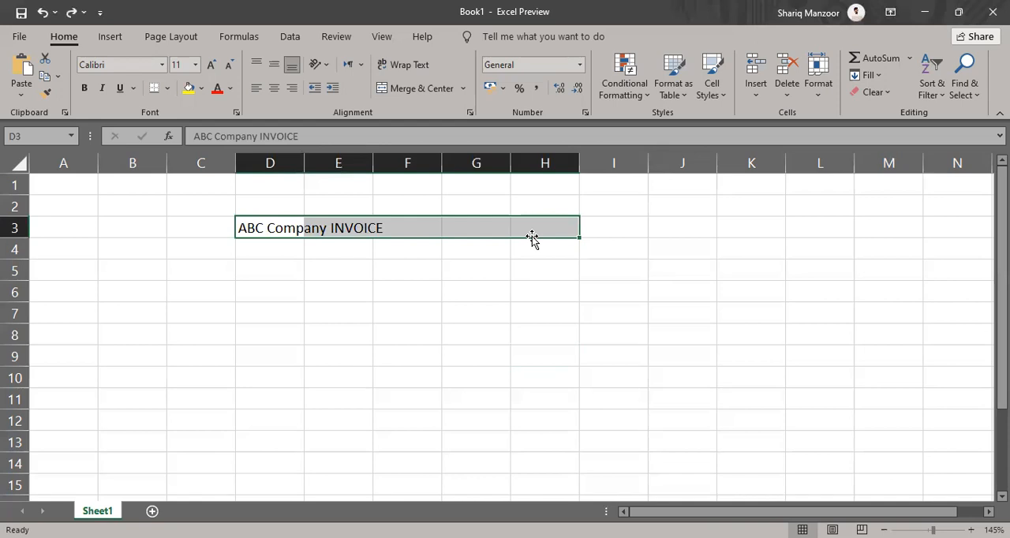
{"action": "left_click", "coordinate": [271, 280]}
{"action": "left_click", "coordinate": [263, 228]}
{"action": "left_click_drag", "start_coordinate": [263, 228], "coordinate": [566, 233]}
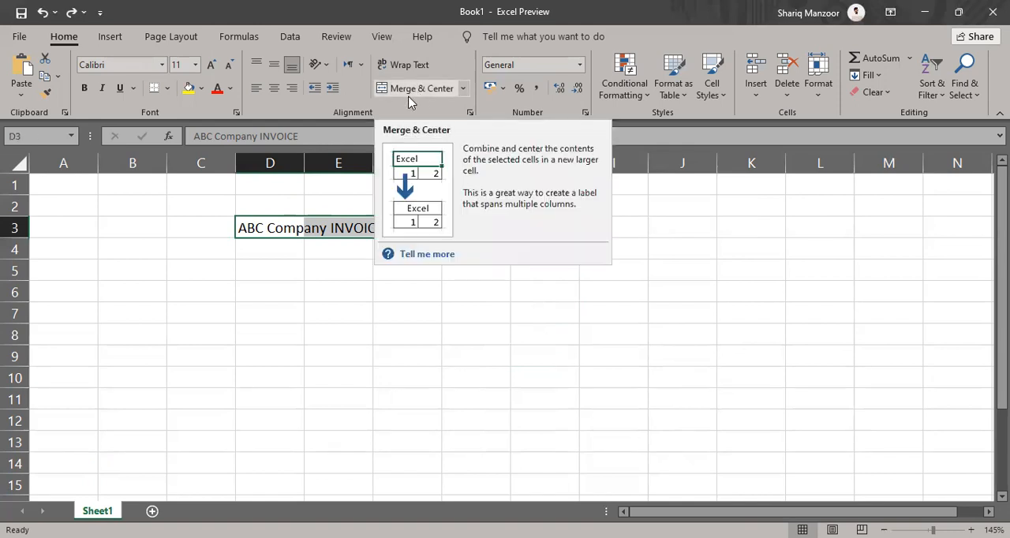
{"action": "left_click", "coordinate": [409, 93]}
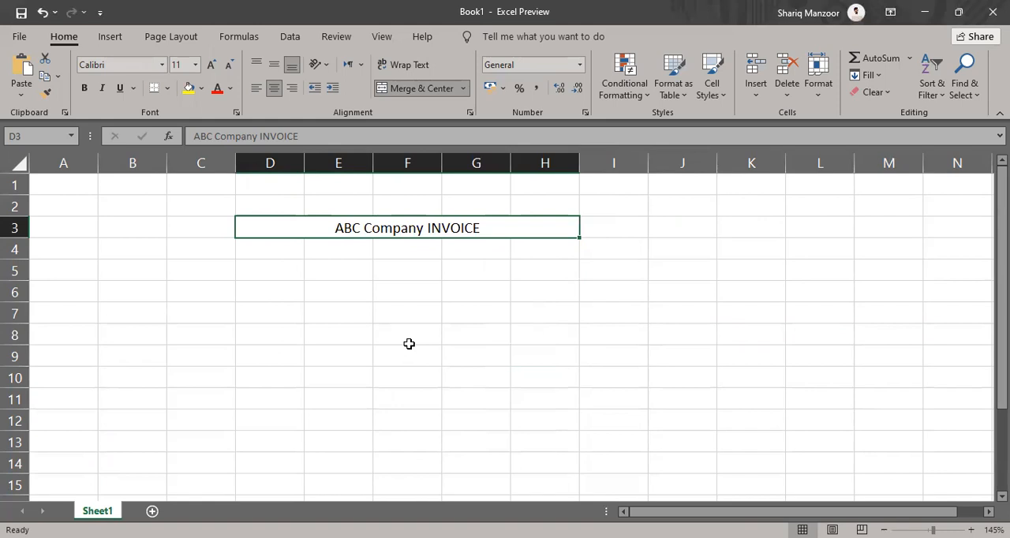
Enlarge the merged invoice title's font size to 20
{"action": "triple_click", "coordinate": [212, 66]}
{"action": "left_click", "coordinate": [211, 67]}
{"action": "left_click", "coordinate": [212, 66]}
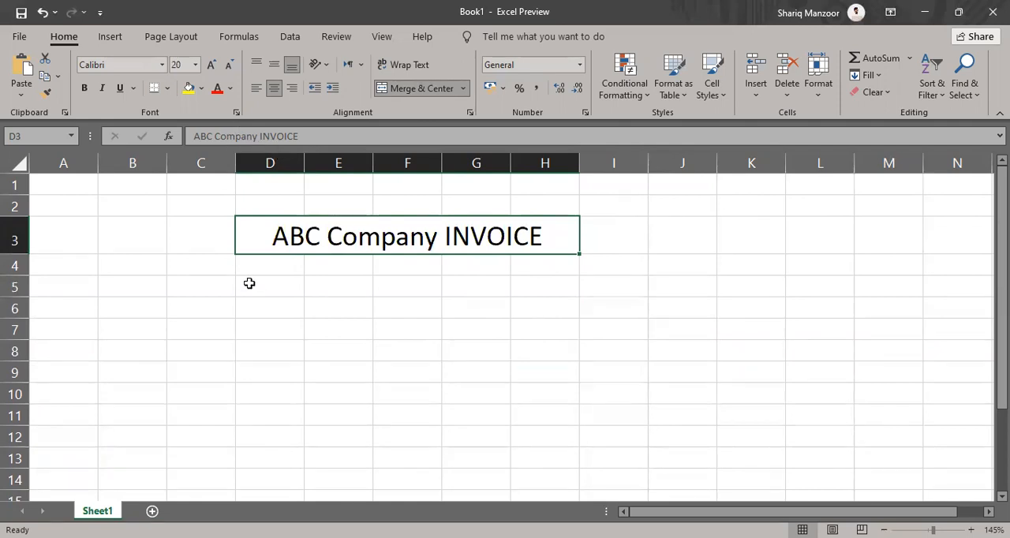
Enter the subtitle "for the month of September 2021" in cell D4
{"action": "left_click_drag", "start_coordinate": [261, 264], "coordinate": [419, 263]}
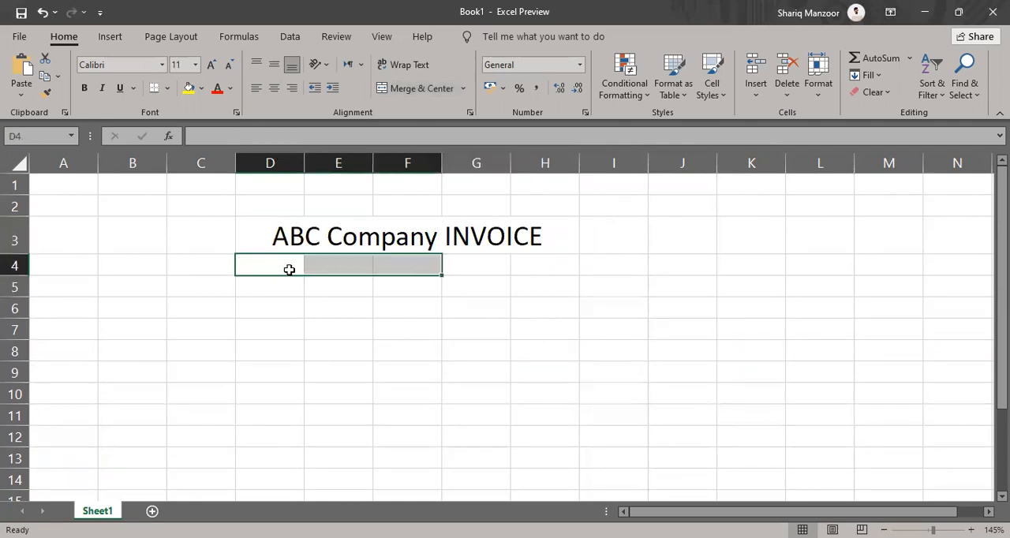
{"action": "left_click", "coordinate": [285, 270]}
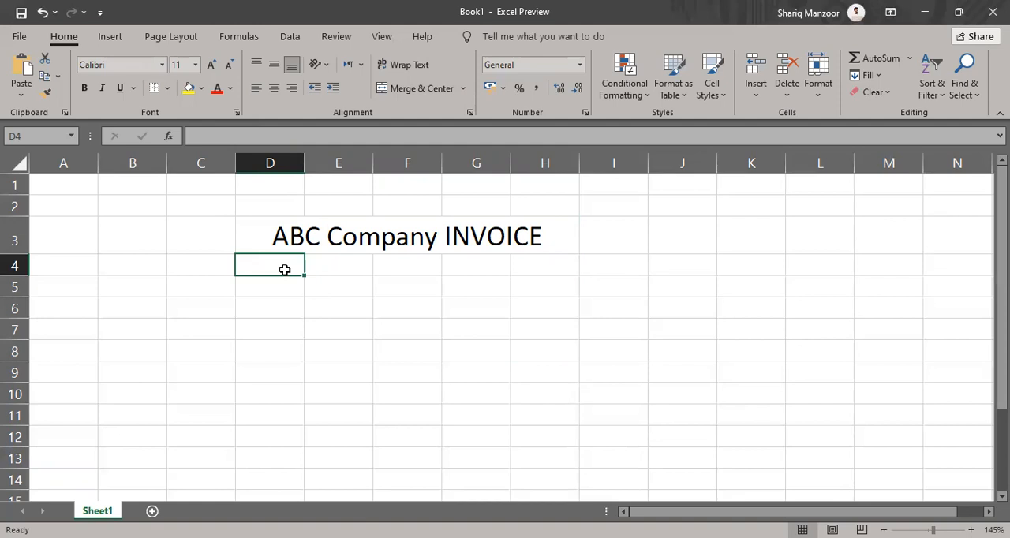
{"action": "type", "text": "for the month"}
{"action": "type", "text": "of Sep"}
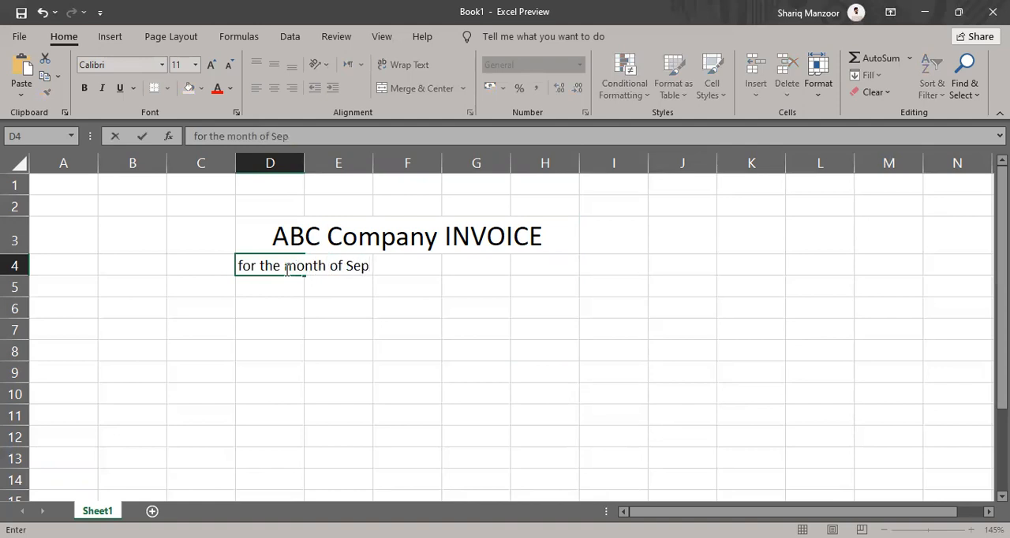
{"action": "type", "text": "tember 2021"}
{"action": "key", "text": "Return"}
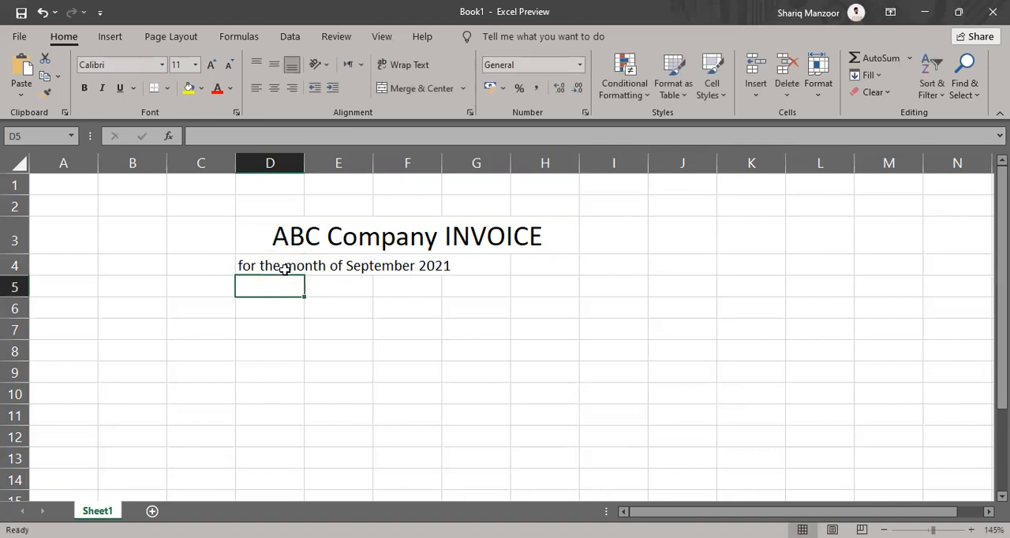
Merge and center the month subtitle across the range D4:H4
{"action": "key", "text": "Up"}
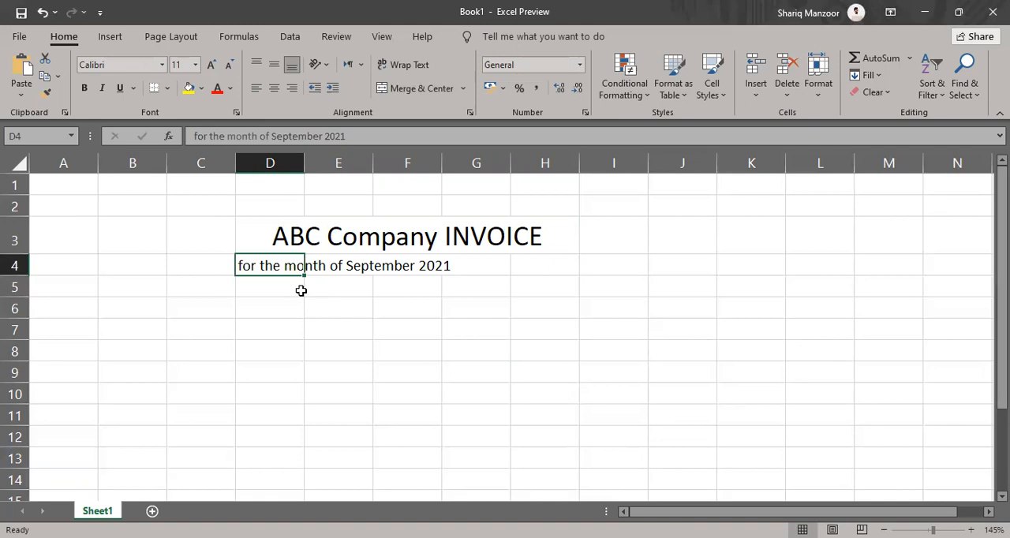
{"action": "left_click_drag", "start_coordinate": [266, 264], "coordinate": [549, 258]}
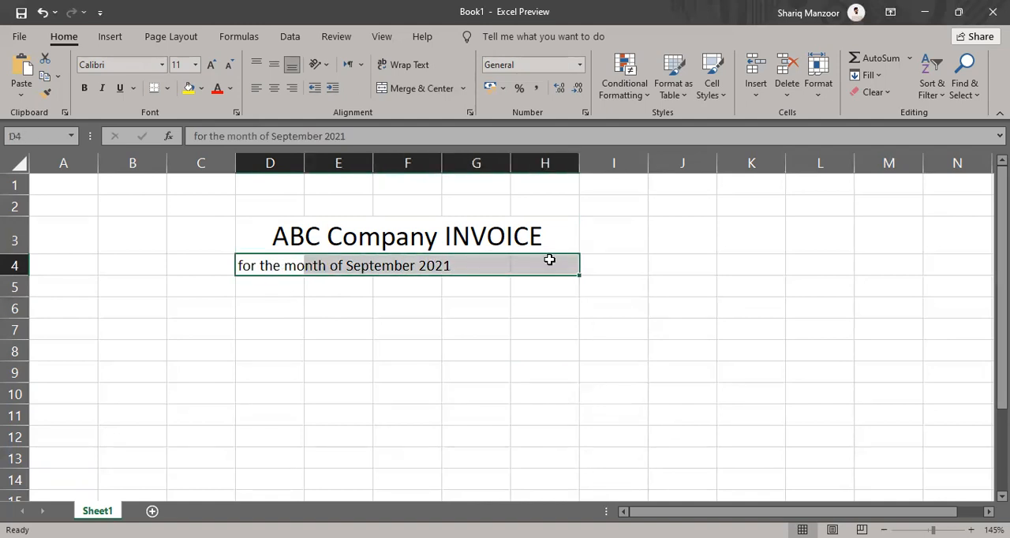
{"action": "left_click", "coordinate": [397, 89]}
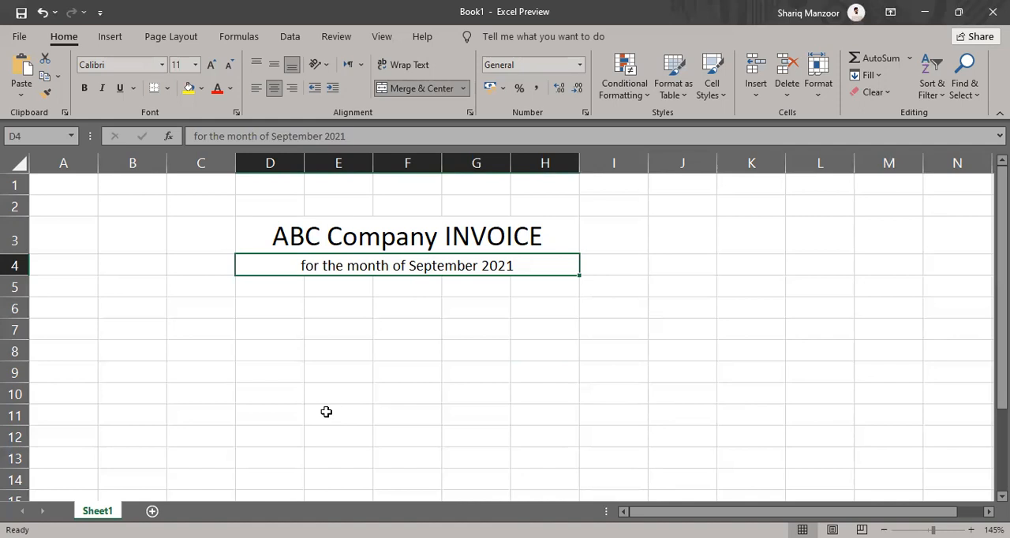
{"action": "left_click", "coordinate": [343, 377]}
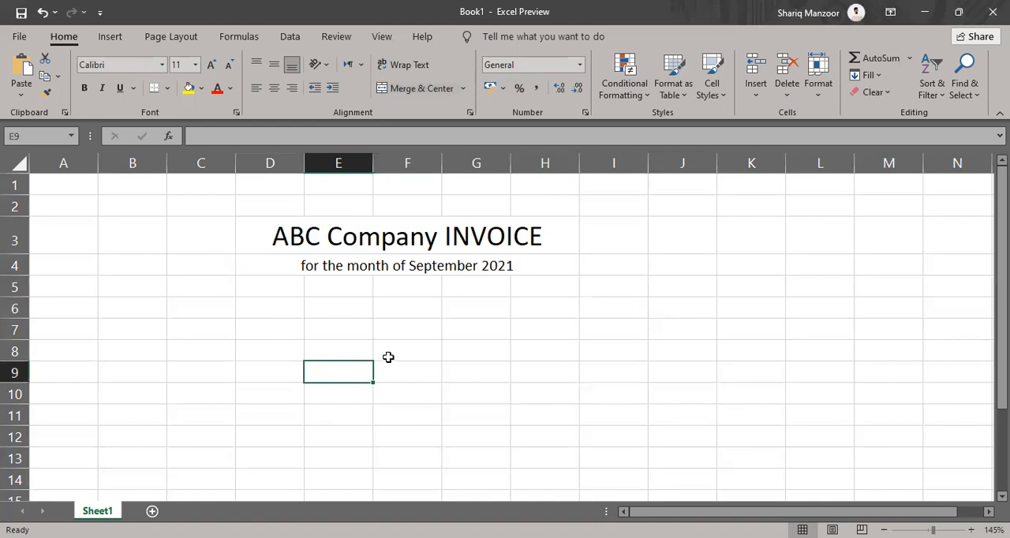
Enter the heading "PRODUCT ID" in cell C5, with a line break between the two words
{"action": "left_click", "coordinate": [202, 287]}
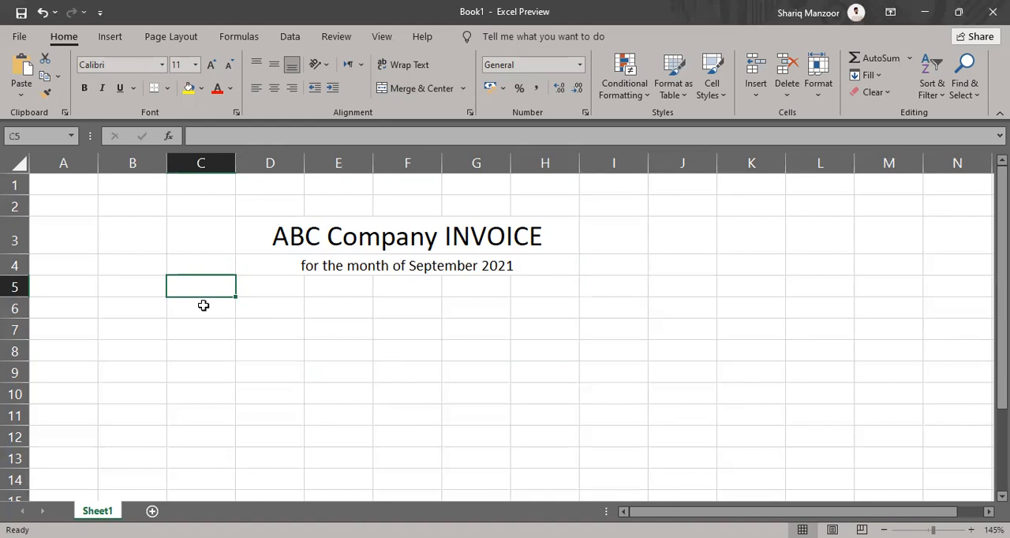
{"action": "type", "text": "PROD"}
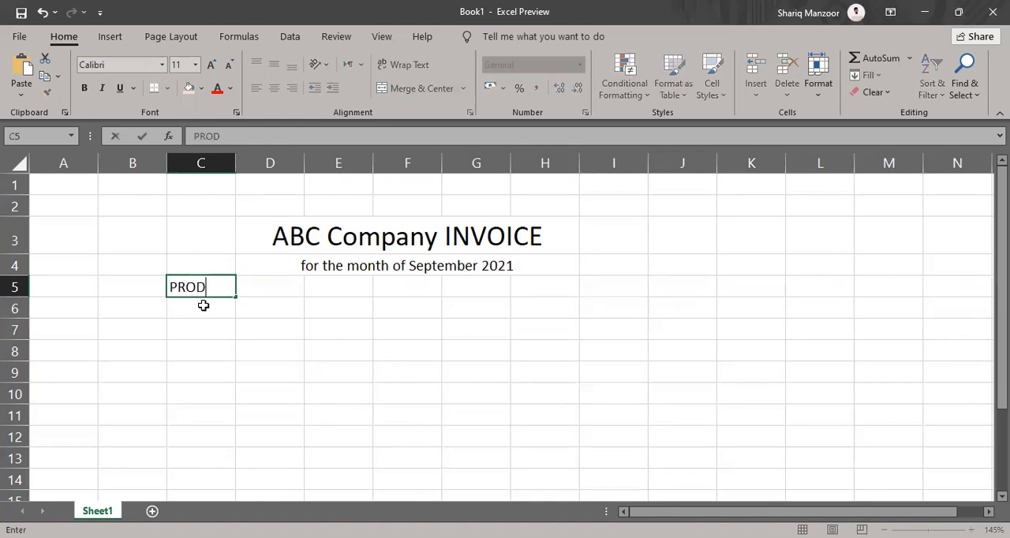
{"action": "type", "text": "UCT ID"}
{"action": "key", "text": "BackSpace"}
{"action": "key", "text": "BackSpace"}
{"action": "key", "text": "BackSpace"}
{"action": "key", "text": "alt+Return"}
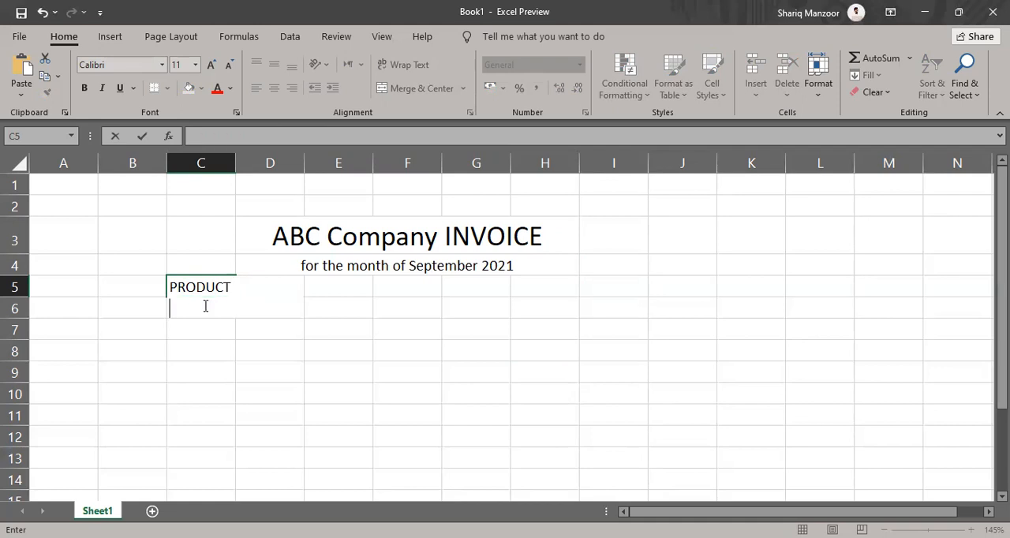
{"action": "type", "text": "ID"}
{"action": "key", "text": "Return"}
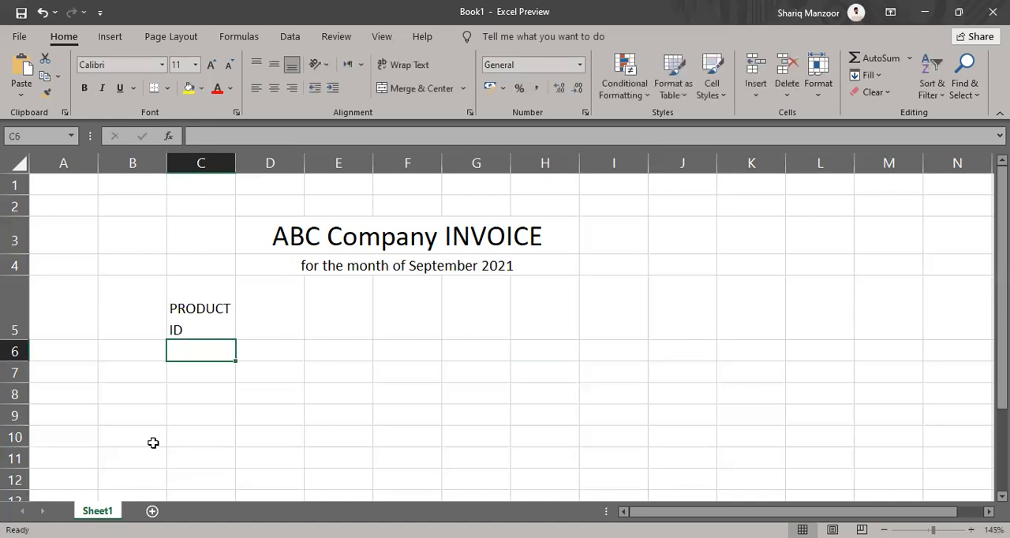
Enter the heading "PRODUCT NAME" in cell D5, with each word on its own line
{"action": "left_click", "coordinate": [274, 312]}
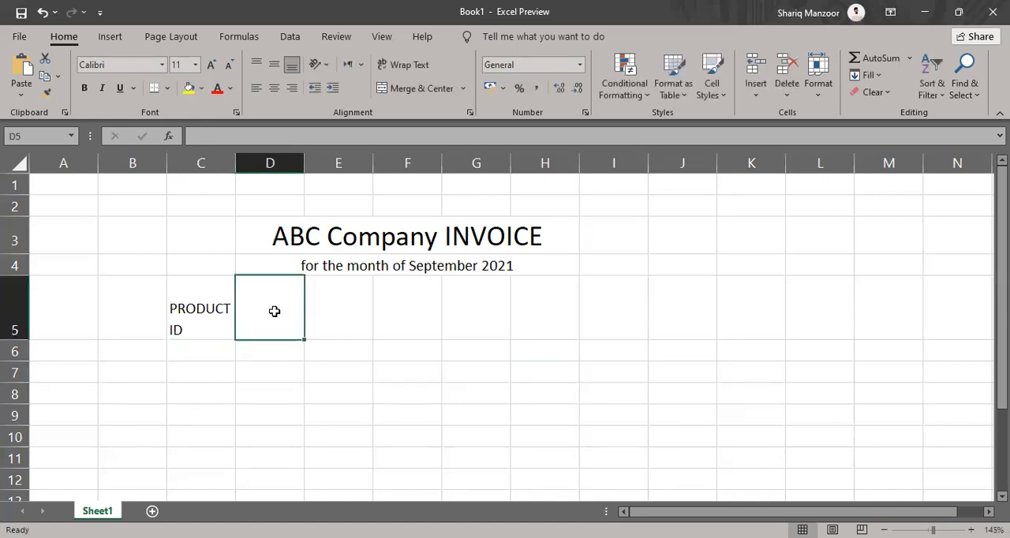
{"action": "type", "text": "PRODUCT"}
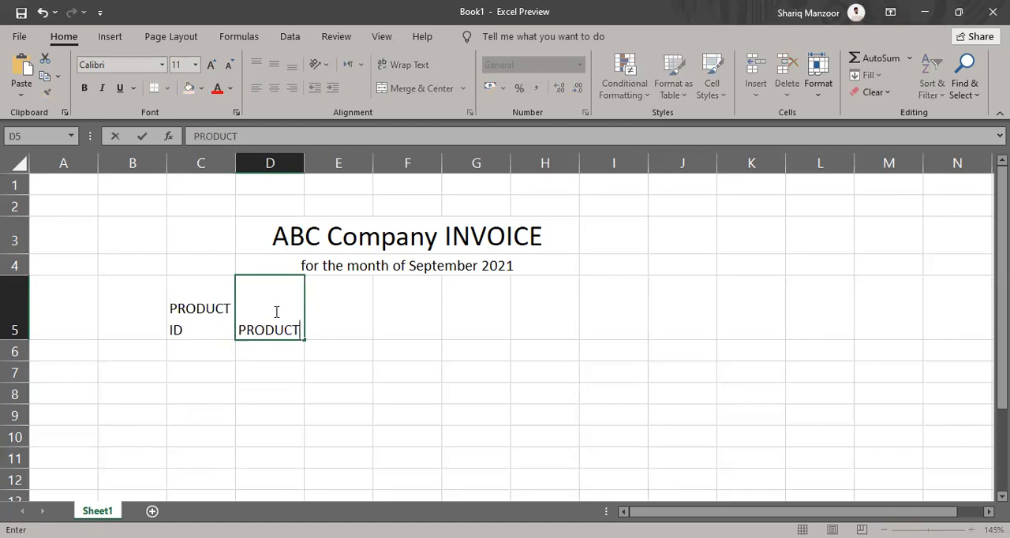
{"action": "key", "text": "alt+Return"}
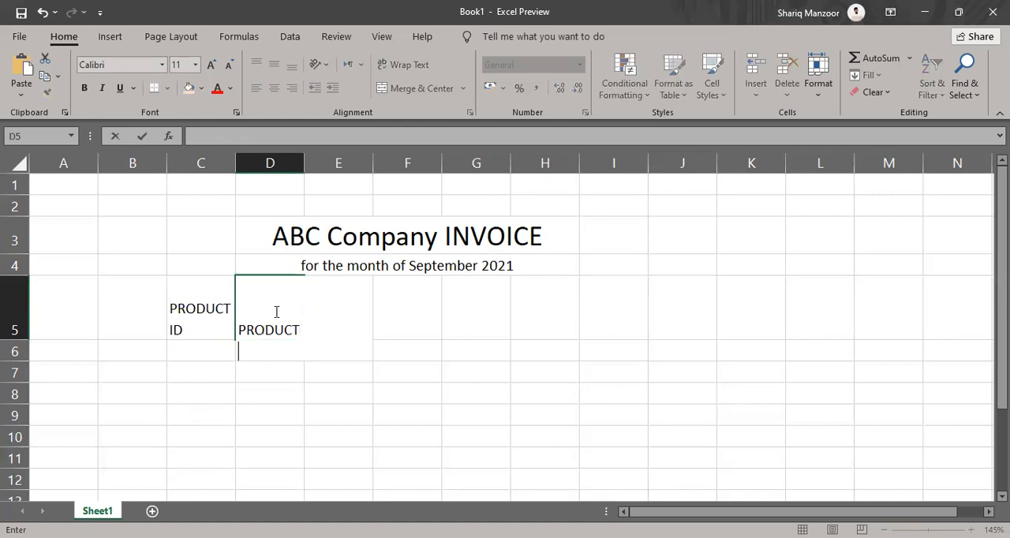
{"action": "type", "text": "NAME"}
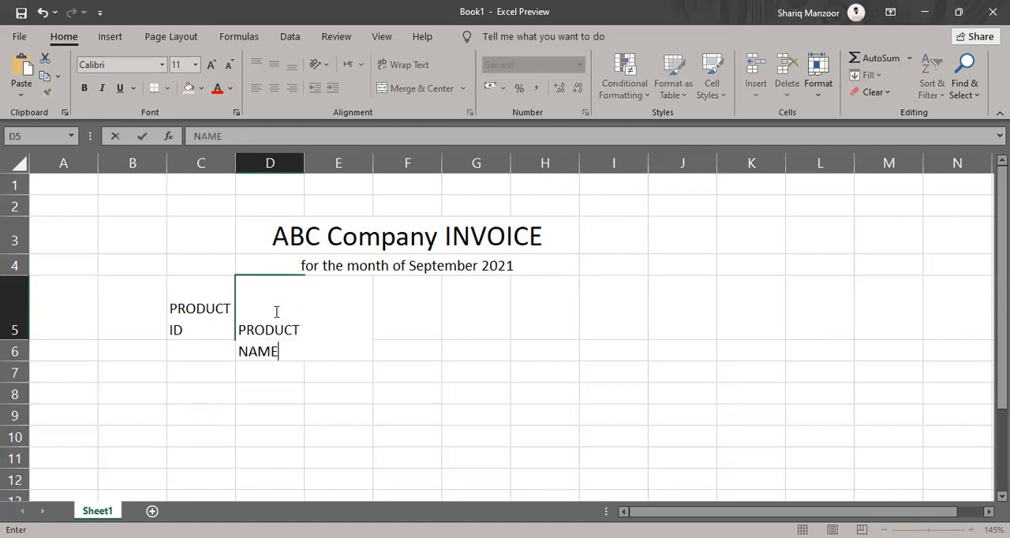
{"action": "key", "text": "Return"}
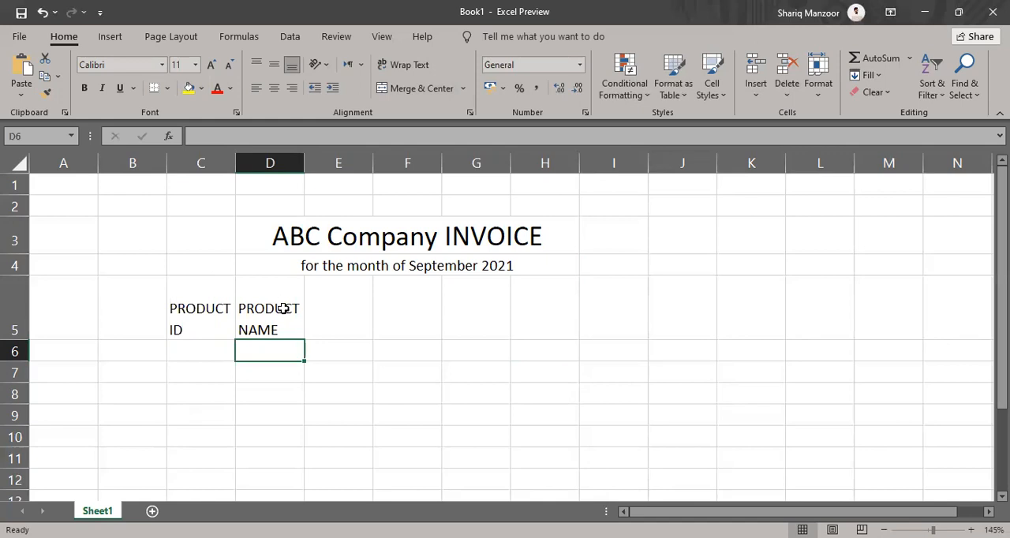
Enter the two-line heading "PRODUCT PRICE" in cell E5
{"action": "left_click", "coordinate": [320, 307]}
{"action": "type", "text": "PR"}
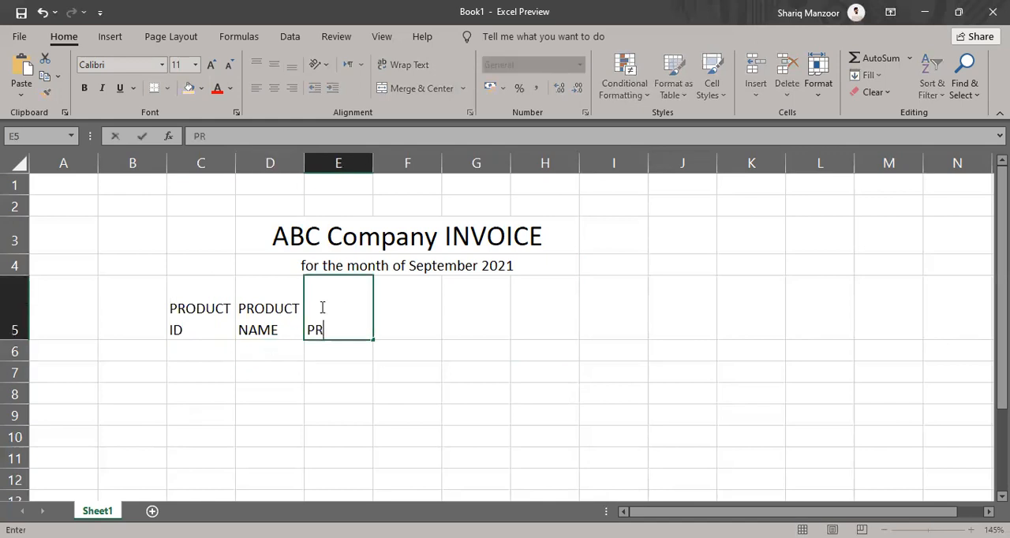
{"action": "type", "text": "ODUCT"}
{"action": "key", "text": "alt+Return"}
{"action": "type", "text": "PRICE"}
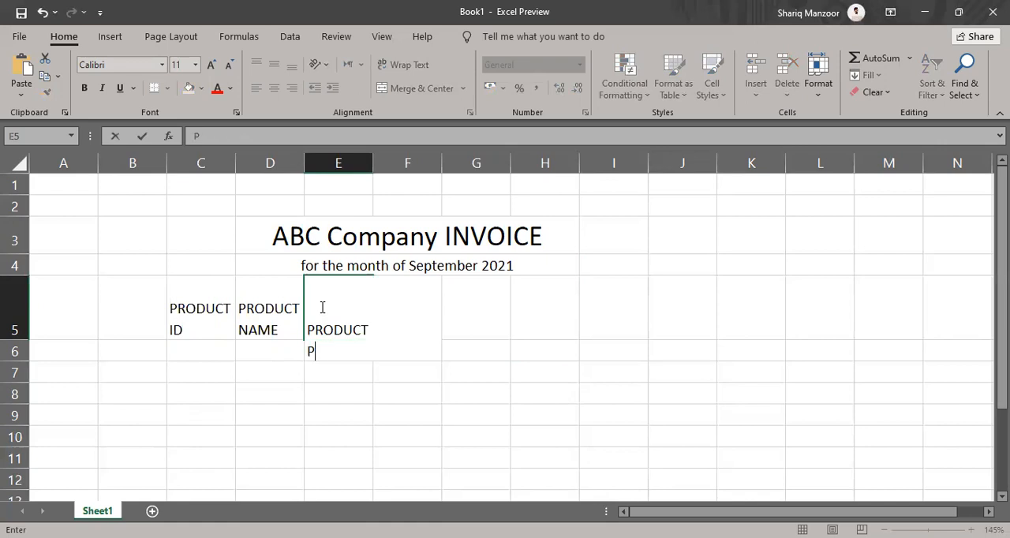
{"action": "key", "text": "Return"}
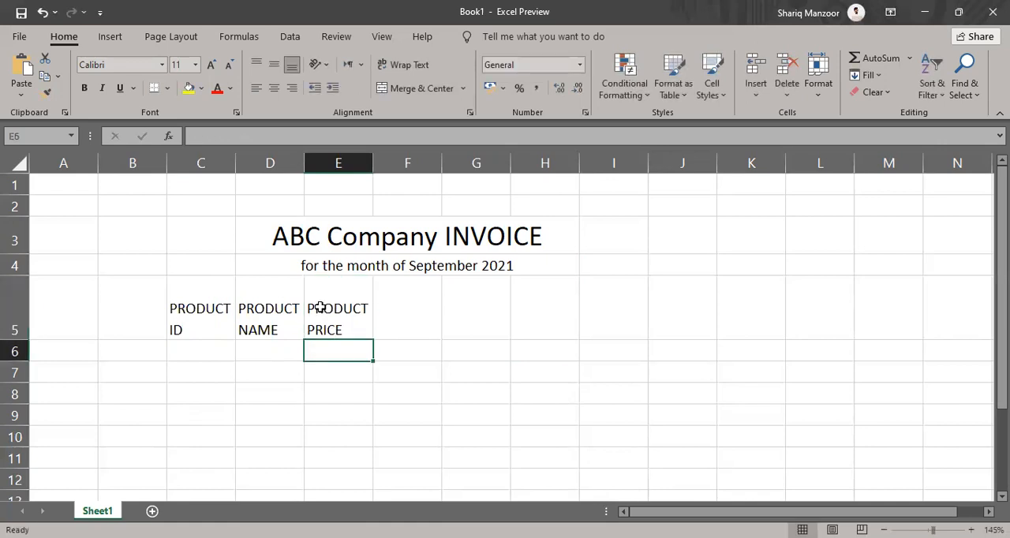
Enter the two-line heading "PRODUCT QUANTITY" in cell F5 and widen column F to fit it
{"action": "left_click", "coordinate": [392, 298]}
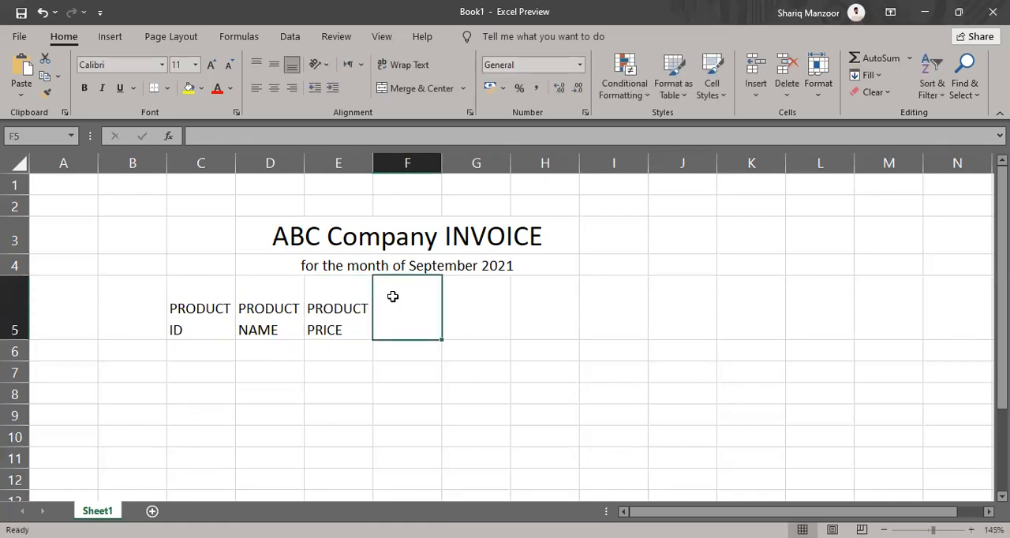
{"action": "type", "text": "PRODU"}
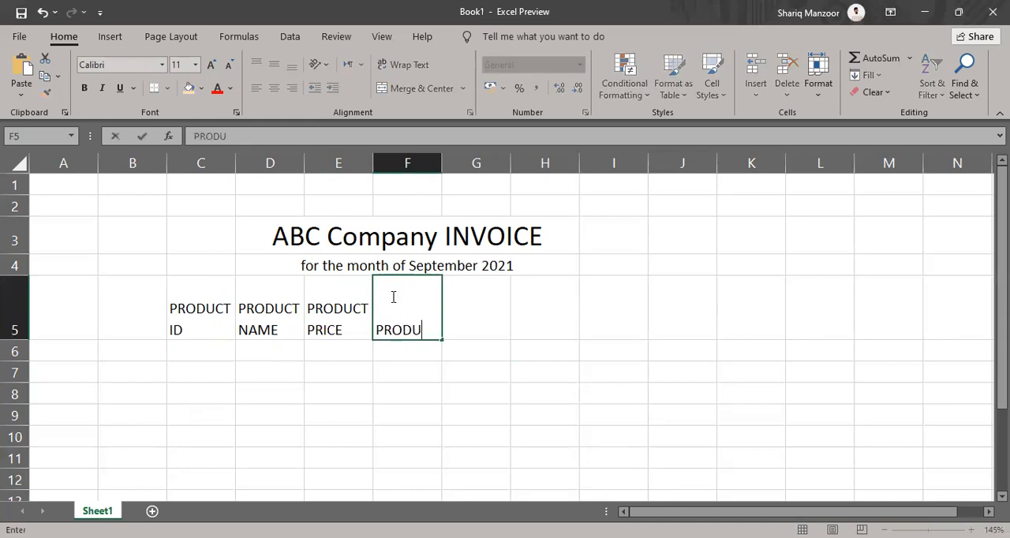
{"action": "type", "text": "CT"}
{"action": "key", "text": "alt+Return"}
{"action": "type", "text": "Q"}
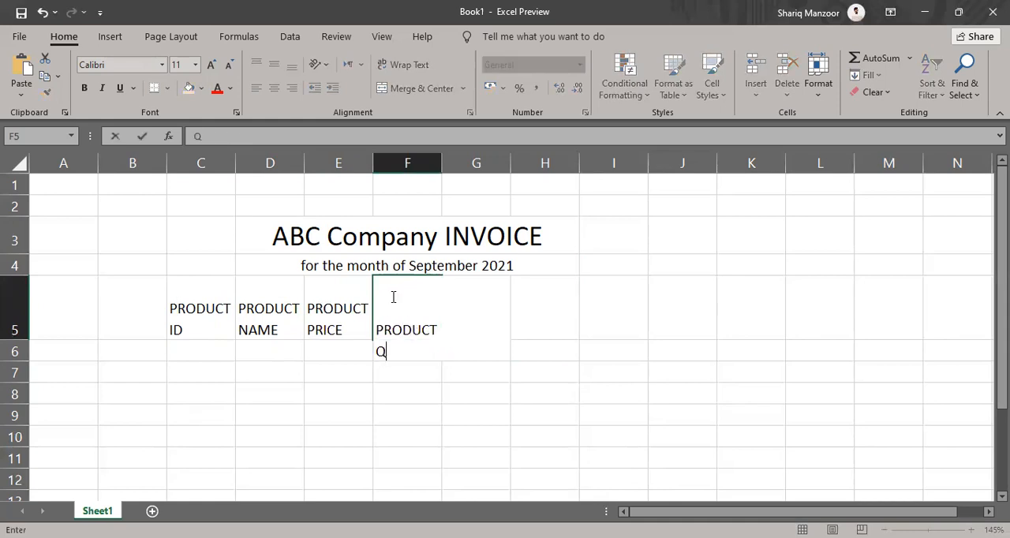
{"action": "type", "text": "UANITI"}
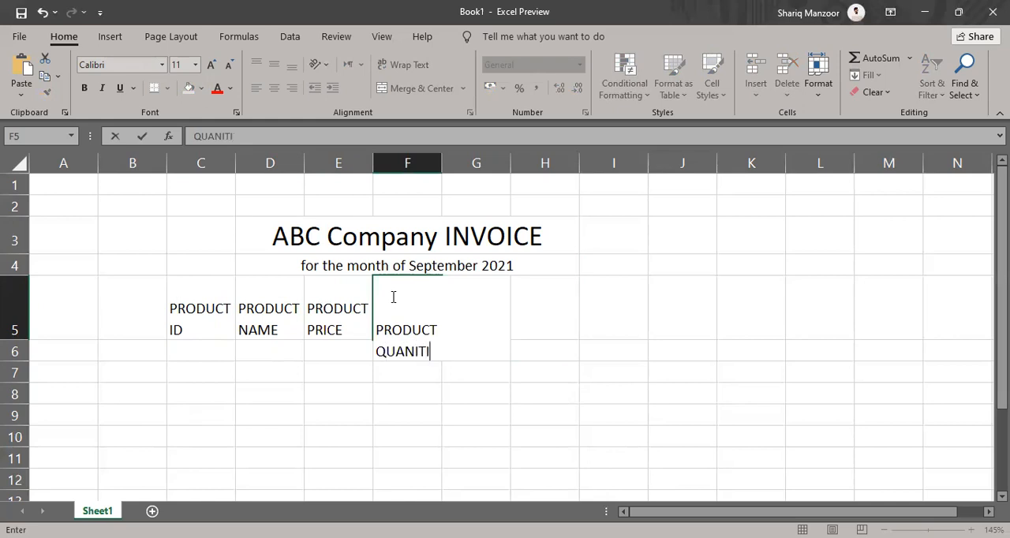
{"action": "key", "text": "BackSpace"}
{"action": "key", "text": "BackSpace"}
{"action": "type", "text": "TITY"}
{"action": "key", "text": "Return"}
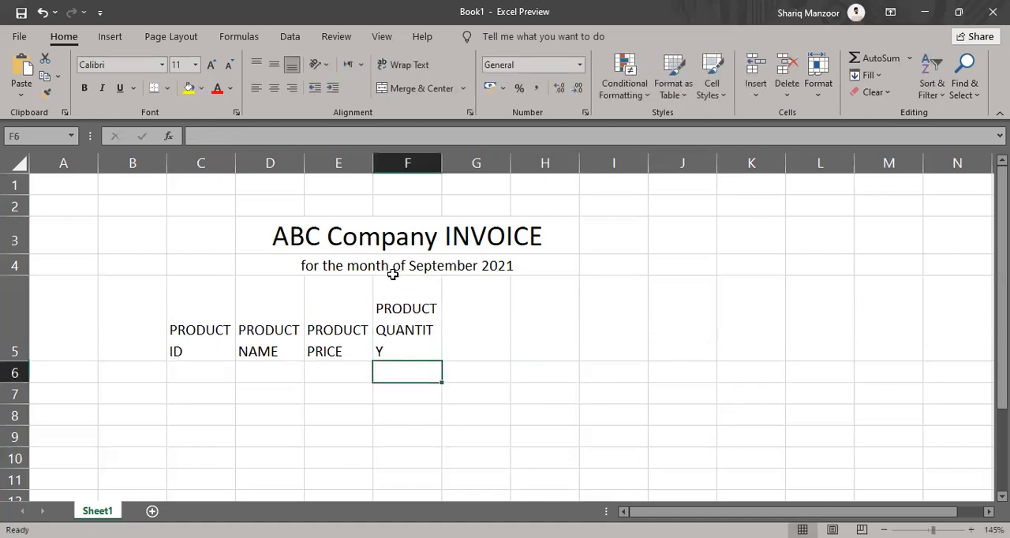
{"action": "left_click_drag", "start_coordinate": [441, 160], "coordinate": [444, 161]}
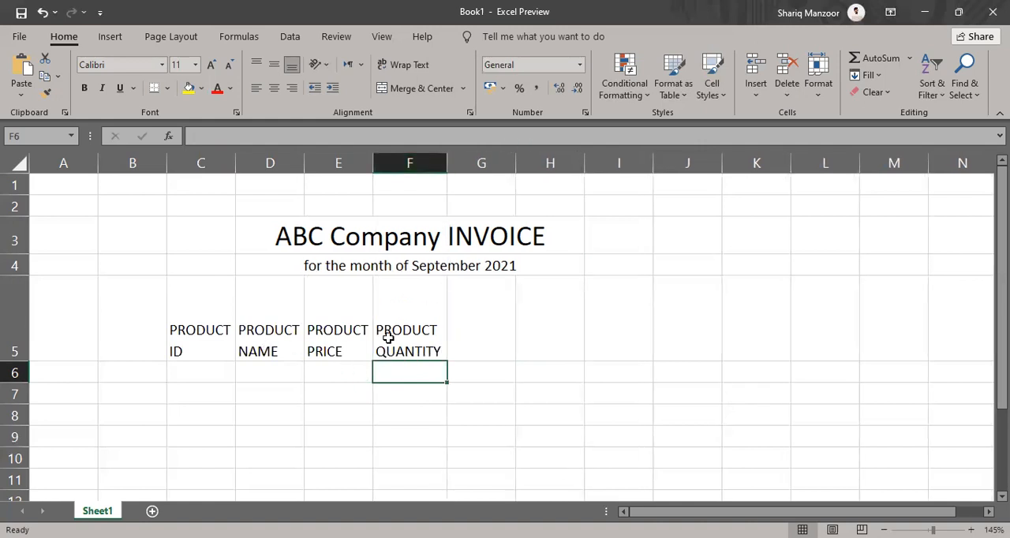
Enter the heading "% OF DISCOUNT" in cell G5, with "DISCOUNT" on a second line, and widen column G to fit it
{"action": "left_click", "coordinate": [473, 322]}
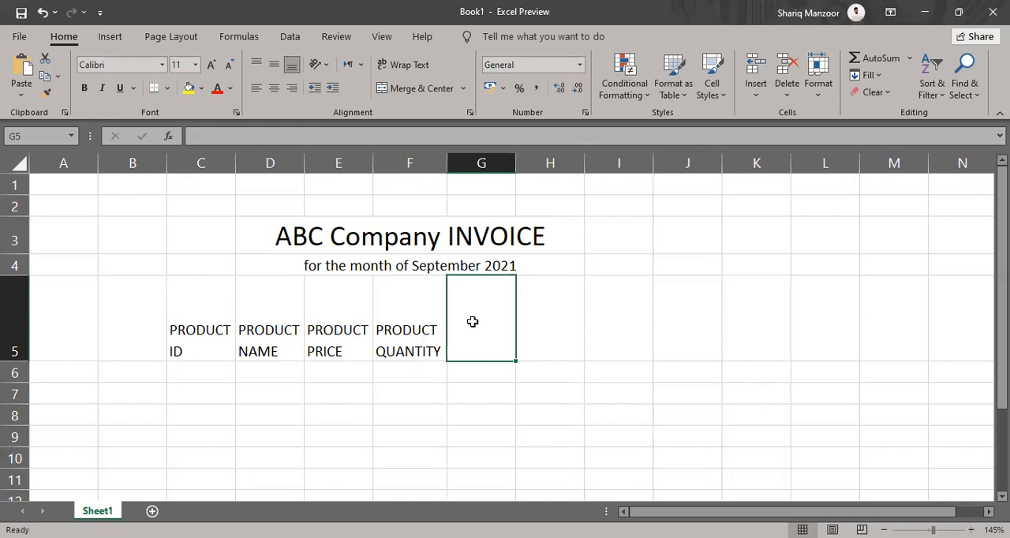
{"action": "type", "text": "% OF"}
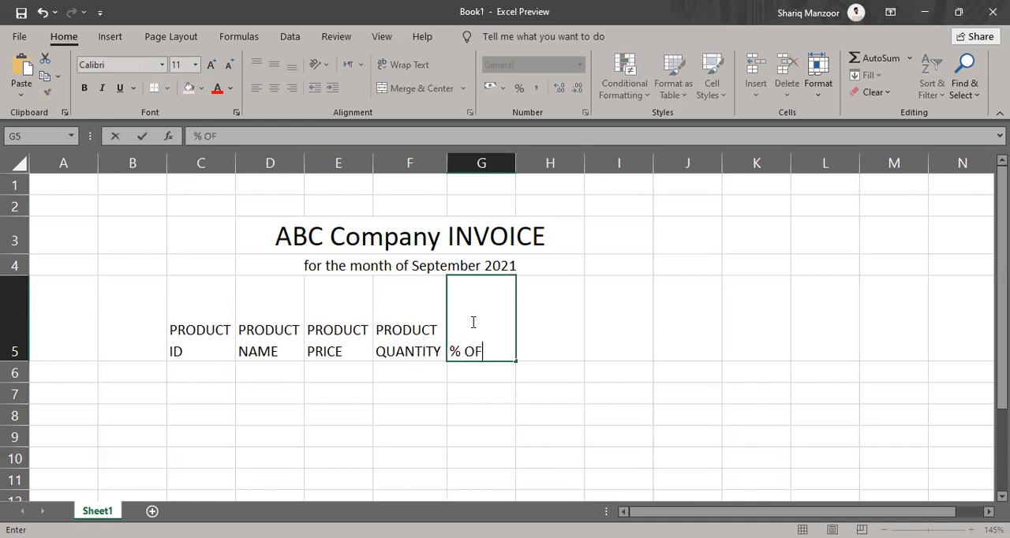
{"action": "key", "text": "alt+Return"}
{"action": "type", "text": "DISCOUNT"}
{"action": "key", "text": "Return"}
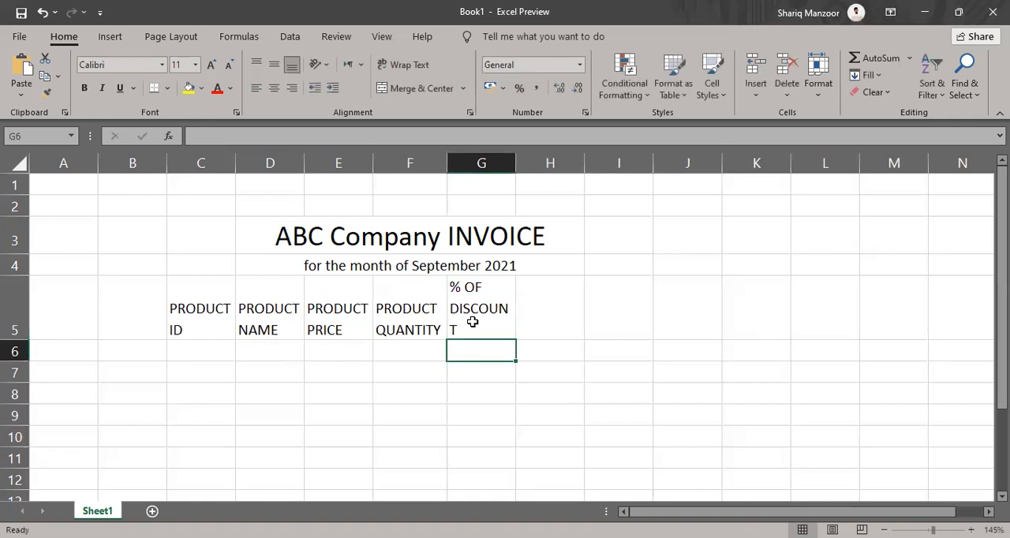
{"action": "left_click_drag", "start_coordinate": [517, 162], "coordinate": [522, 165]}
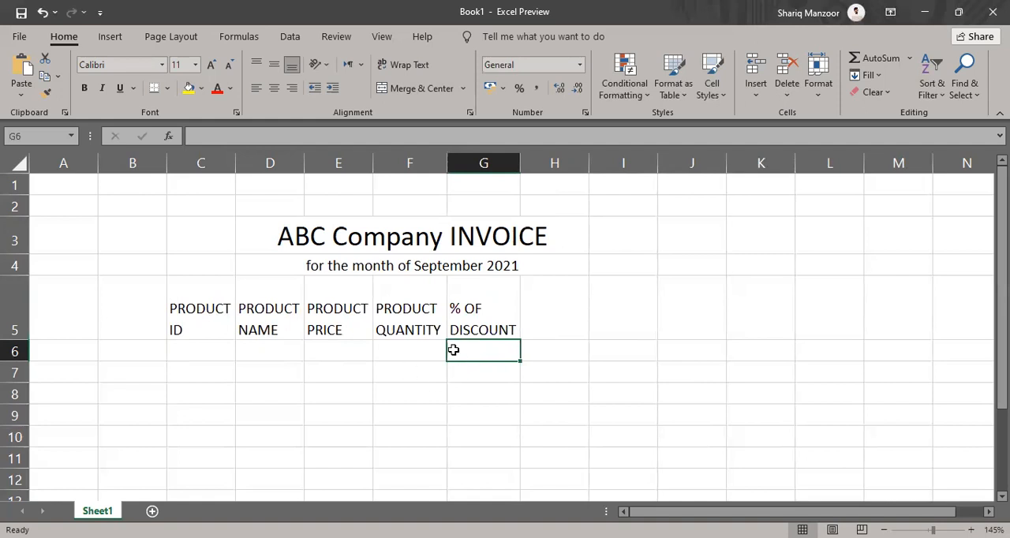
Insert a new sheet column between the PRODUCT QUANTITY and % OF DISCOUNT columns
{"action": "left_click", "coordinate": [485, 322]}
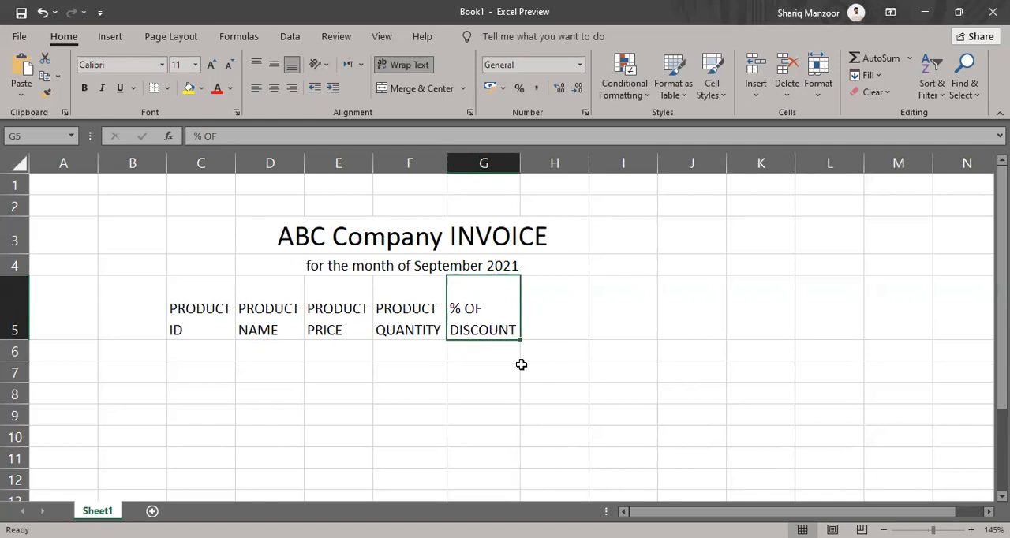
{"action": "left_click", "coordinate": [408, 162]}
{"action": "left_click", "coordinate": [471, 162]}
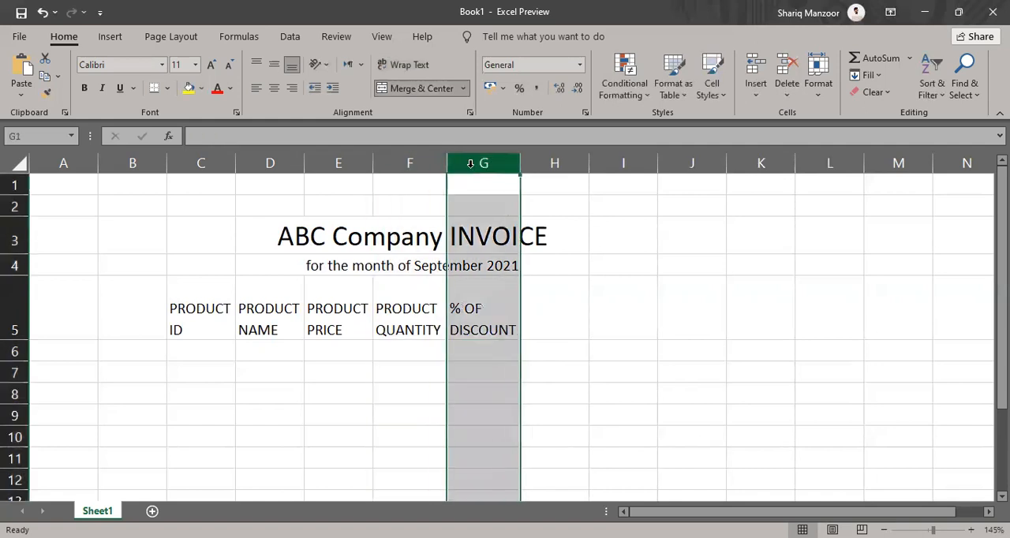
{"action": "left_click", "coordinate": [483, 331]}
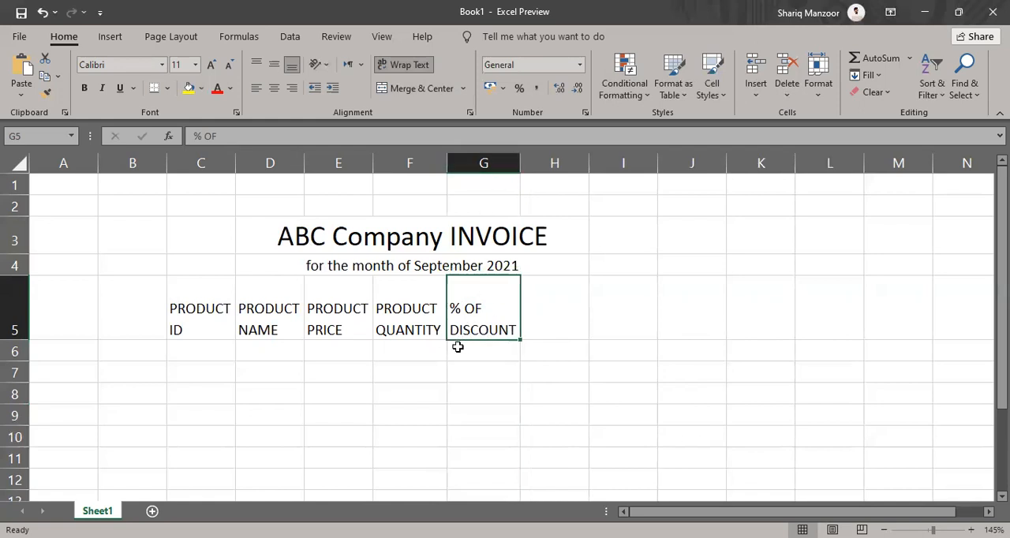
{"action": "left_click", "coordinate": [758, 96]}
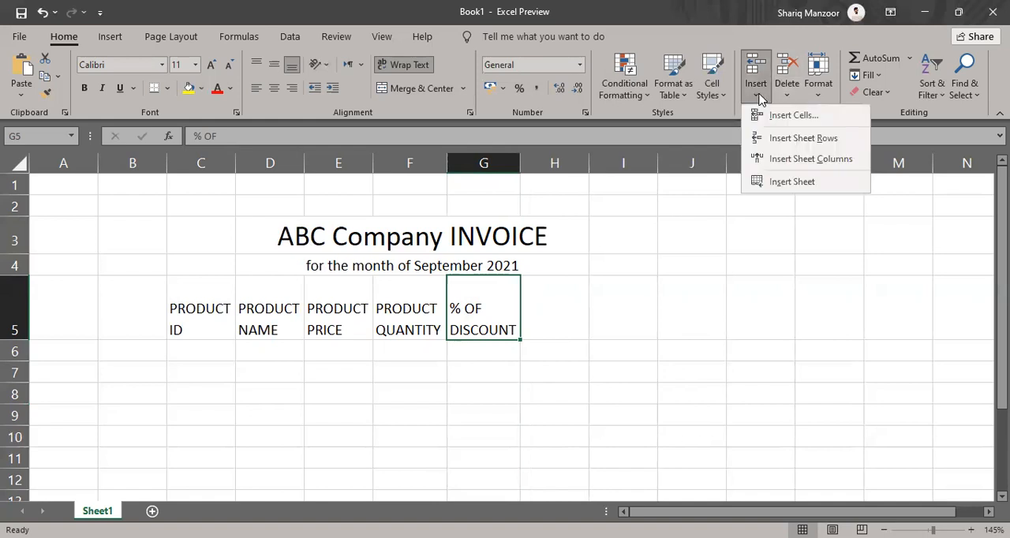
{"action": "left_click", "coordinate": [757, 163]}
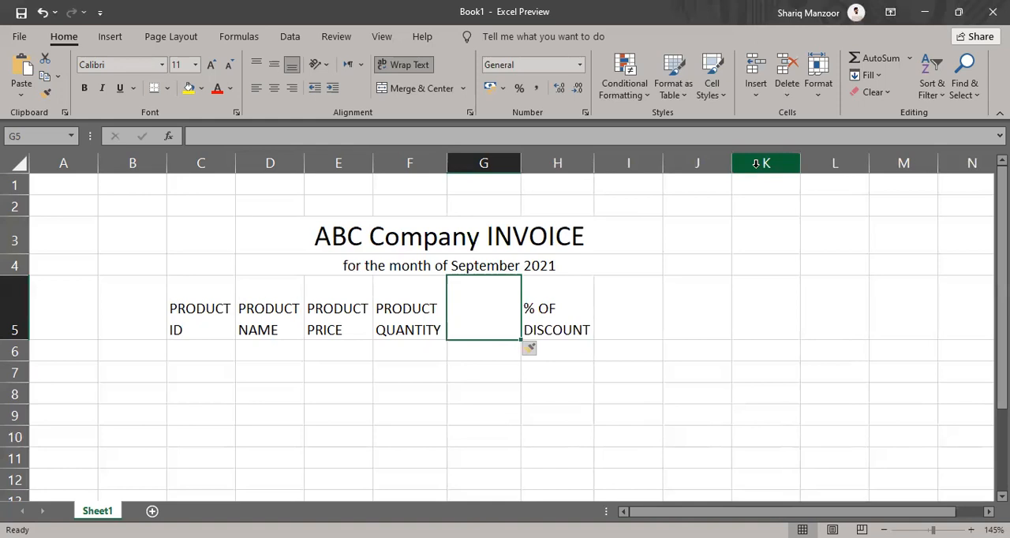
Enter the heading "TOTAL AMOUNT" in cell G5 of the inserted column, with each word on its own line
{"action": "type", "text": "TOTLA"}
{"action": "key", "text": "BackSpace"}
{"action": "key", "text": "BackSpace"}
{"action": "type", "text": "AL"}
{"action": "key", "text": "alt+Return"}
{"action": "type", "text": "AMO"}
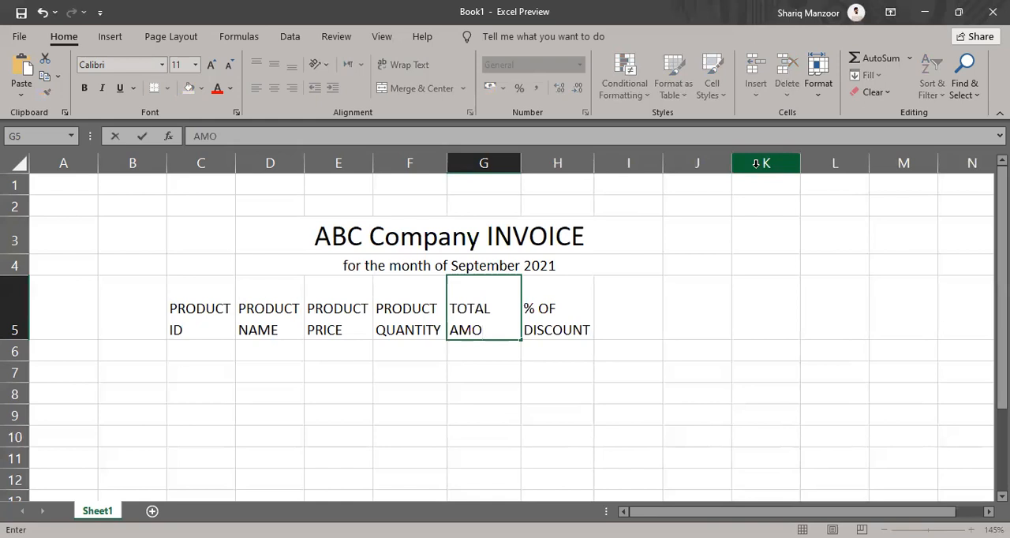
{"action": "type", "text": "UNT"}
{"action": "key", "text": "Return"}
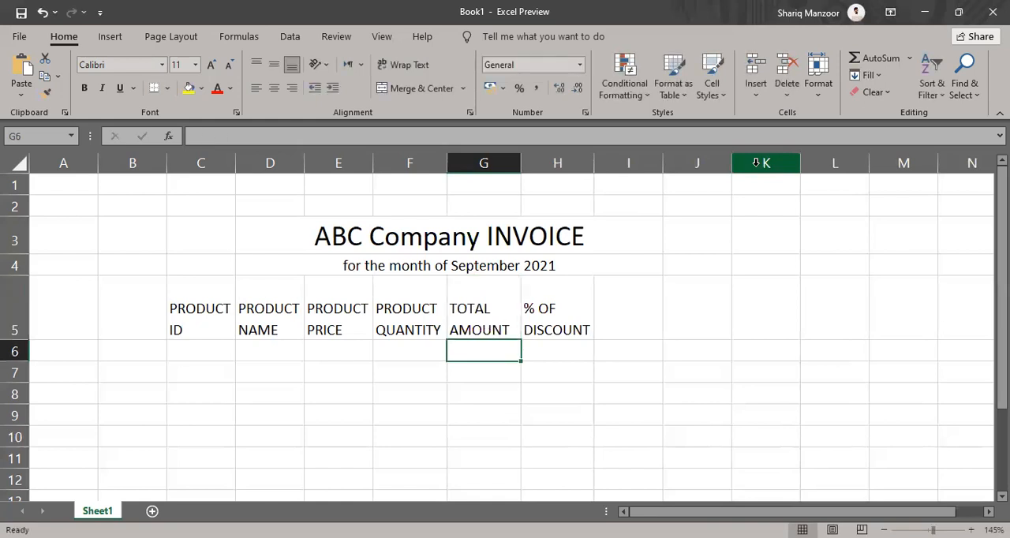
{"action": "left_click", "coordinate": [481, 298]}
{"action": "left_click", "coordinate": [545, 301]}
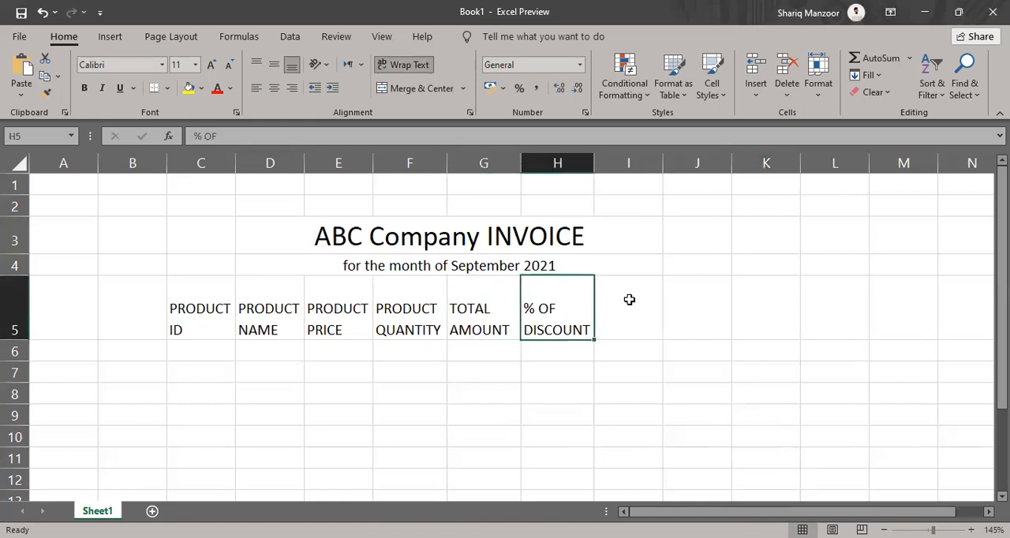
Enter the two-line heading "DISCOUNT AMOUNT" in cell I5 and auto-fit the width of column I
{"action": "left_click", "coordinate": [629, 298]}
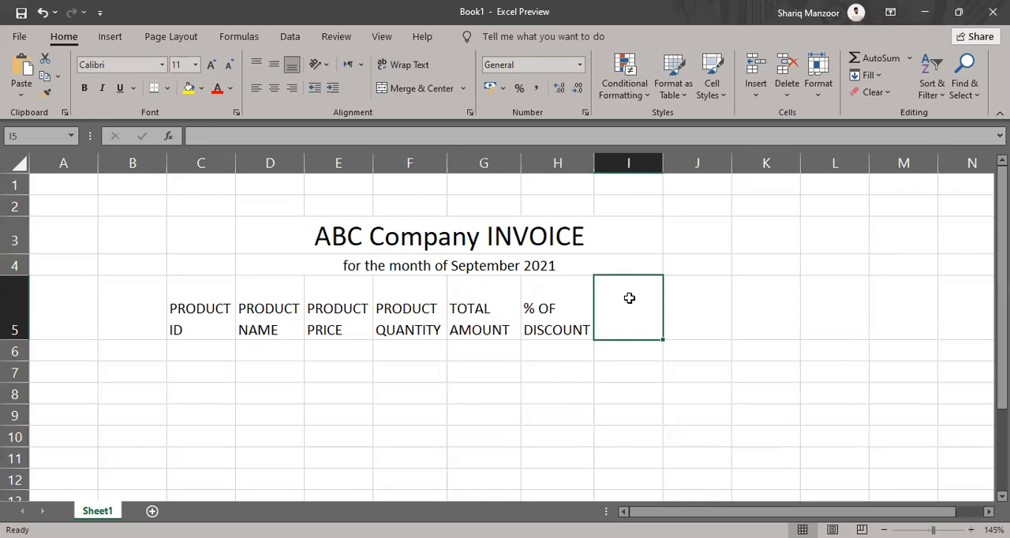
{"action": "type", "text": "DOS"}
{"action": "key", "text": "BackSpace"}
{"action": "key", "text": "BackSpace"}
{"action": "type", "text": "ISC"}
{"action": "type", "text": "OUNT"}
{"action": "key", "text": "alt+Return"}
{"action": "type", "text": "AMOUNT"}
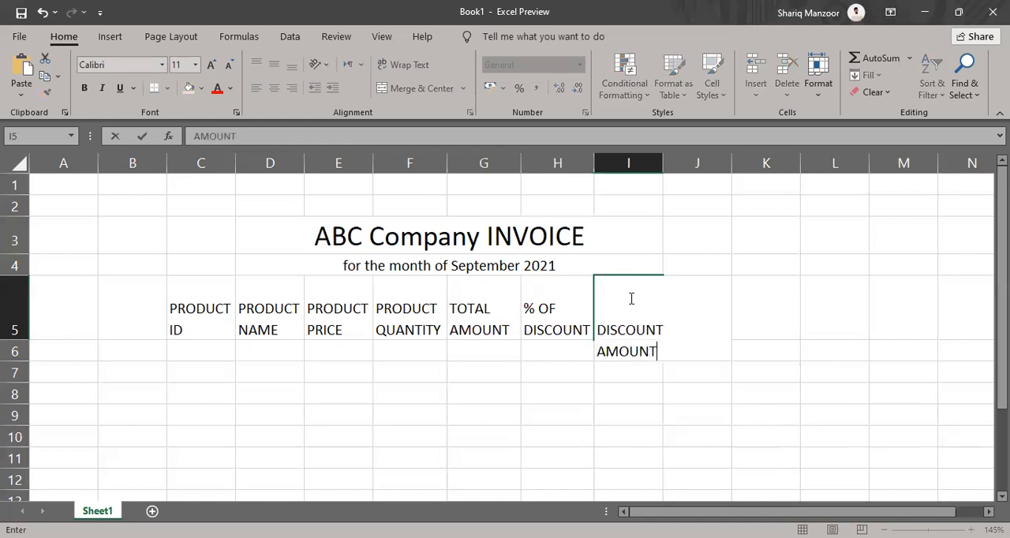
{"action": "key", "text": "Return"}
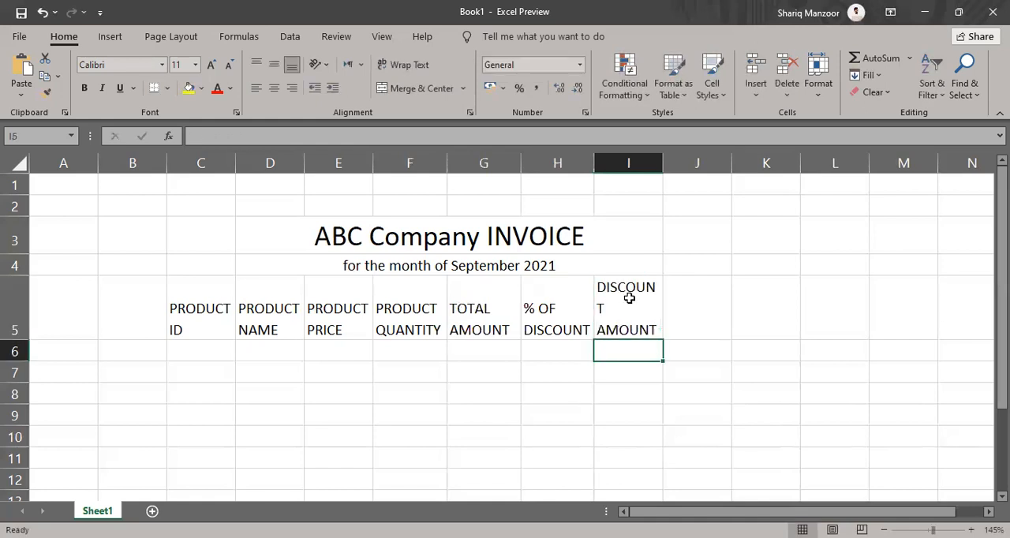
{"action": "double_click", "coordinate": [660, 162]}
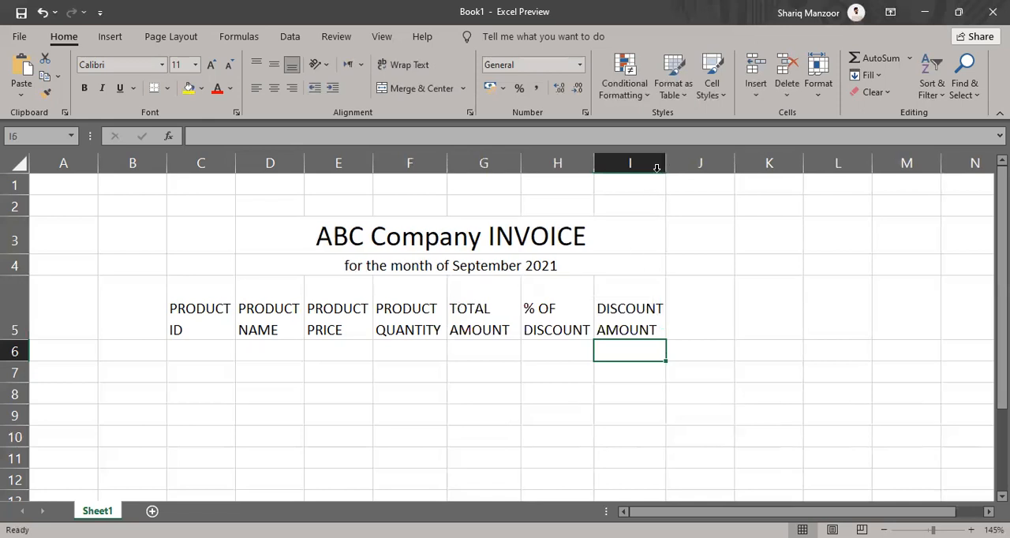
Enter the heading "NET AMOUNT" in cell J5, with a line break between the two words
{"action": "left_click", "coordinate": [694, 321]}
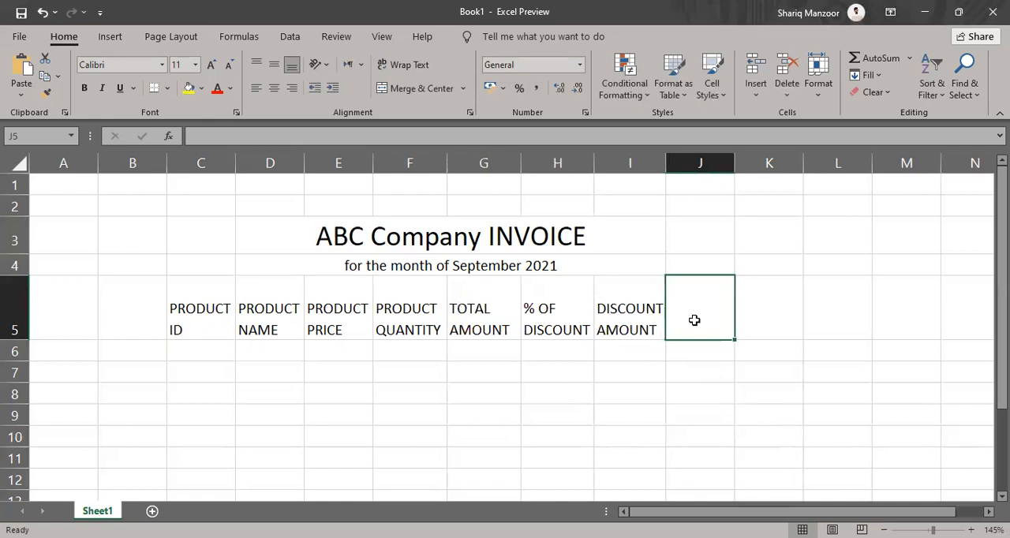
{"action": "type", "text": "NET"}
{"action": "key", "text": "alt+Return"}
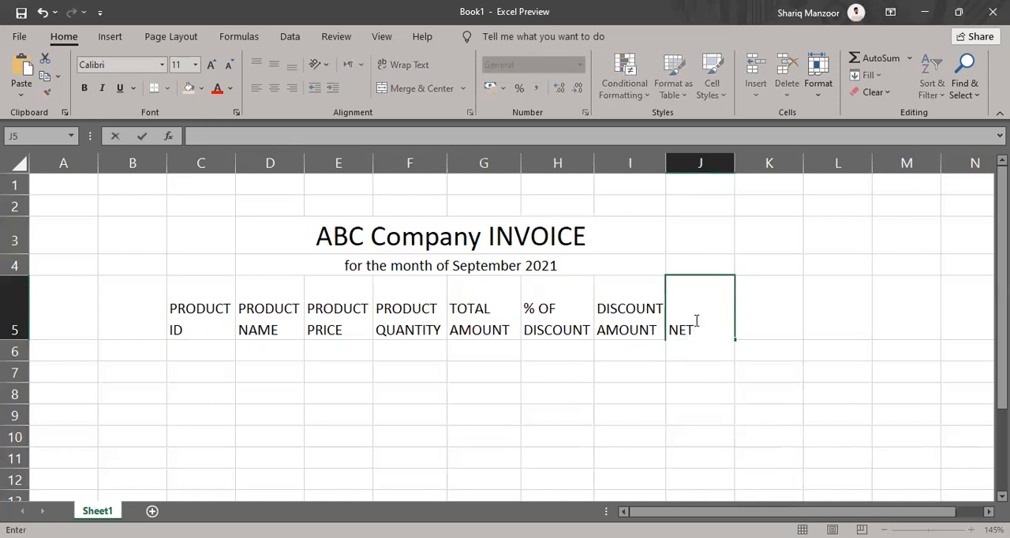
{"action": "type", "text": "AMO"}
{"action": "type", "text": "OUN"}
{"action": "key", "text": "BackSpace"}
{"action": "key", "text": "BackSpace"}
{"action": "key", "text": "BackSpace"}
{"action": "type", "text": "UNT"}
{"action": "key", "text": "Return"}
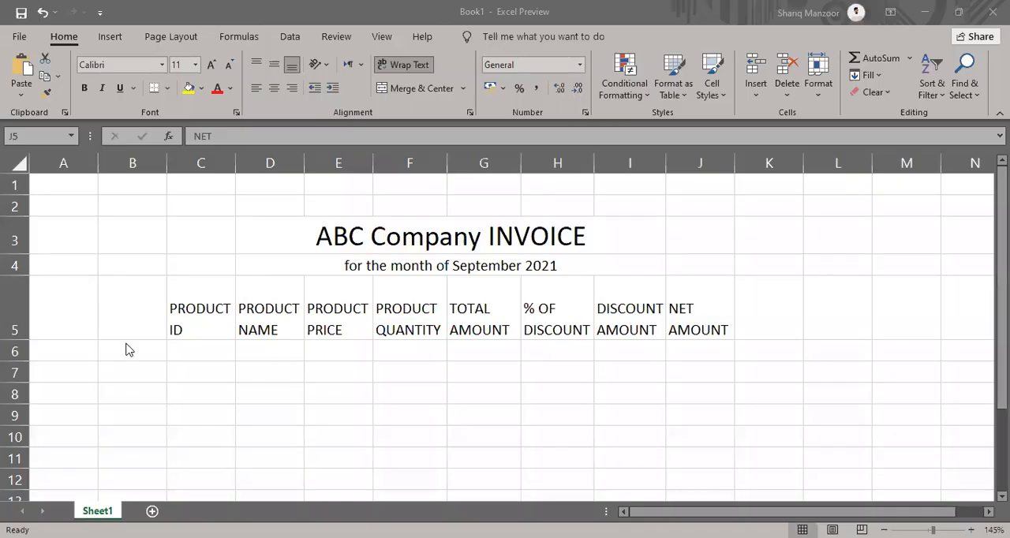
Enter the product IDs 101, 102, 103 and 104 one by one in cells C6 to C9
{"action": "left_click", "coordinate": [204, 349]}
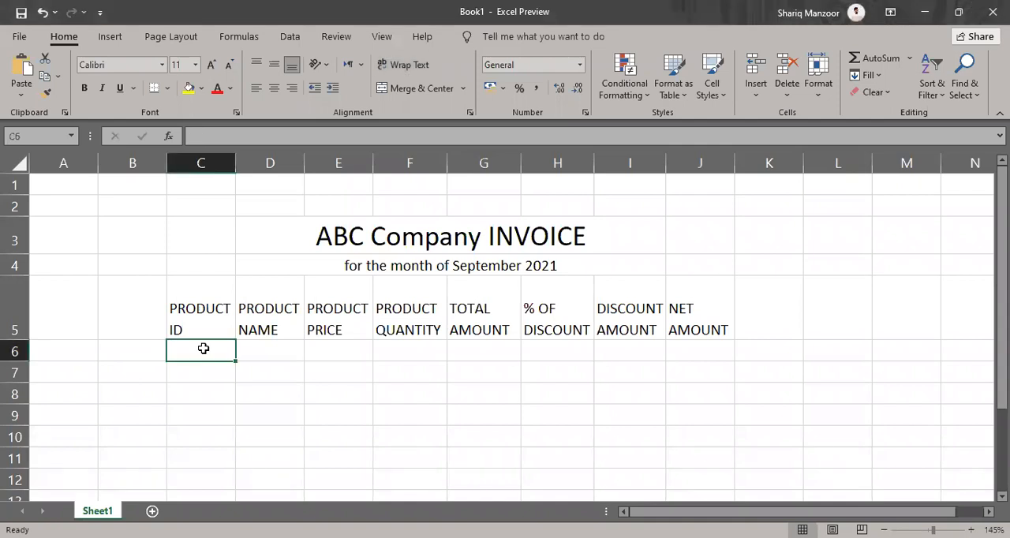
{"action": "type", "text": "101"}
{"action": "key", "text": "Return"}
{"action": "type", "text": "102"}
{"action": "key", "text": "Return"}
{"action": "type", "text": "103"}
{"action": "key", "text": "Return"}
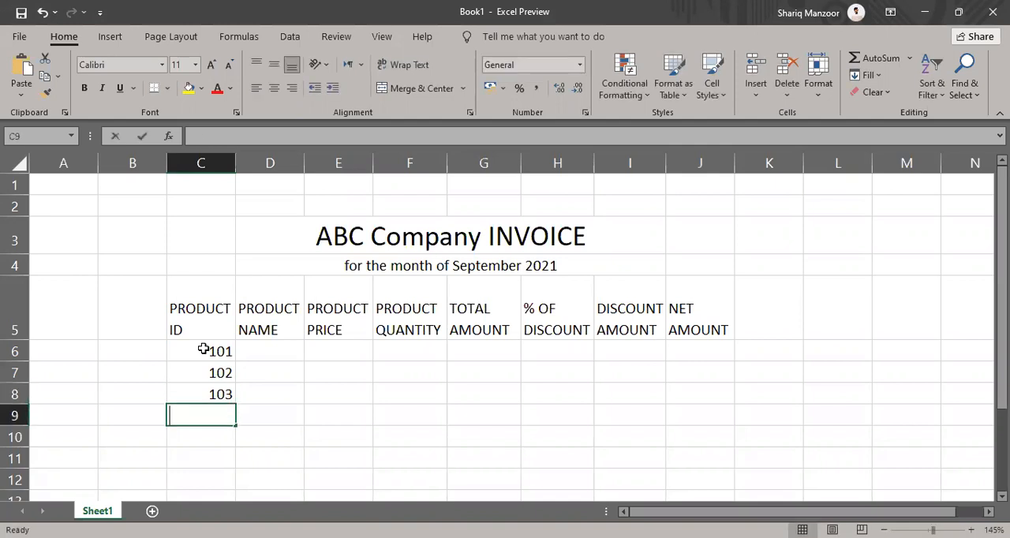
{"action": "type", "text": "104"}
{"action": "key", "text": "Return"}
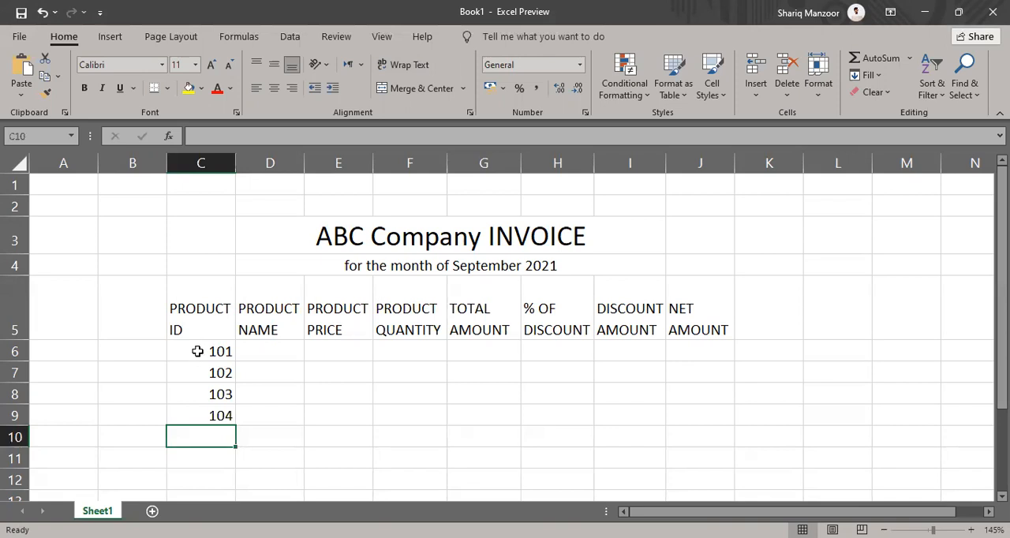
Clear the product IDs in the range C6:C9 and return to cell C6
{"action": "left_click_drag", "start_coordinate": [198, 354], "coordinate": [193, 408]}
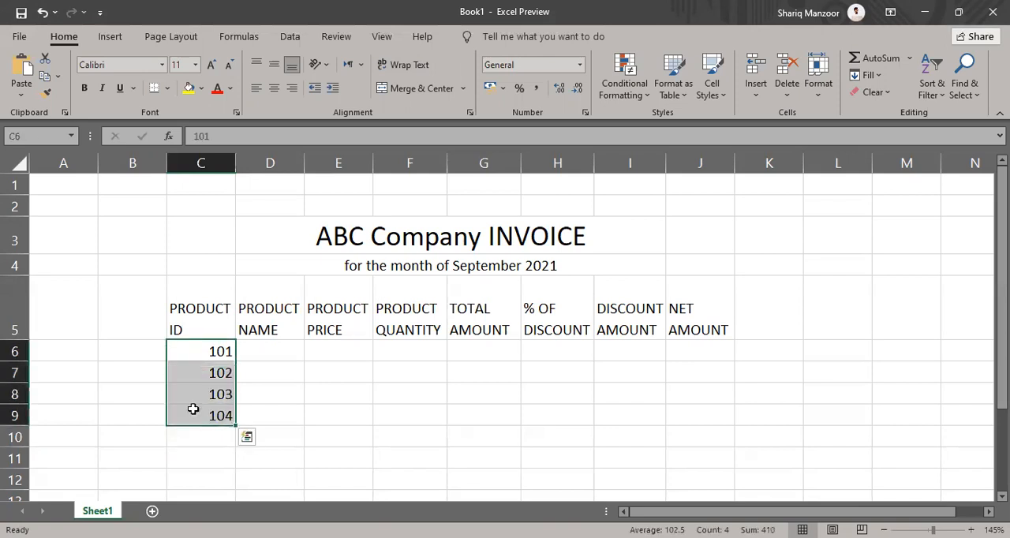
{"action": "key", "text": "Delete"}
{"action": "key", "text": "Down"}
{"action": "key", "text": "Up"}
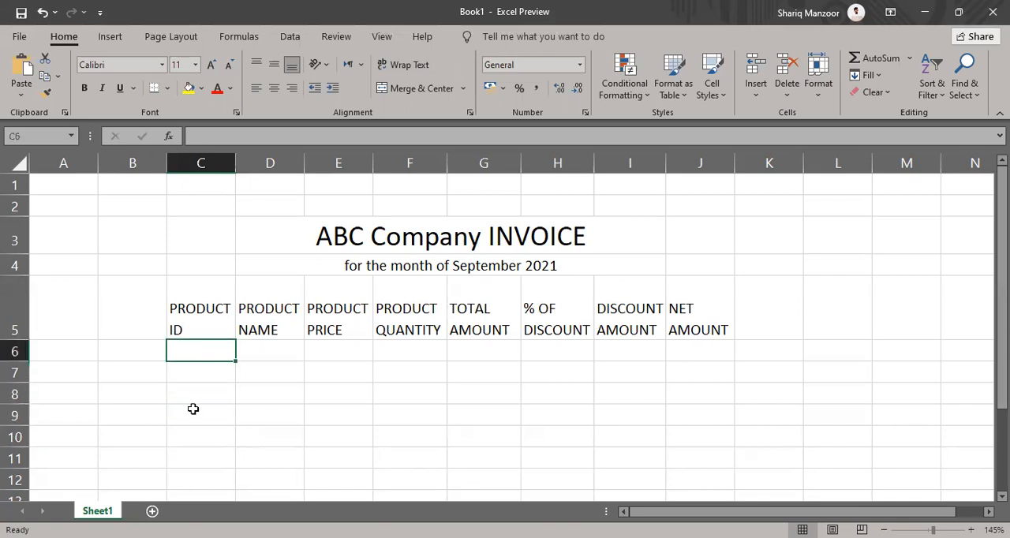
Enter the first two product IDs, 101 and 102, in cells C6 and C7
{"action": "type", "text": "101"}
{"action": "key", "text": "Return"}
{"action": "type", "text": "102"}
{"action": "key", "text": "Return"}
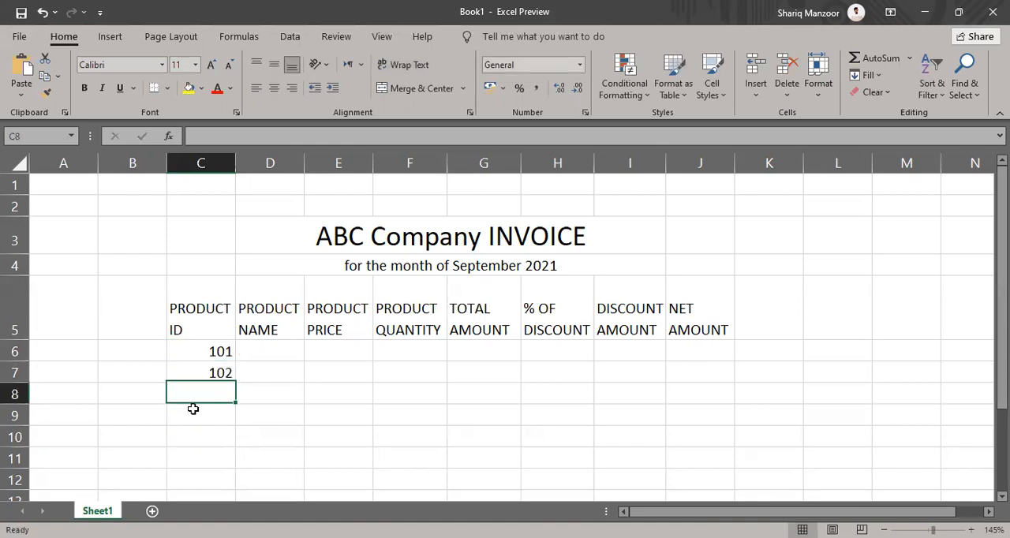
Extend the product ID series from C6:C7 down to cell C12, through 107, with AutoFill
{"action": "left_click_drag", "start_coordinate": [203, 350], "coordinate": [204, 370]}
{"action": "scroll", "coordinate": [253, 346], "scroll_direction": "down", "scroll_amount": 1}
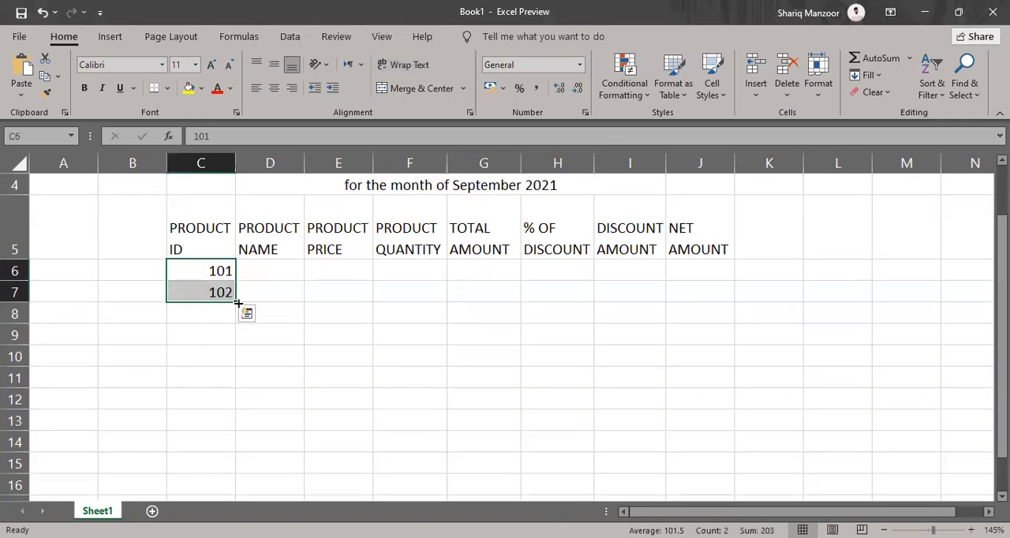
{"action": "left_click_drag", "start_coordinate": [238, 302], "coordinate": [237, 302]}
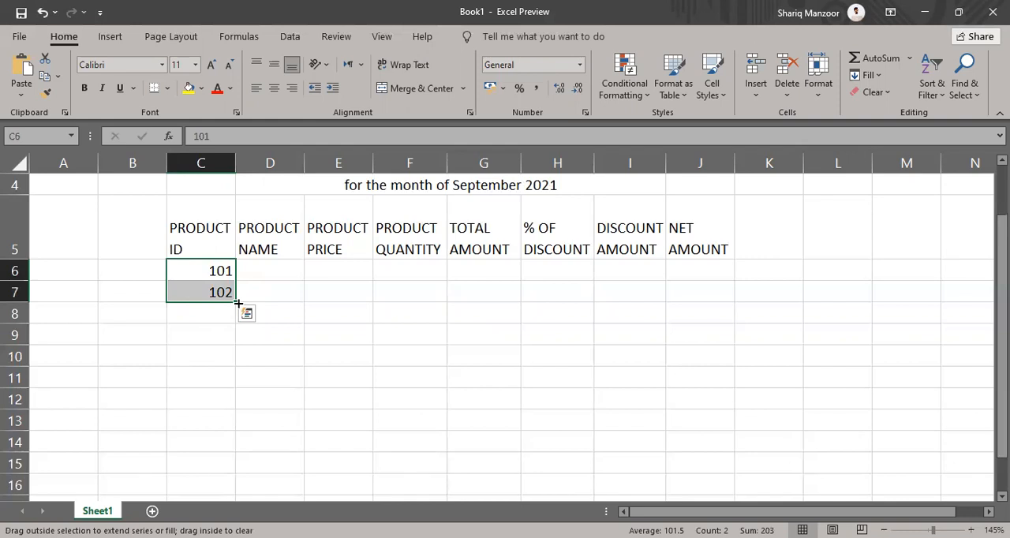
{"action": "left_click_drag", "start_coordinate": [237, 302], "coordinate": [240, 411]}
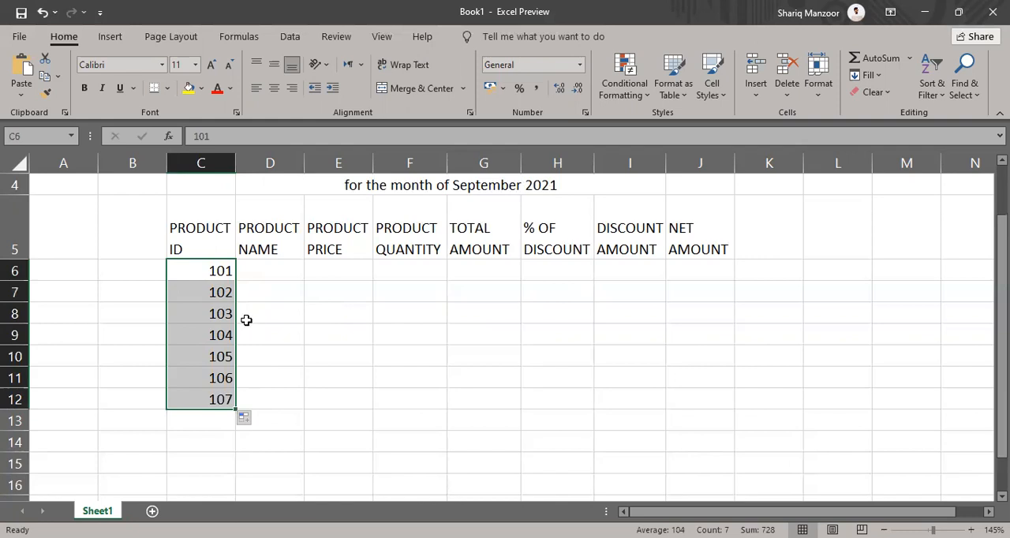
{"action": "left_click", "coordinate": [273, 266]}
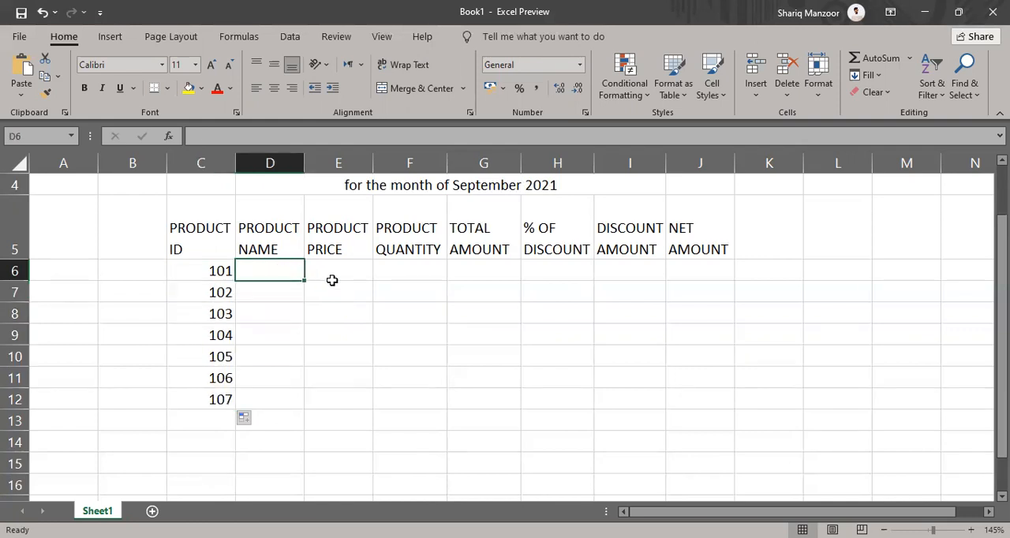
Enter the first two product names, ITEM 1 and ITEM 2, in cells D6 and D7
{"action": "type", "text": "It"}
{"action": "key", "text": "BackSpace"}
{"action": "key", "text": "BackSpace"}
{"action": "type", "text": "ITEM 1"}
{"action": "key", "text": "Return"}
{"action": "type", "text": "ITEM 2"}
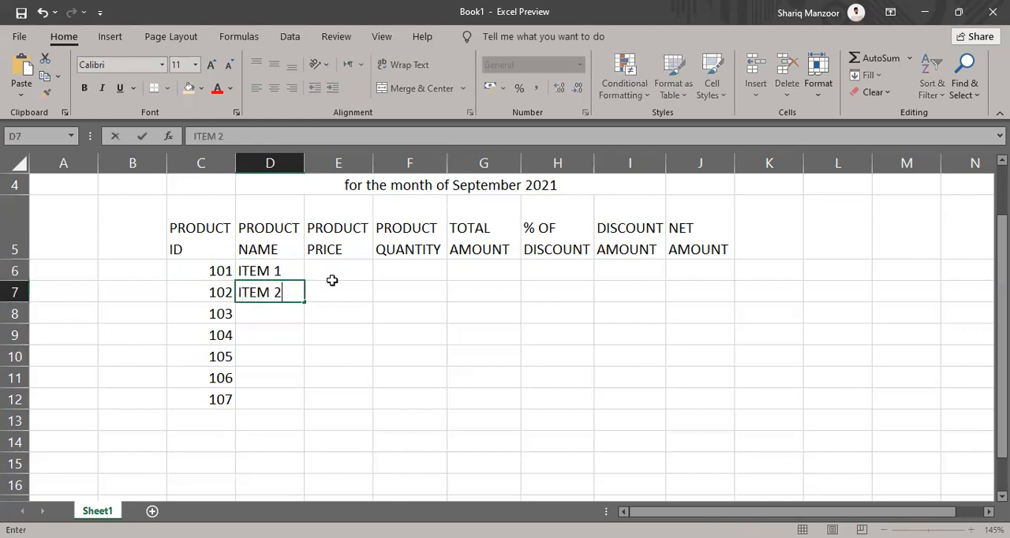
{"action": "key", "text": "Return"}
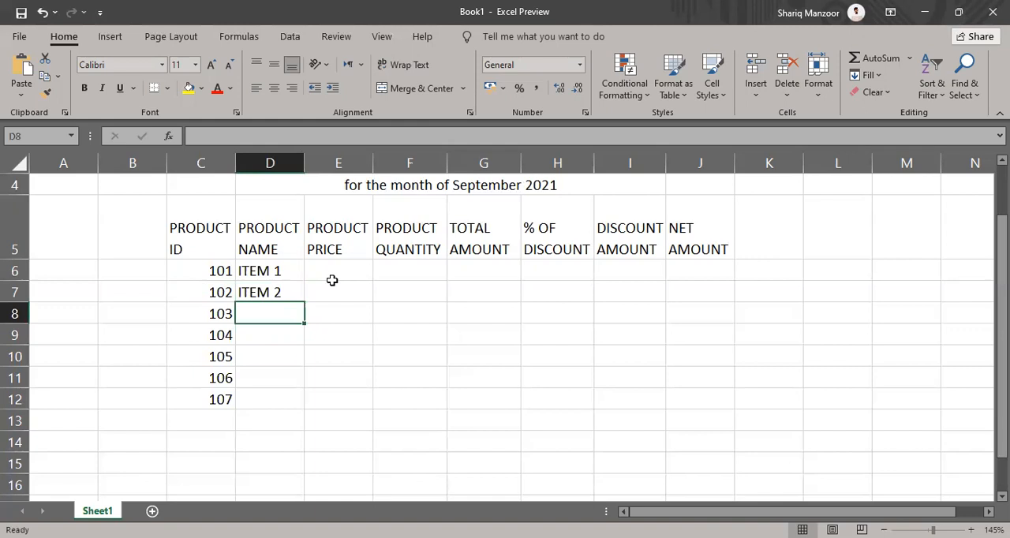
Extend the product names from D6:D7 down to cell D12, through ITEM 7, with AutoFill
{"action": "left_click_drag", "start_coordinate": [282, 270], "coordinate": [301, 404]}
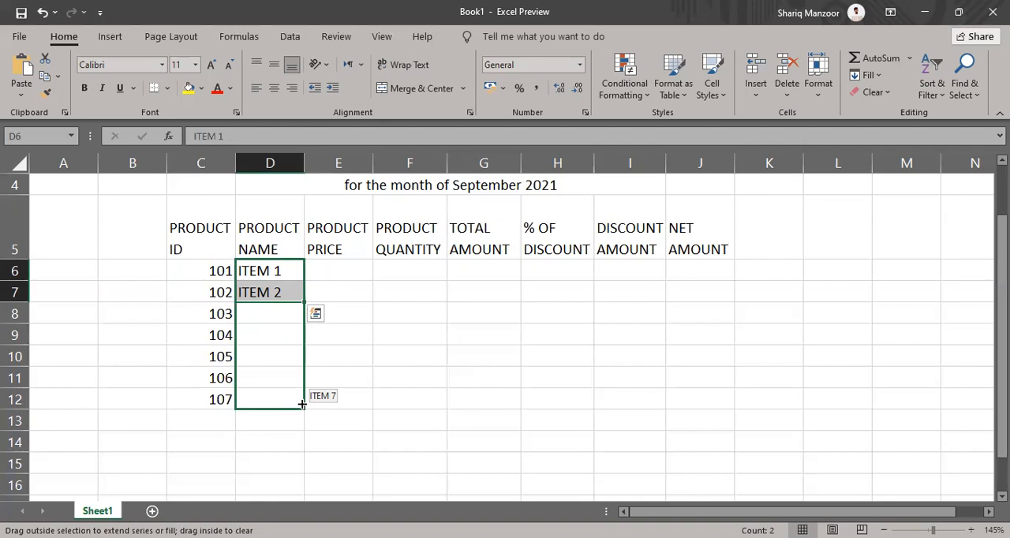
{"action": "left_click_drag", "start_coordinate": [303, 404], "coordinate": [302, 404]}
{"action": "left_click", "coordinate": [490, 314]}
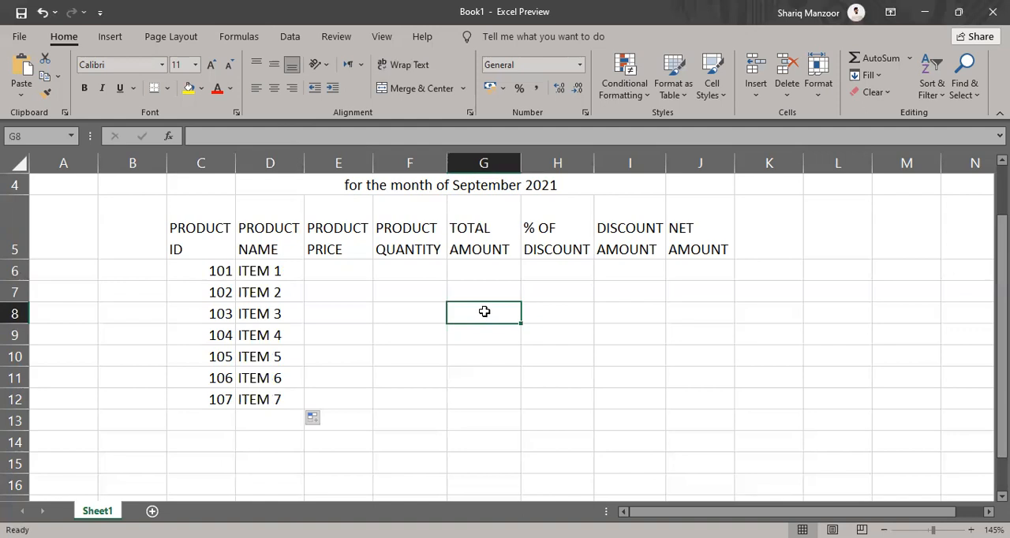
Enter the product prices 2000 for ITEM 1 and 1400 for ITEM 2 in cells E6 and E7
{"action": "left_click", "coordinate": [333, 272]}
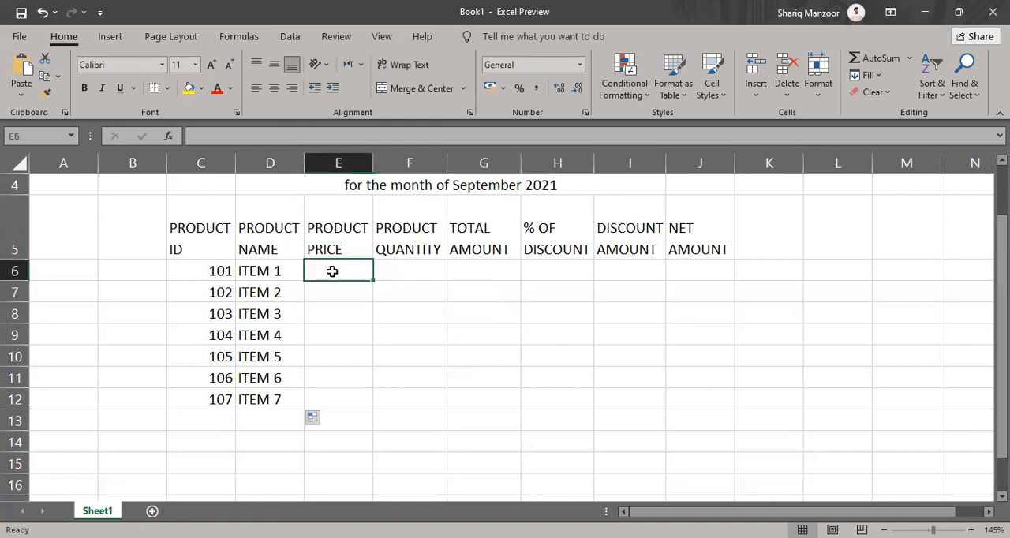
{"action": "type", "text": "2000"}
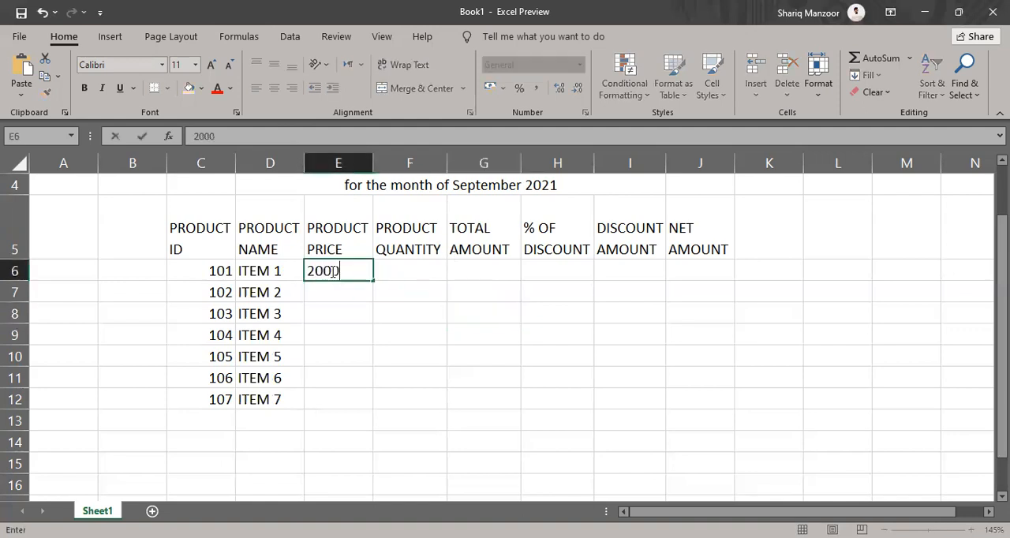
{"action": "key", "text": "Return"}
{"action": "type", "text": "1400"}
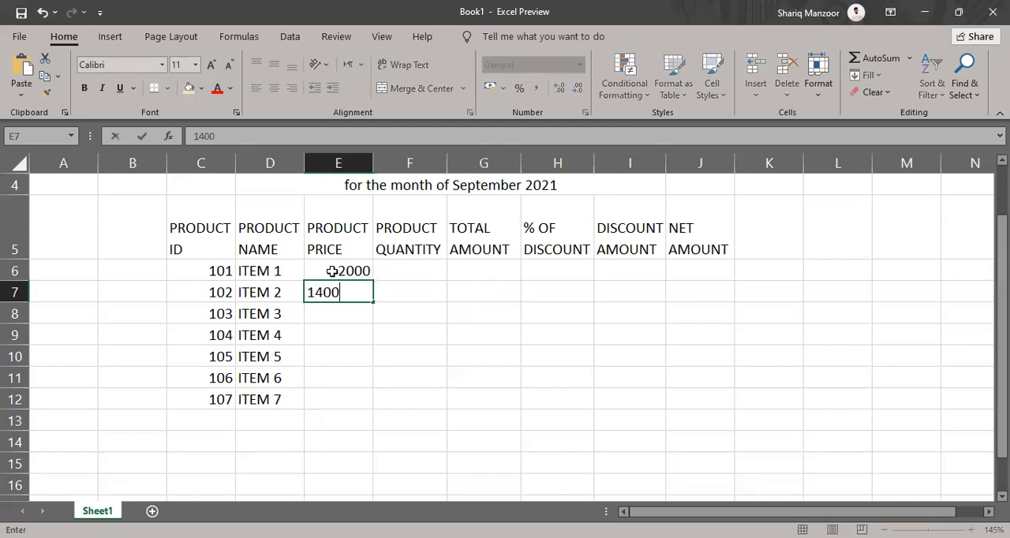
{"action": "key", "text": "Return"}
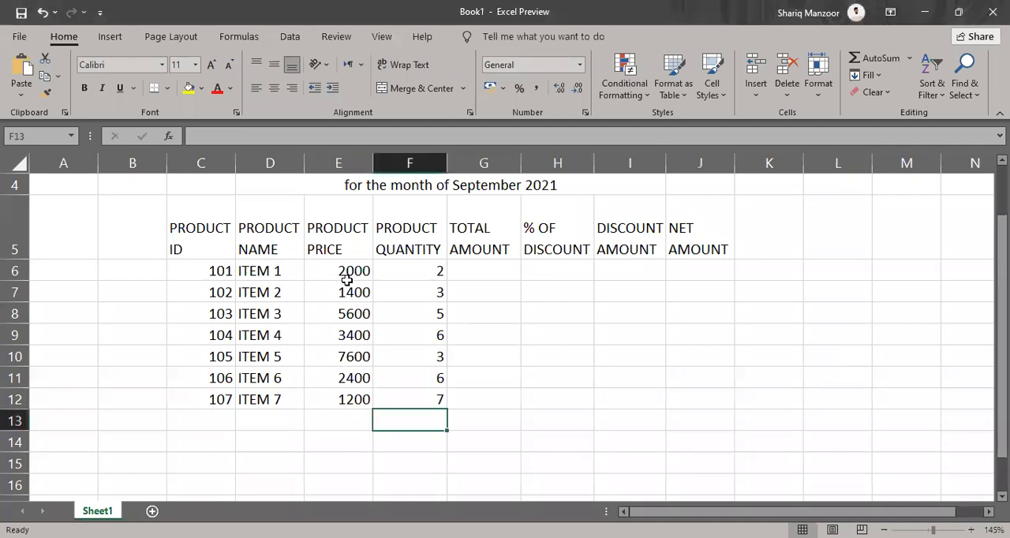
{"action": "left_click_drag", "start_coordinate": [337, 315], "coordinate": [337, 398]}
{"action": "left_click_drag", "start_coordinate": [423, 276], "coordinate": [426, 402]}
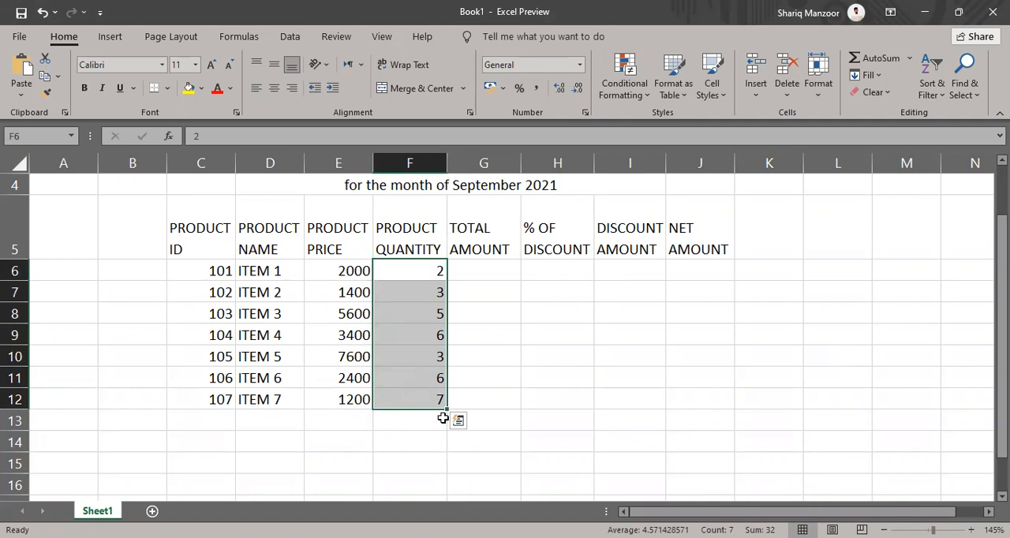
{"action": "left_click_drag", "start_coordinate": [180, 198], "coordinate": [422, 397]}
Auto-fit the widths of columns H and I so the % OF DISCOUNT and DISCOUNT AMOUNT headings take two lines each
{"action": "scroll", "coordinate": [422, 397], "scroll_direction": "up", "scroll_amount": 1}
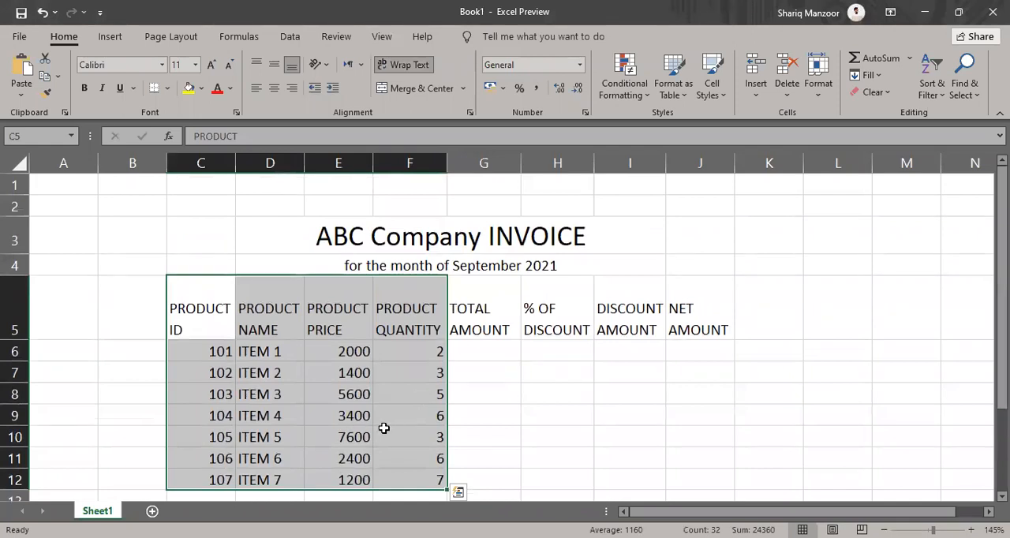
{"action": "scroll", "coordinate": [384, 428], "scroll_direction": "down", "scroll_amount": 1}
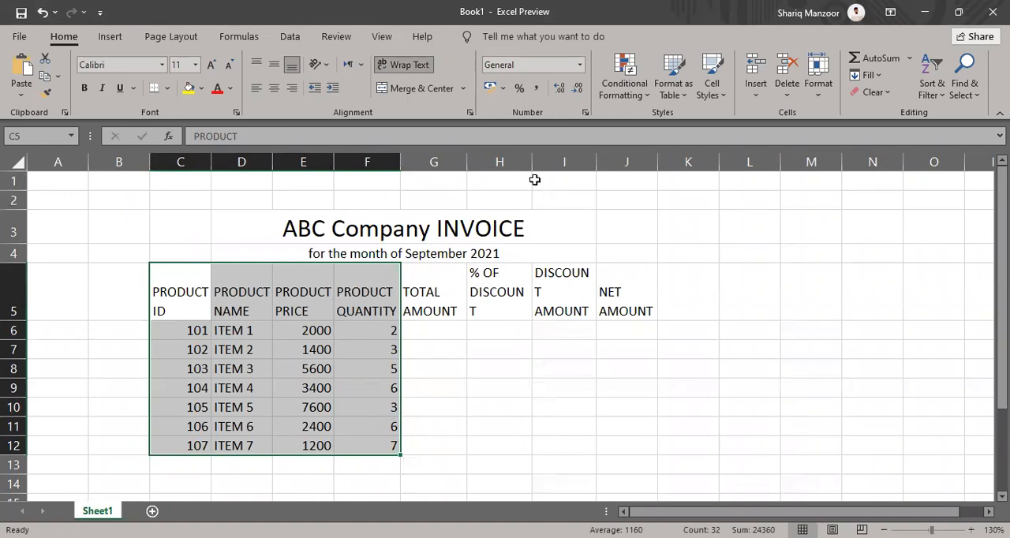
{"action": "double_click", "coordinate": [534, 162]}
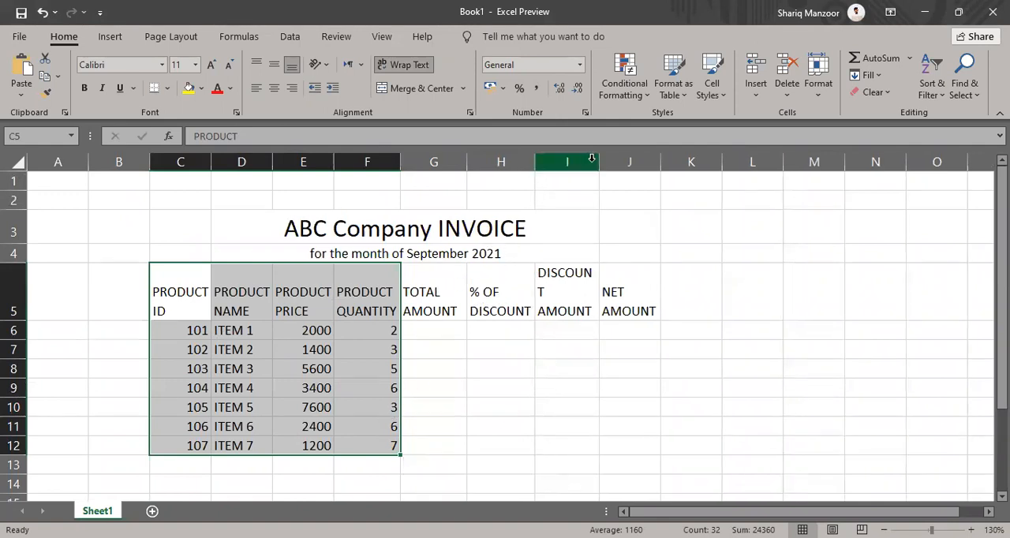
{"action": "double_click", "coordinate": [597, 156]}
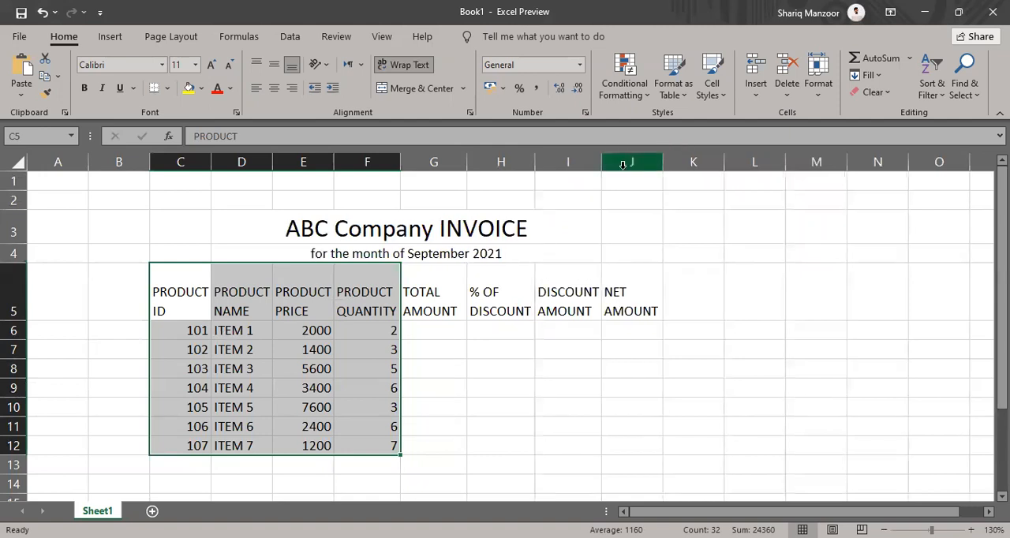
{"action": "left_click", "coordinate": [440, 330]}
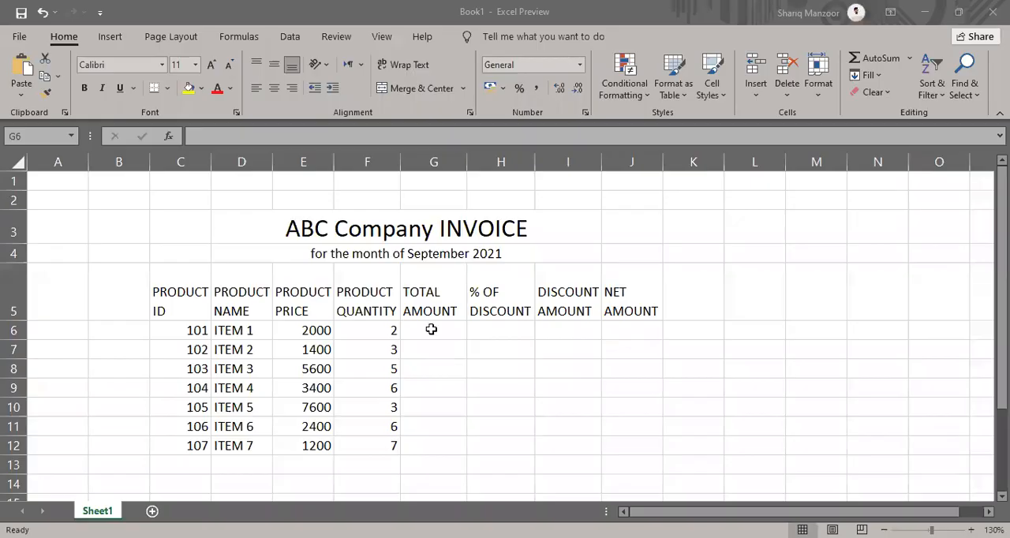
{"action": "left_click", "coordinate": [431, 330]}
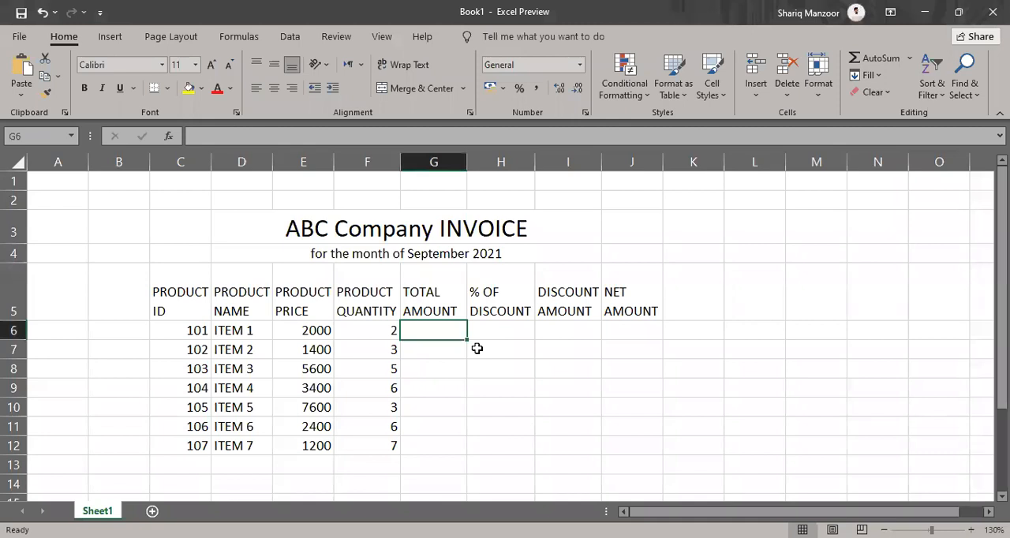
{"action": "type", "text": "="}
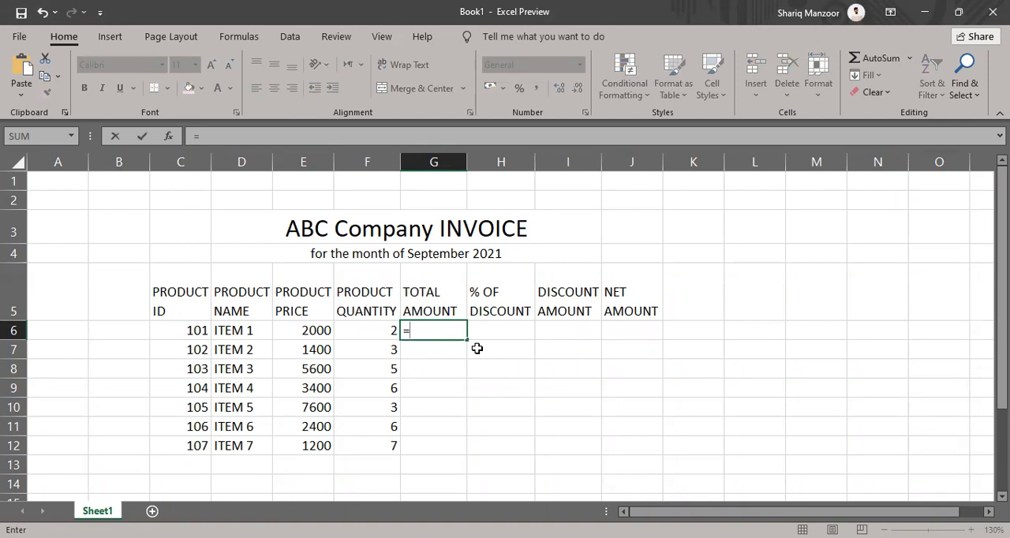
{"action": "left_click", "coordinate": [292, 332]}
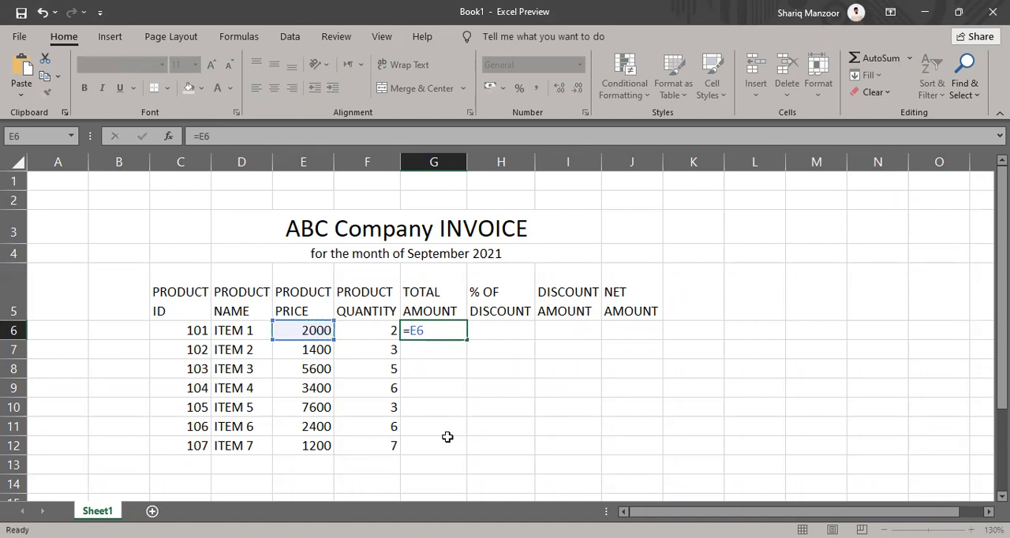
{"action": "key", "text": "Escape"}
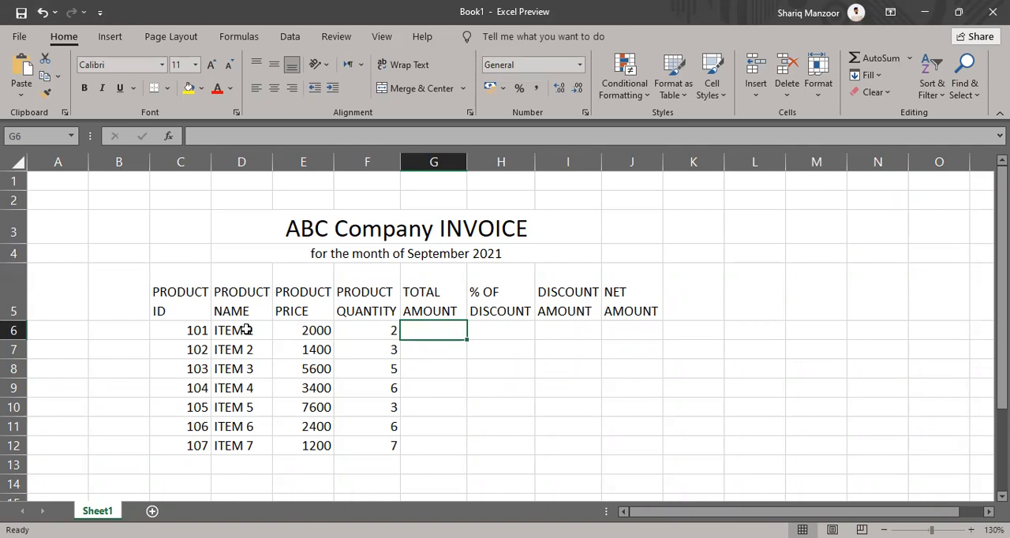
{"action": "left_click", "coordinate": [129, 241]}
{"action": "left_click", "coordinate": [79, 356]}
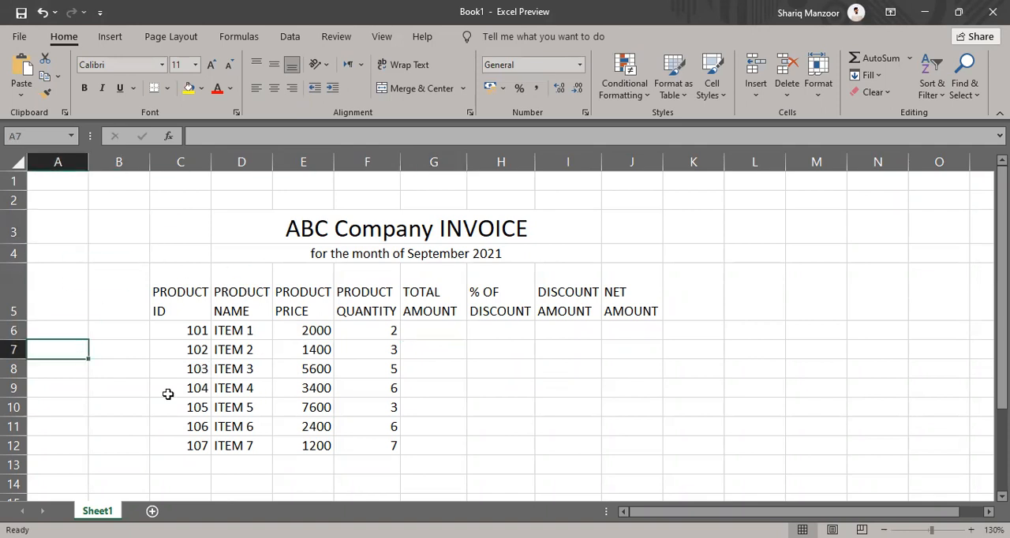
{"action": "left_click", "coordinate": [291, 332]}
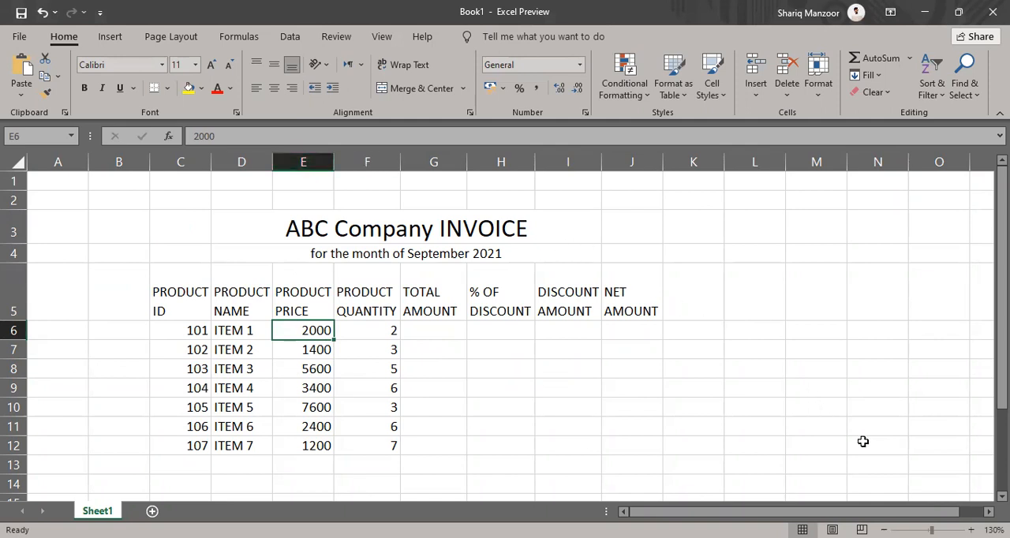
{"action": "left_click", "coordinate": [830, 392]}
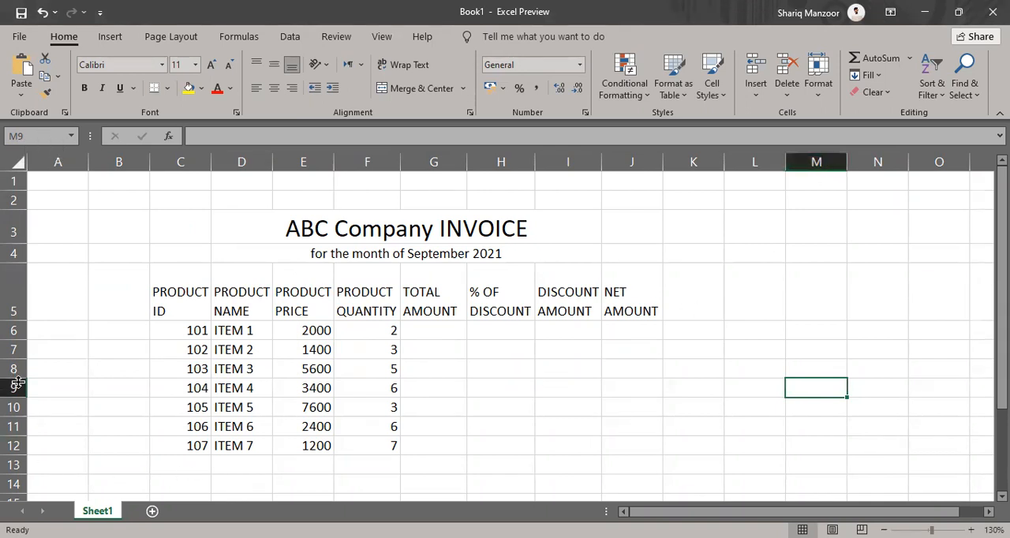
{"action": "left_click", "coordinate": [142, 402]}
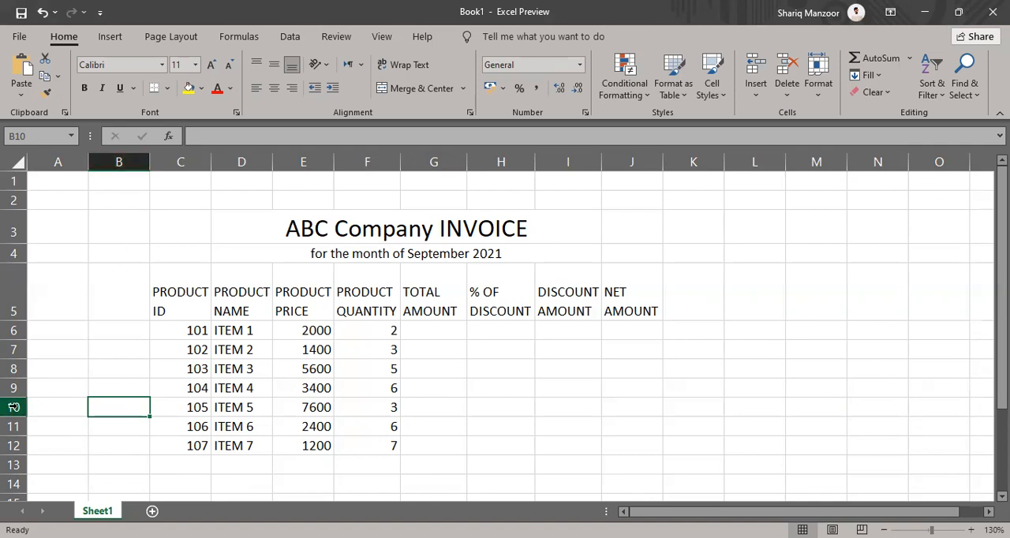
Calculate the total amount for ITEM 1 in cell G6 with the formula =E6*F6
{"action": "left_click", "coordinate": [455, 325]}
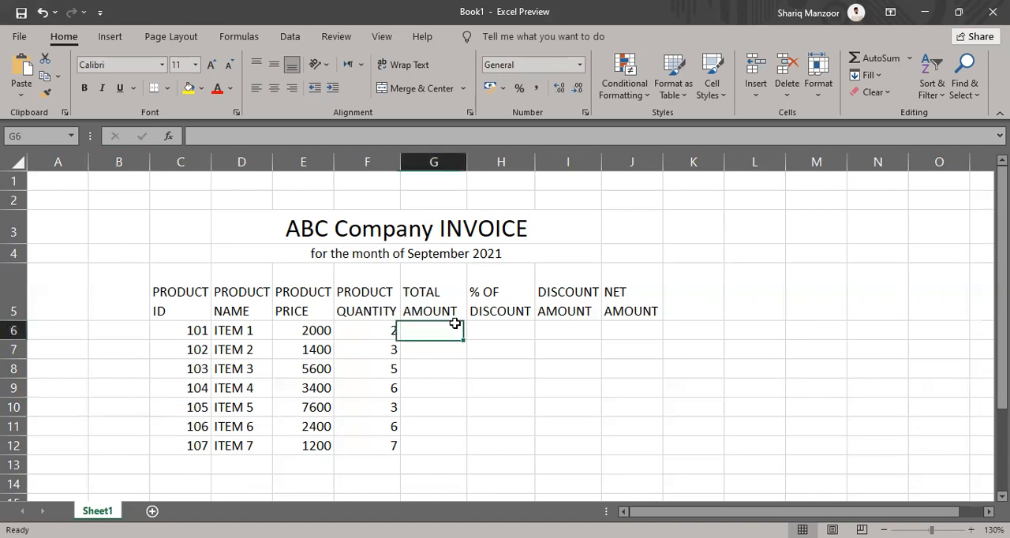
{"action": "type", "text": "="}
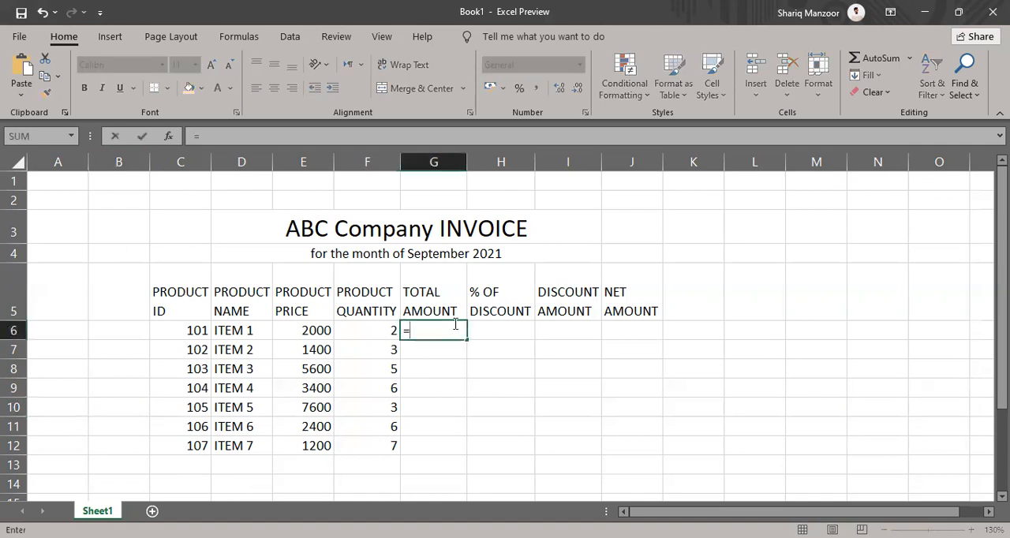
{"action": "left_click", "coordinate": [305, 330]}
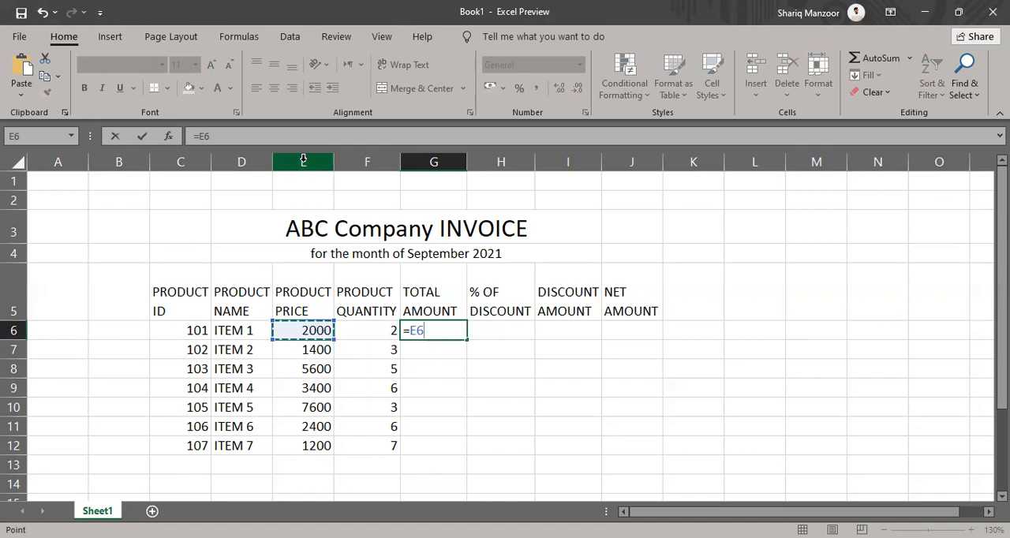
{"action": "type", "text": "*"}
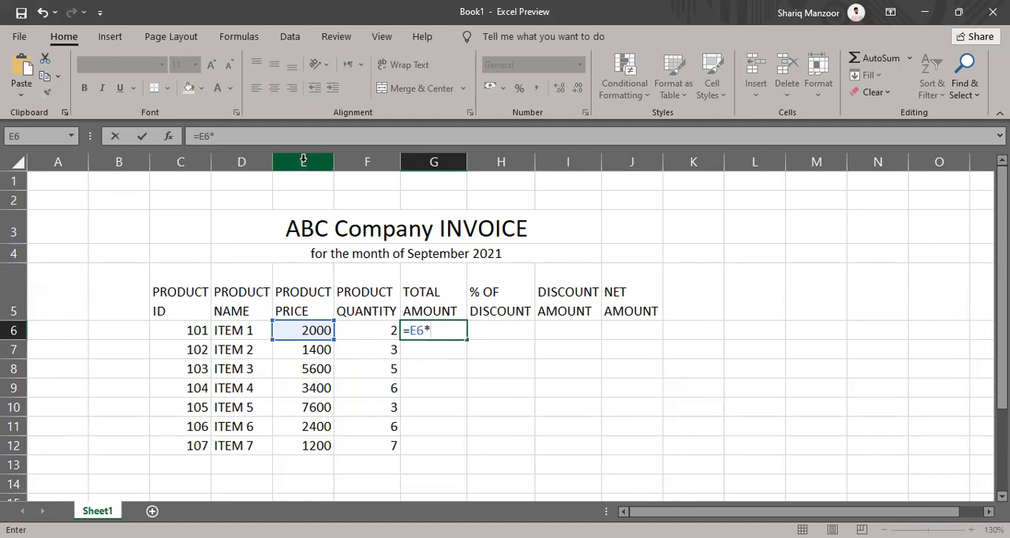
{"action": "left_click", "coordinate": [347, 330]}
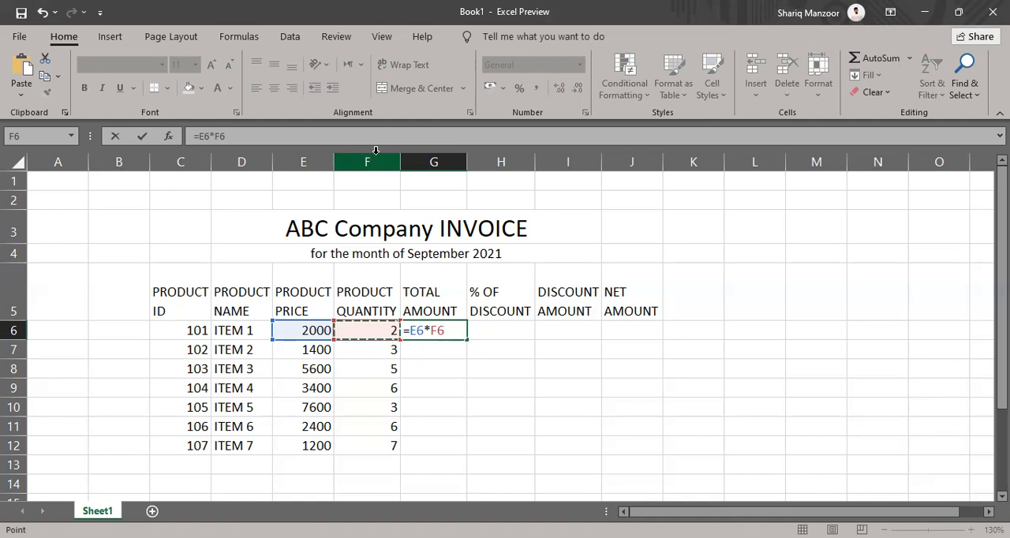
{"action": "key", "text": "Return"}
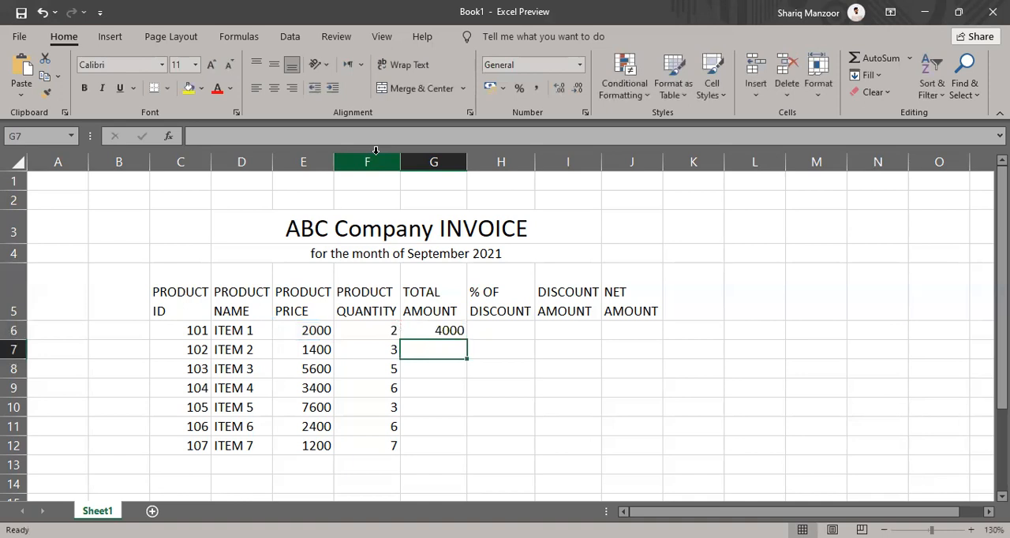
Calculate the total amount for ITEM 2 in cell G7 with the formula =E7*F7
{"action": "type", "text": "="}
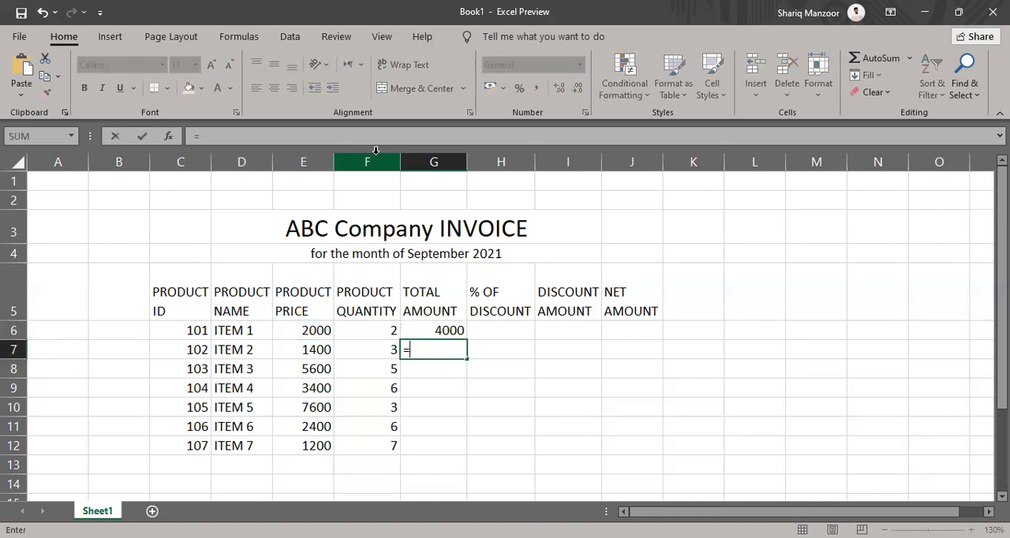
{"action": "left_click", "coordinate": [292, 358]}
{"action": "type", "text": "*"}
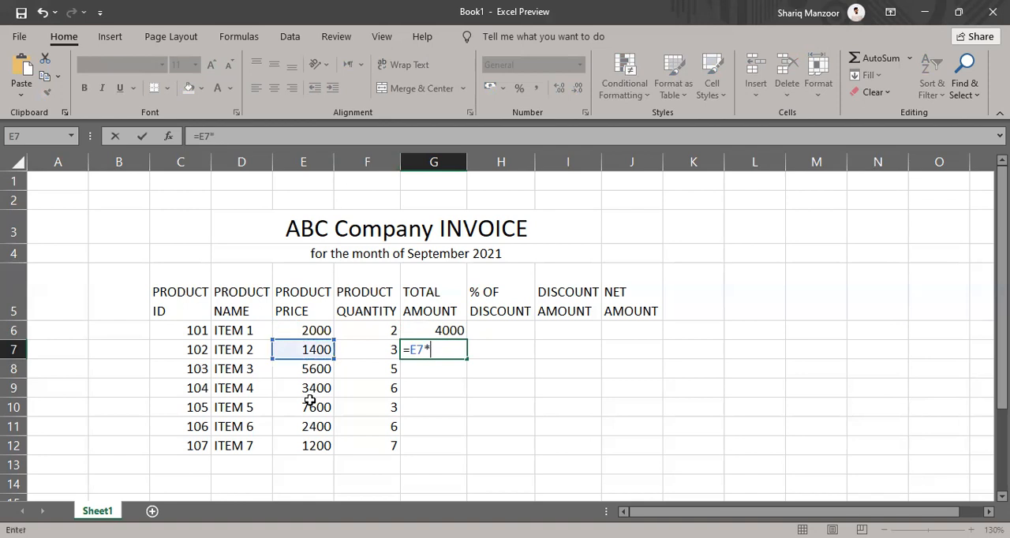
{"action": "left_click", "coordinate": [386, 347]}
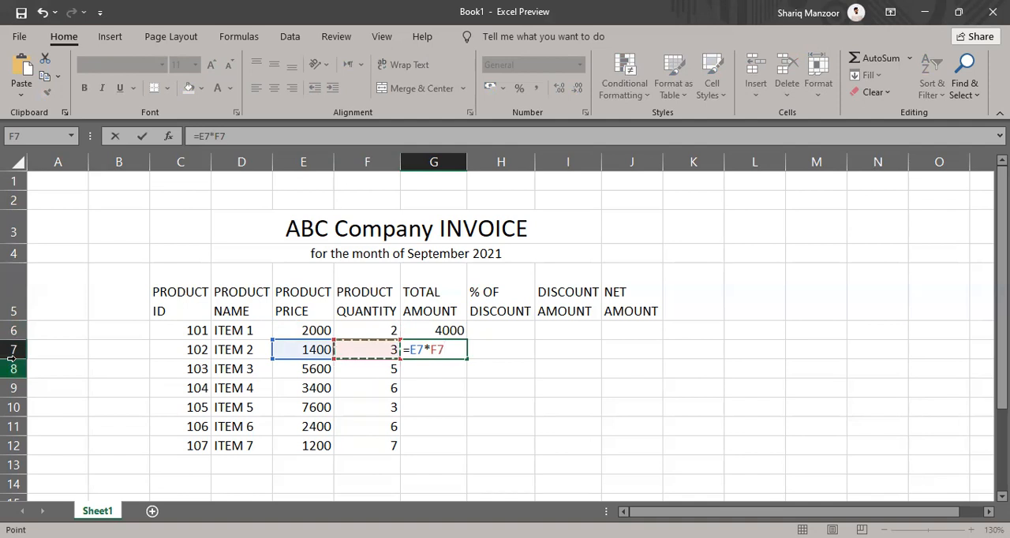
{"action": "key", "text": "Return"}
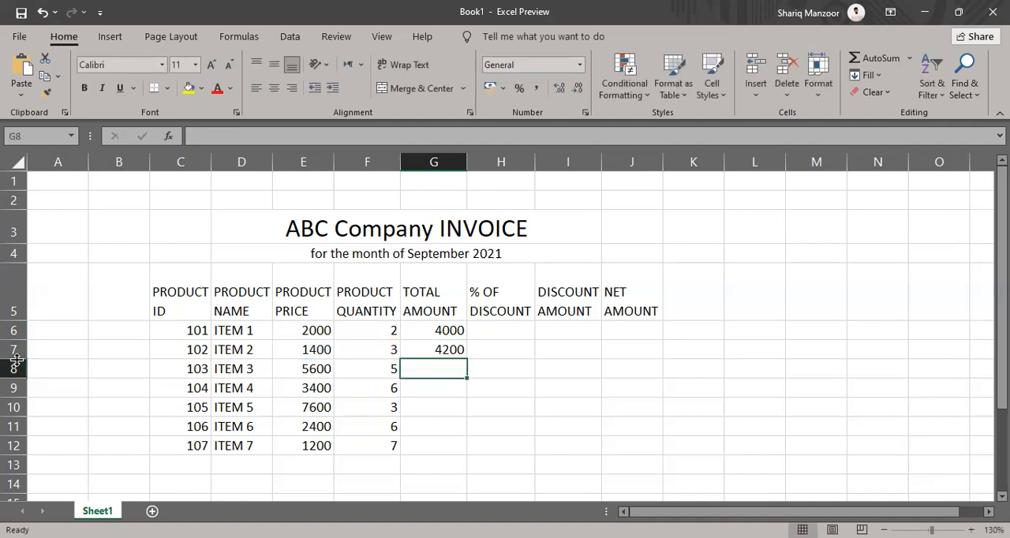
Calculate the total amount for ITEM 3 in cell G8 with the formula =E8*F8
{"action": "type", "text": "="}
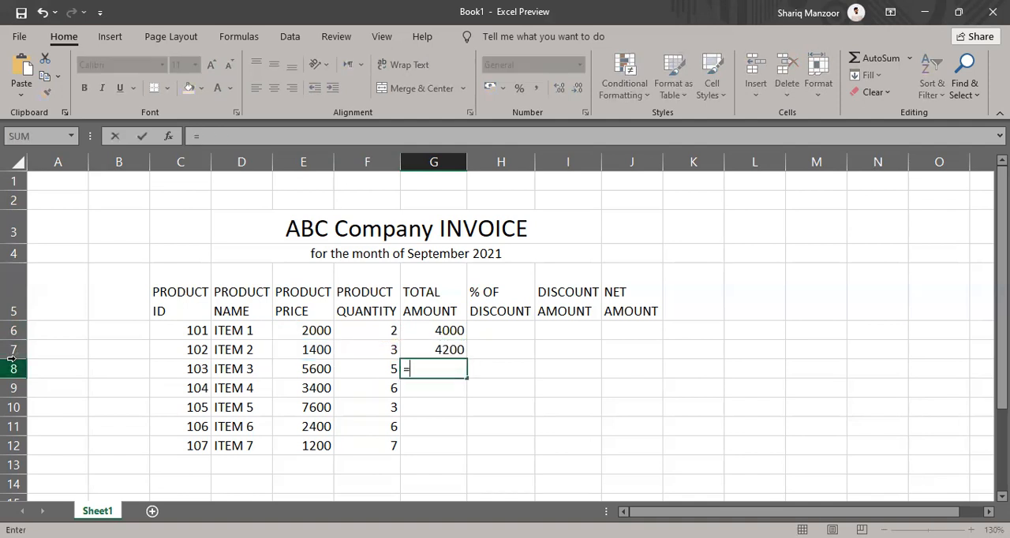
{"action": "left_click", "coordinate": [294, 369]}
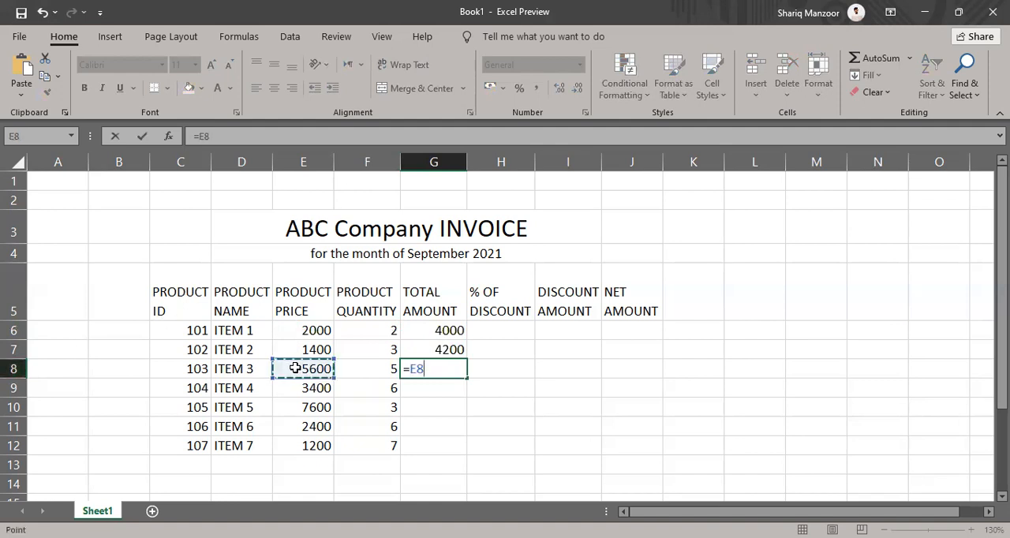
{"action": "type", "text": "*"}
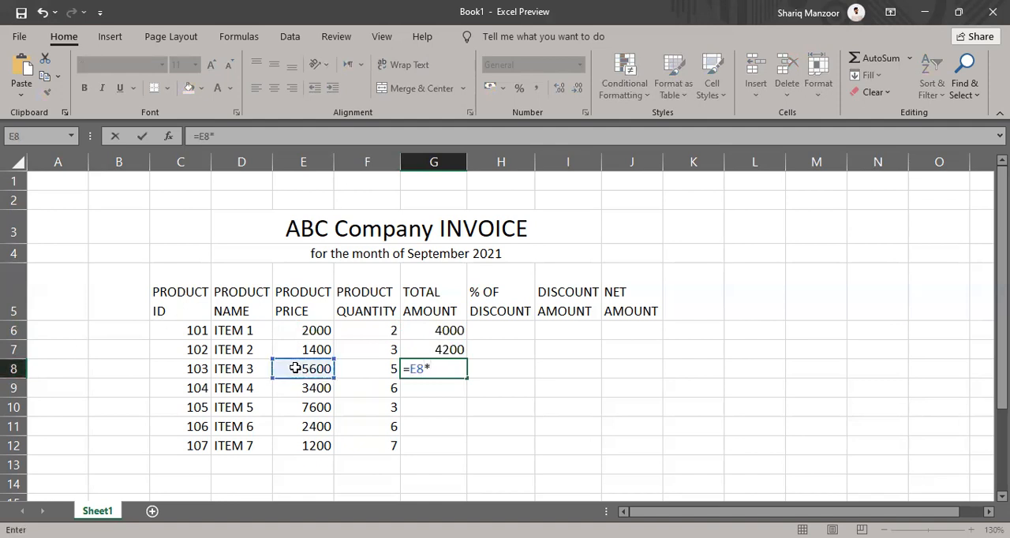
{"action": "left_click", "coordinate": [345, 367]}
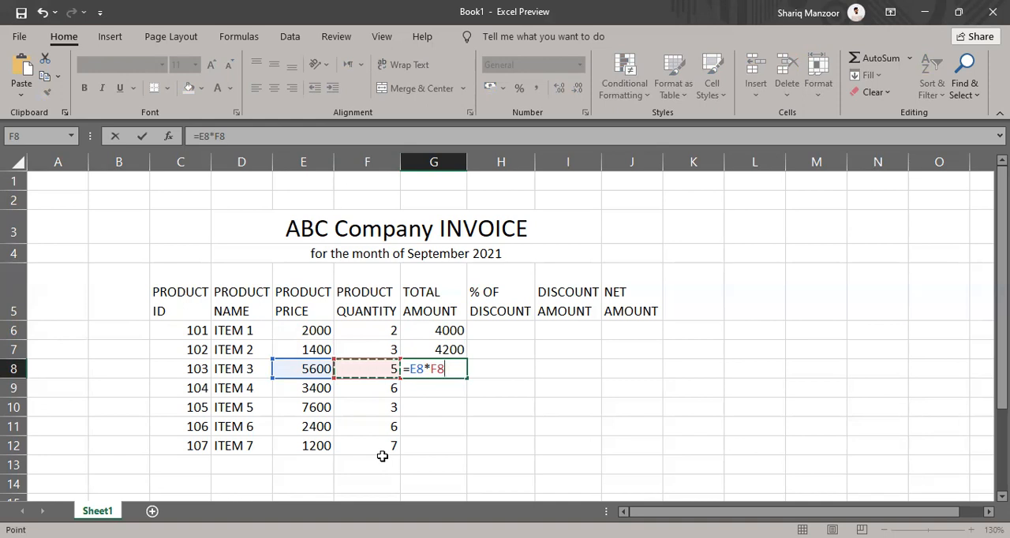
{"action": "key", "text": "Return"}
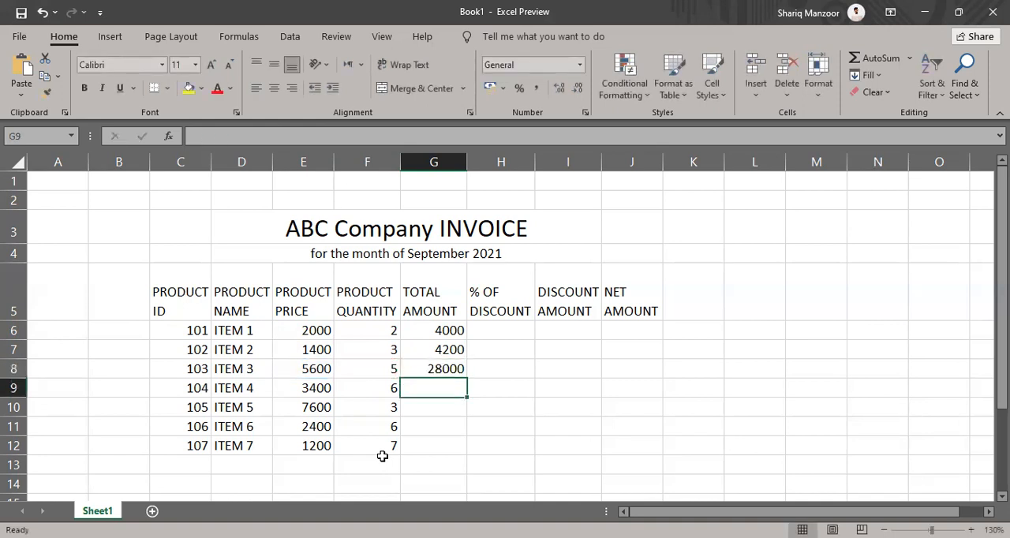
Calculate the total amount for ITEM 4 in cell G9 with the formula =E9*F9
{"action": "type", "text": "="}
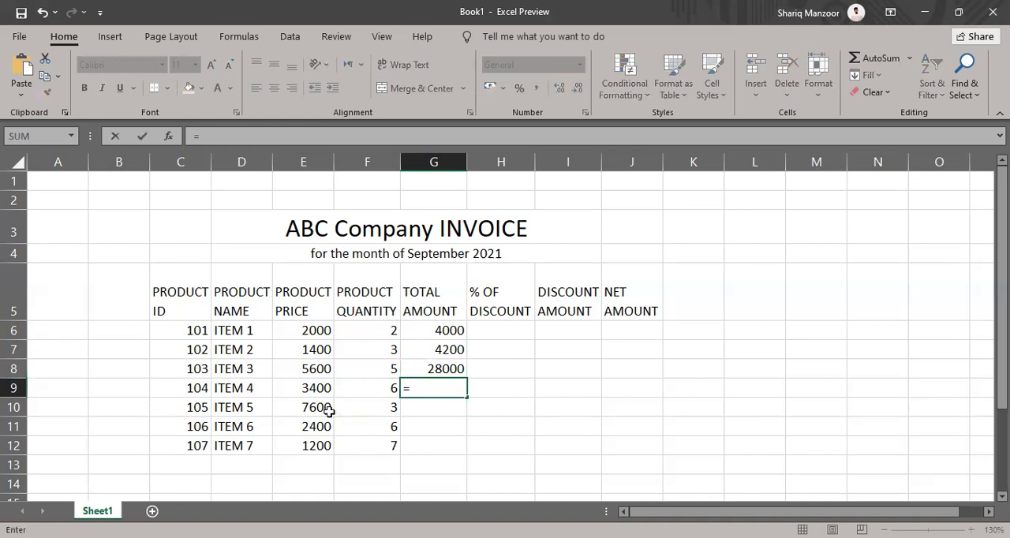
{"action": "left_click", "coordinate": [317, 388]}
{"action": "type", "text": "*"}
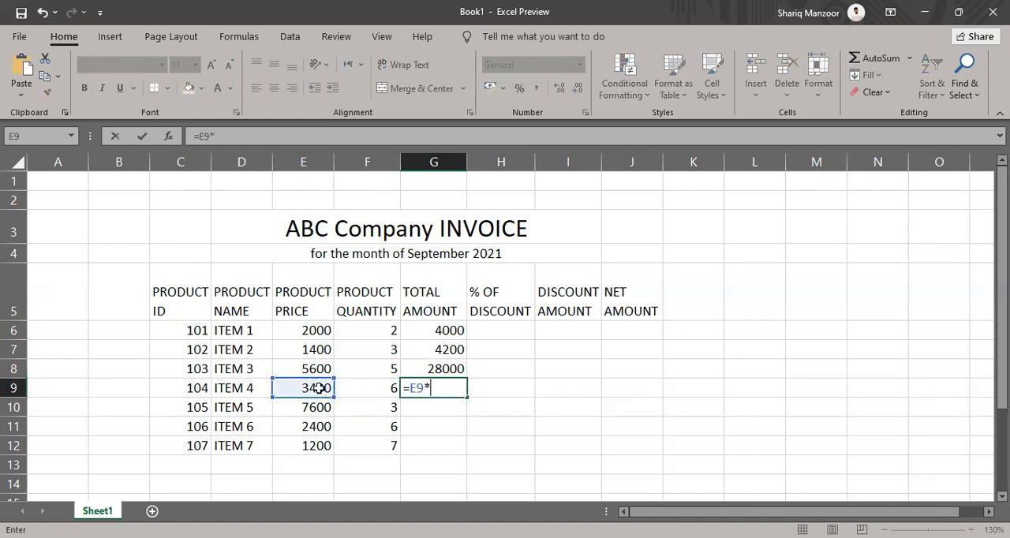
{"action": "left_click", "coordinate": [363, 388]}
{"action": "key", "text": "Return"}
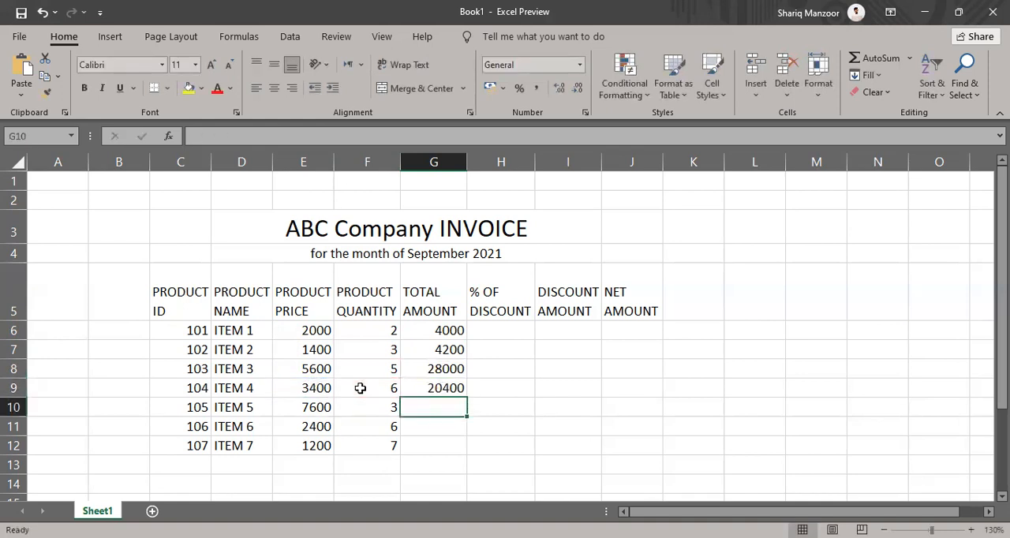
Calculate the total amount for ITEM 5 in cell G10 with the formula =E10*F10
{"action": "type", "text": "="}
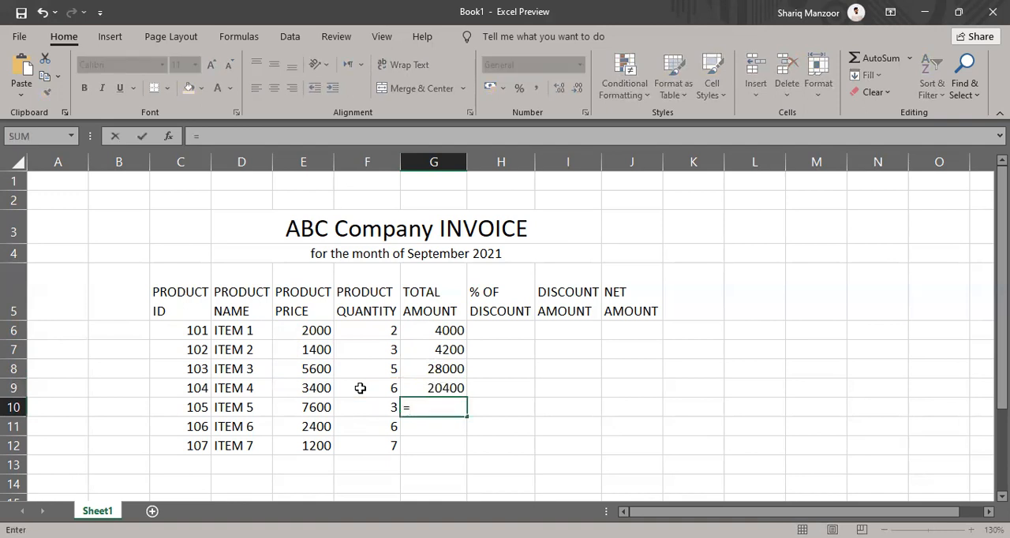
{"action": "left_click", "coordinate": [315, 409]}
{"action": "type", "text": "*"}
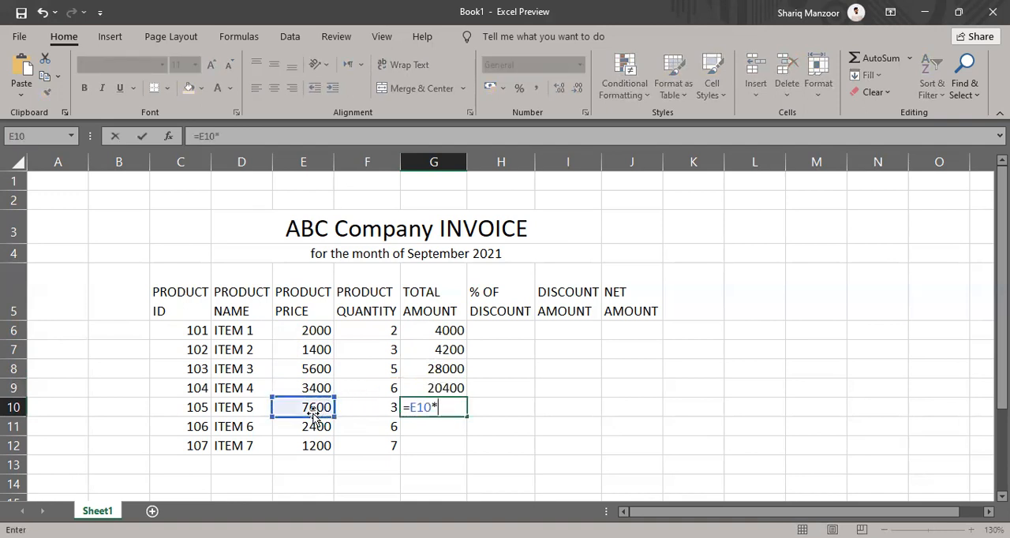
{"action": "left_click", "coordinate": [348, 411]}
{"action": "key", "text": "Return"}
Calculate the total amount for ITEM 6 in cell G11 with the formula =E11*F11
{"action": "type", "text": "="}
{"action": "left_click", "coordinate": [312, 426]}
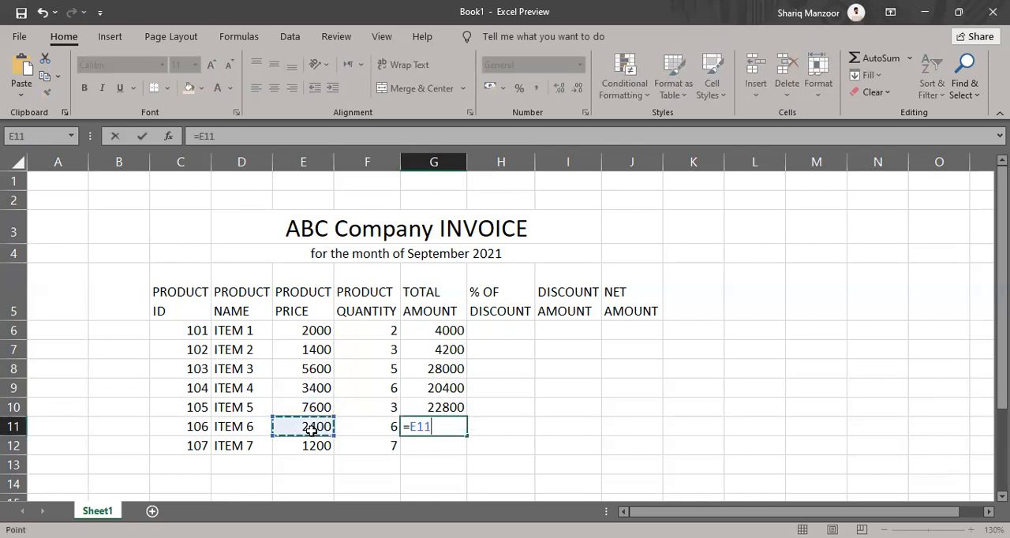
{"action": "type", "text": "*"}
{"action": "left_click", "coordinate": [367, 427]}
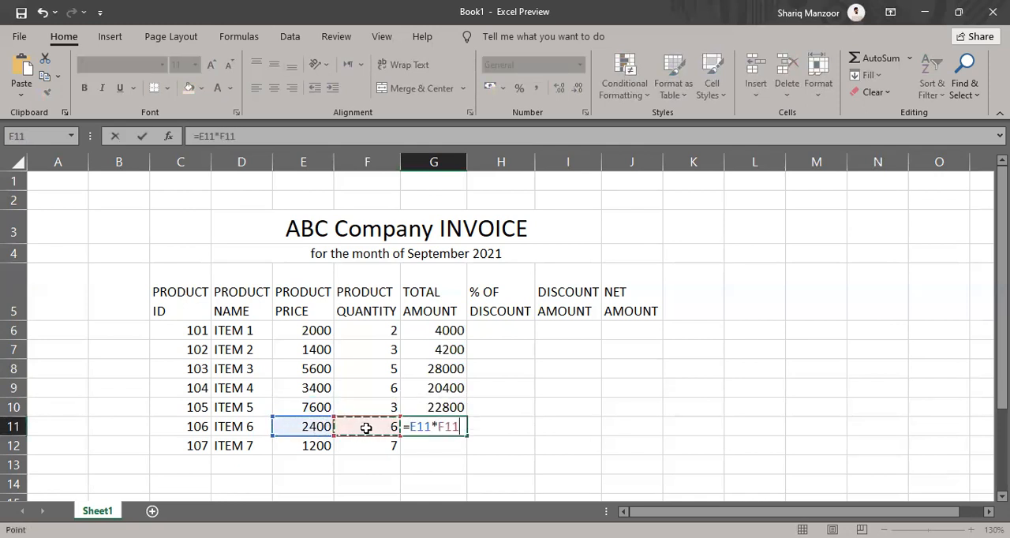
{"action": "key", "text": "Return"}
Calculate the total amount for ITEM 7 in cell G12 with the formula =E12*F12
{"action": "type", "text": "="}
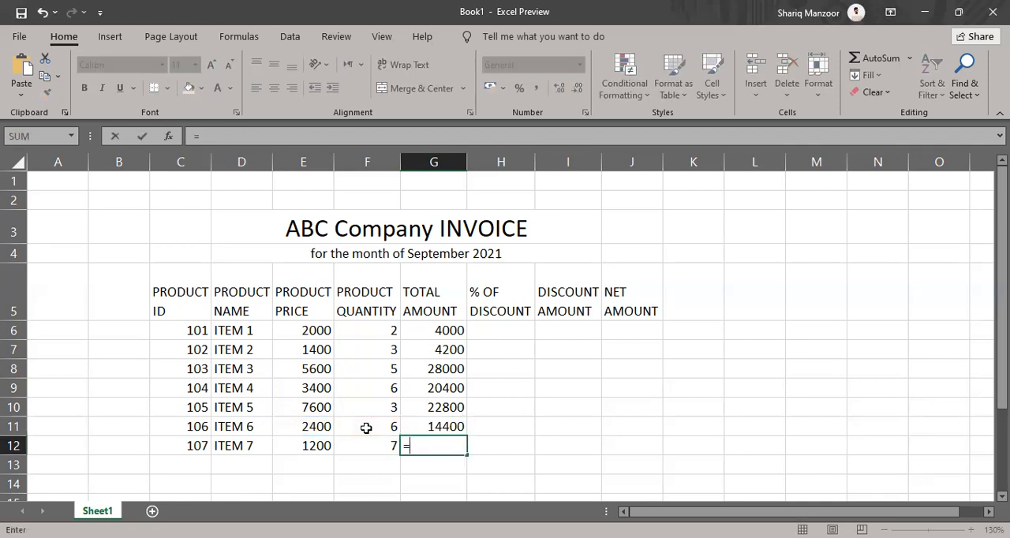
{"action": "left_click", "coordinate": [308, 446]}
{"action": "type", "text": "*"}
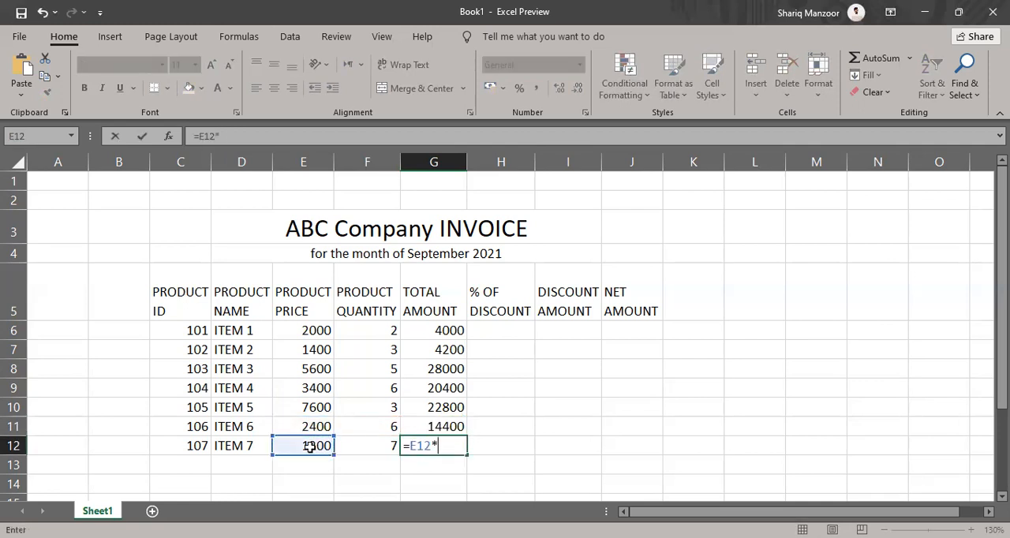
{"action": "left_click", "coordinate": [358, 448]}
{"action": "key", "text": "Return"}
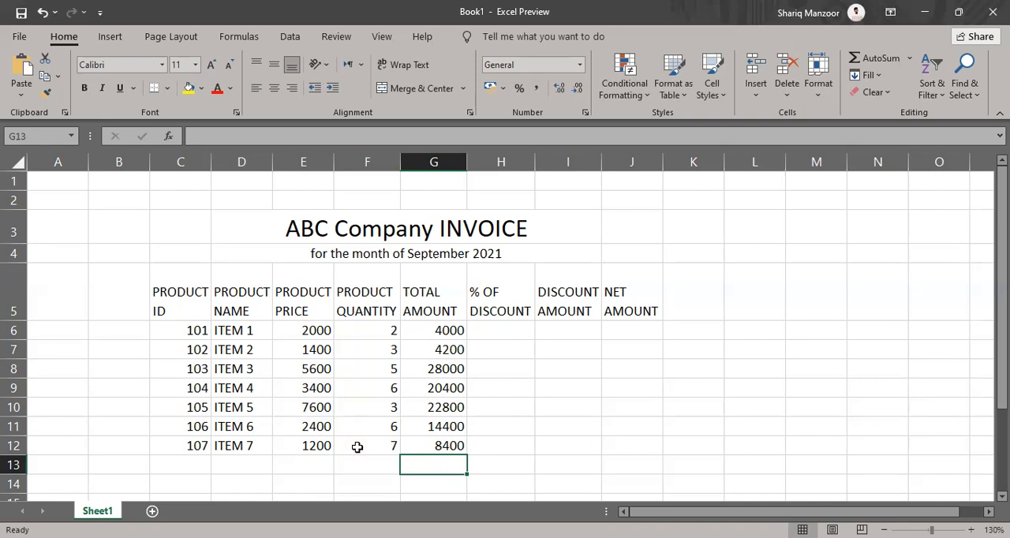
Change the product quantity of ITEM 1 in cell F6 to 4
{"action": "left_click", "coordinate": [371, 331]}
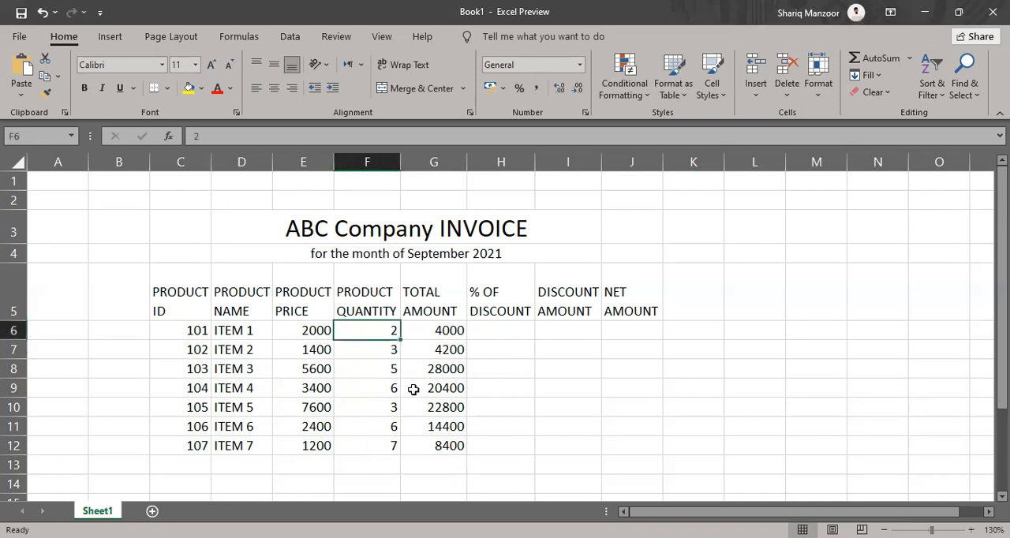
{"action": "type", "text": "4"}
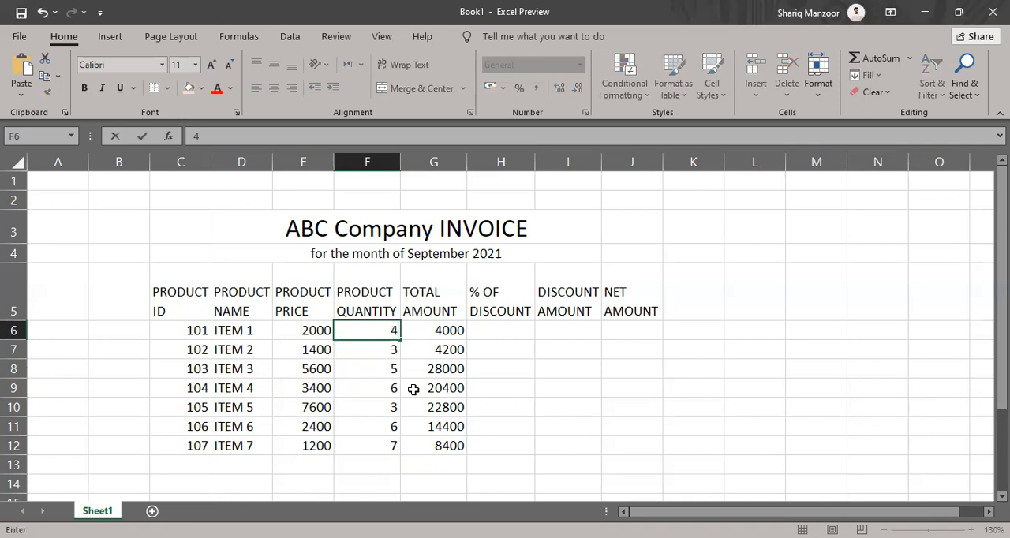
{"action": "key", "text": "Return"}
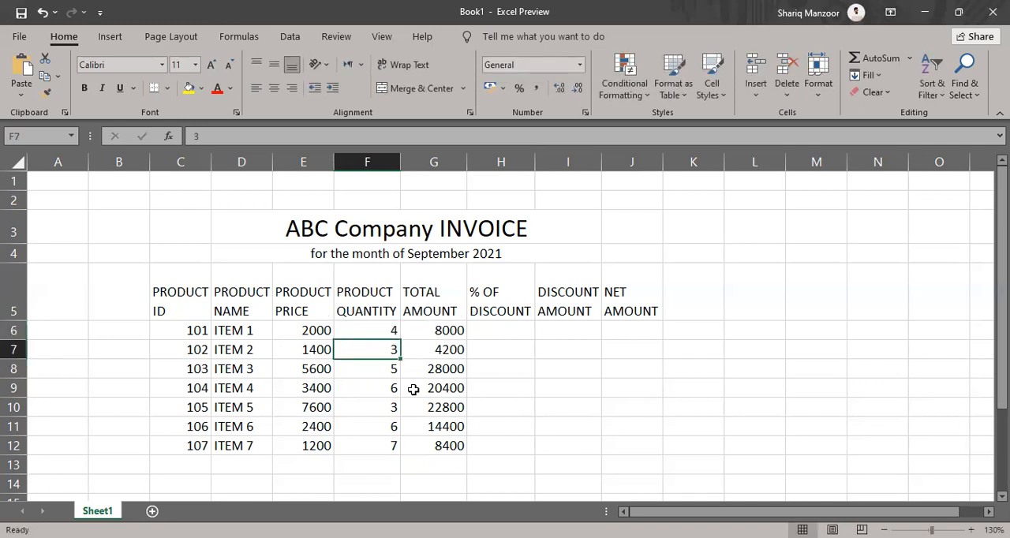
Change the product price of ITEM 1 in cell E6 to 2500
{"action": "key", "text": "Up"}
{"action": "key", "text": "Left"}
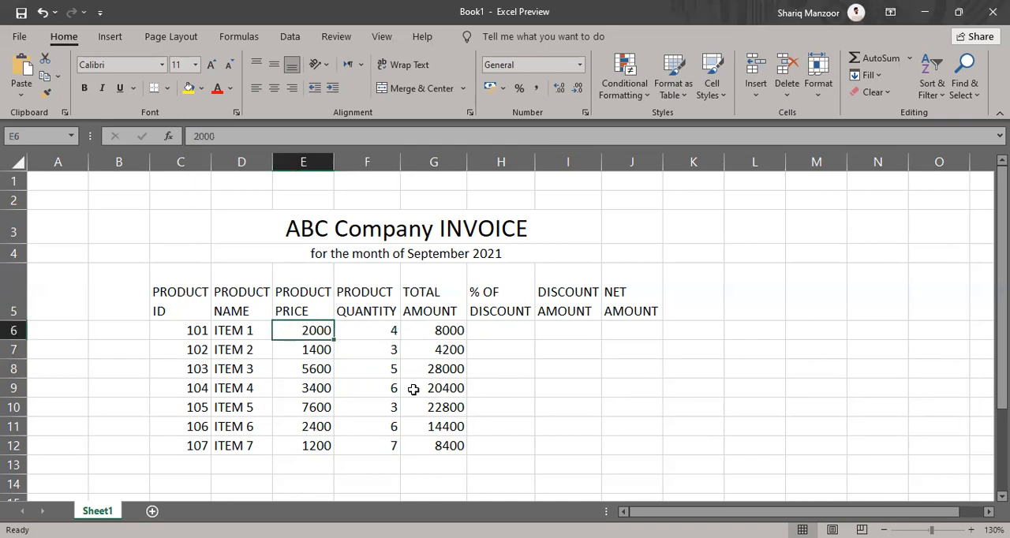
{"action": "type", "text": "255"}
{"action": "key", "text": "BackSpace"}
{"action": "type", "text": "00"}
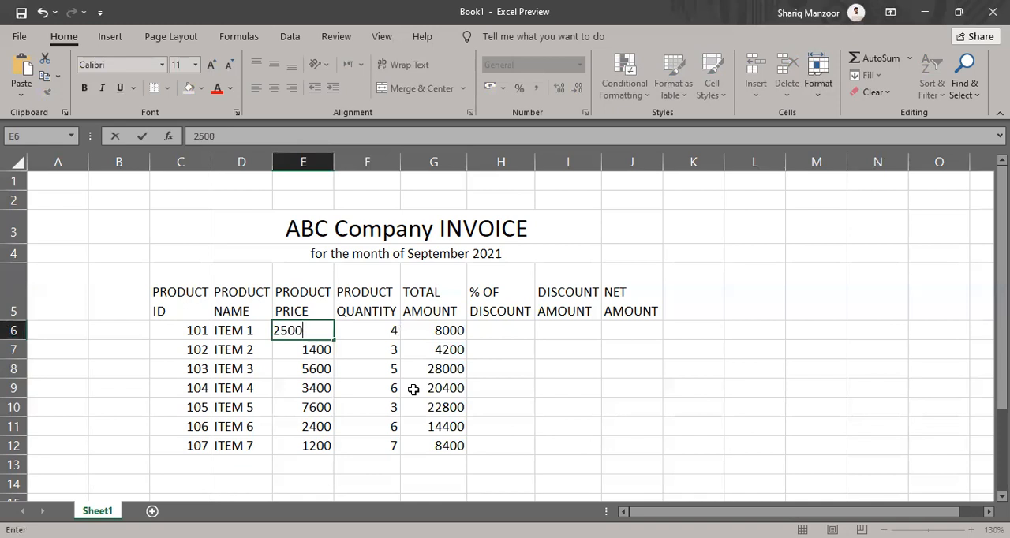
{"action": "key", "text": "Return"}
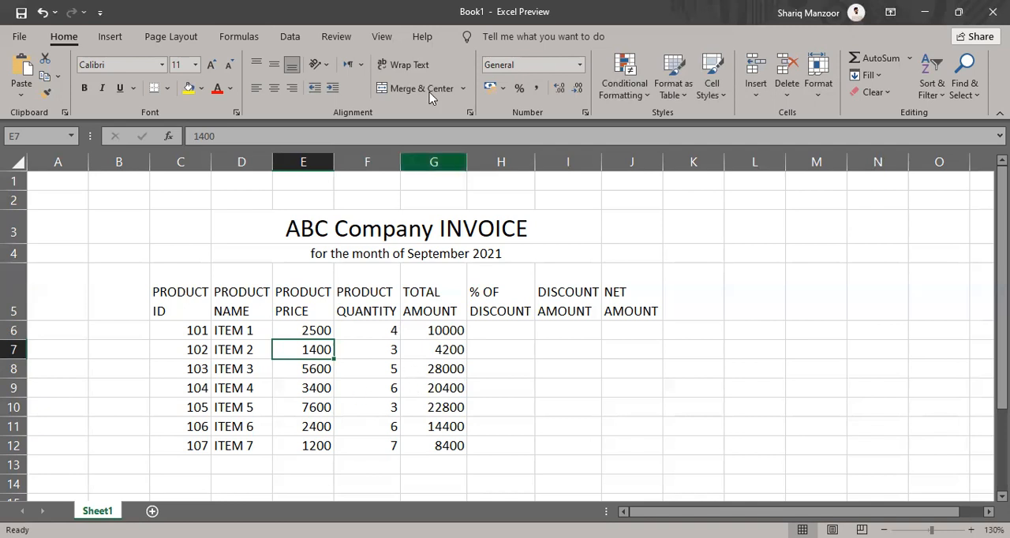
Enter the discount percentages 15%, 10% and 12% for ITEM 1 to ITEM 3 in cells H6 to H8
{"action": "key", "text": "alt+Tab"}
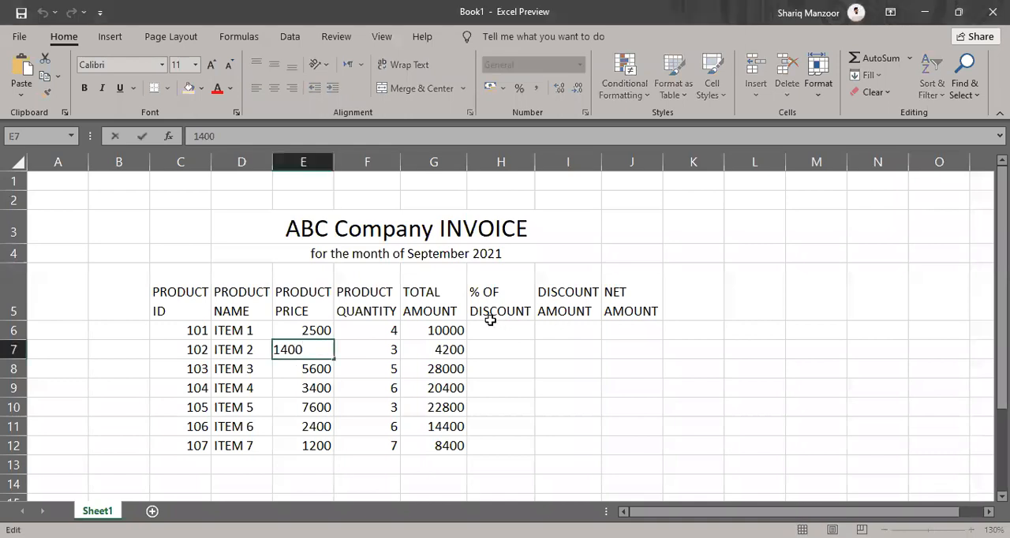
{"action": "left_click", "coordinate": [502, 329]}
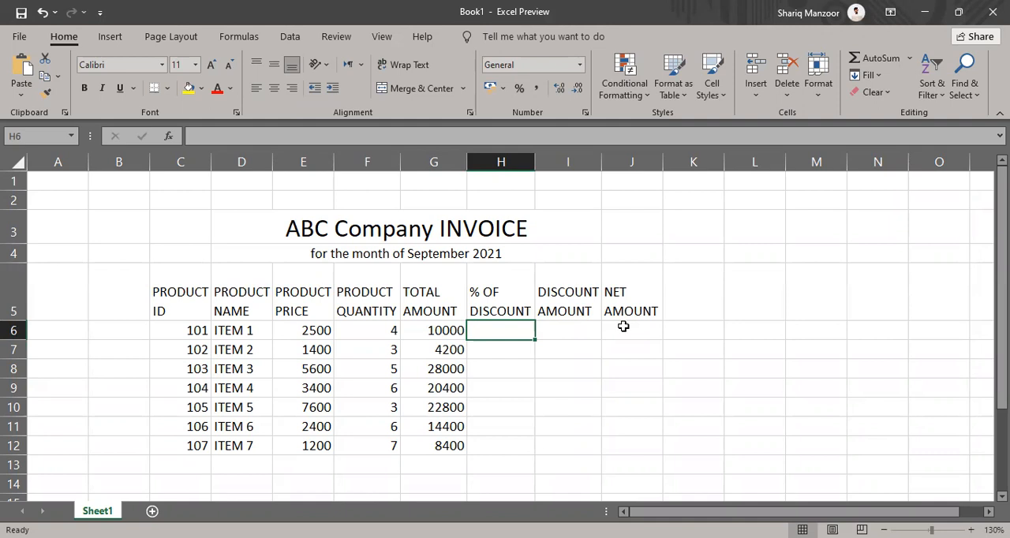
{"action": "type", "text": "15%"}
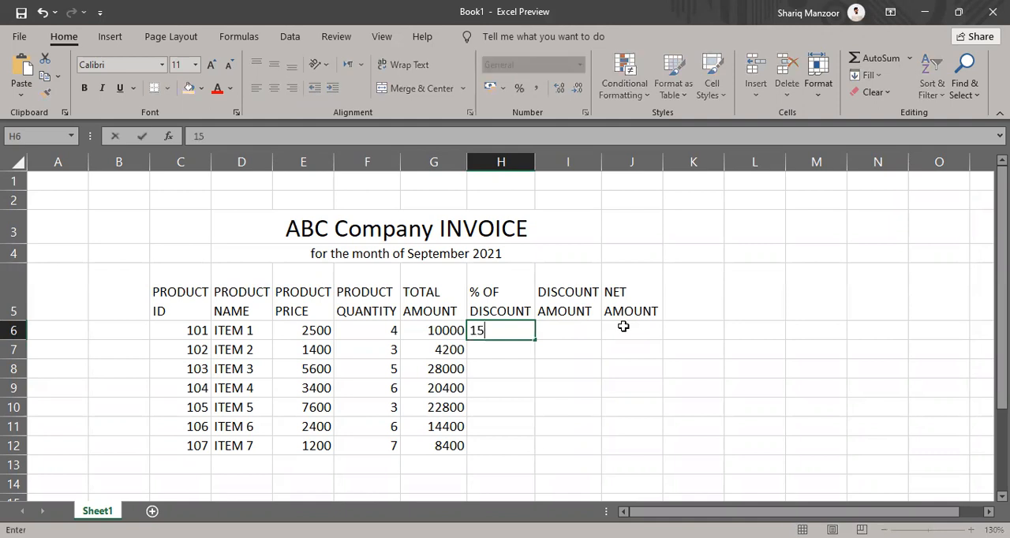
{"action": "key", "text": "Return"}
{"action": "type", "text": "10"}
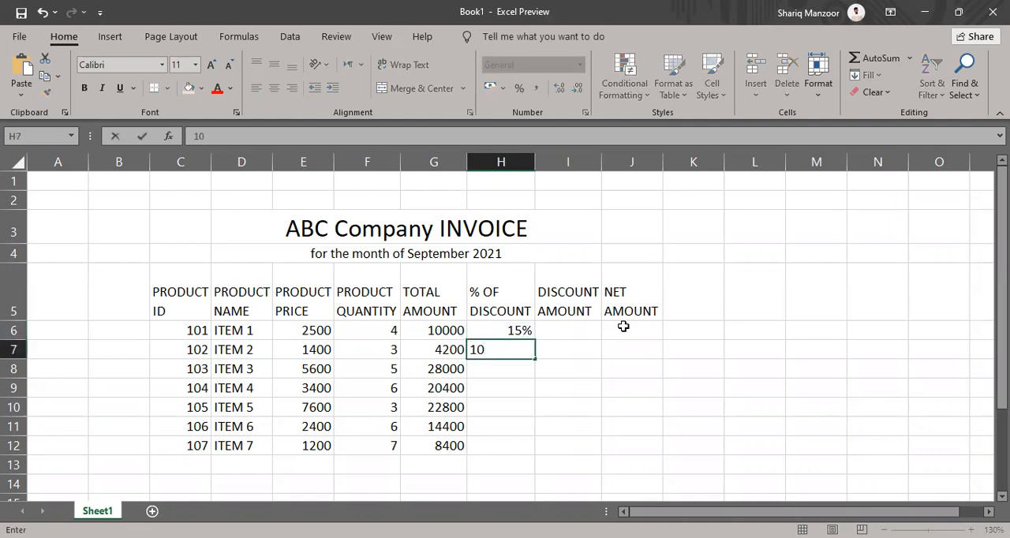
{"action": "type", "text": "%"}
{"action": "key", "text": "Return"}
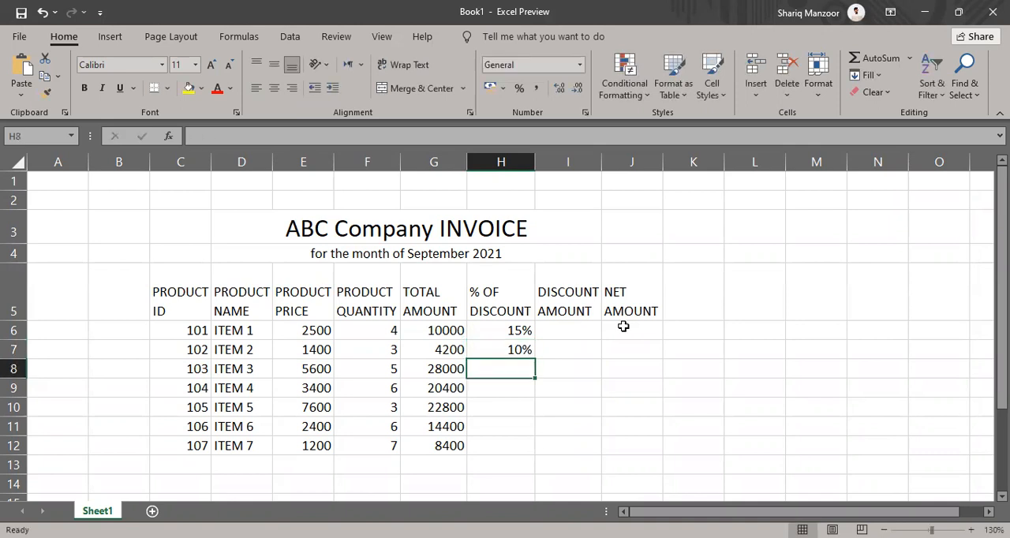
{"action": "type", "text": "12%"}
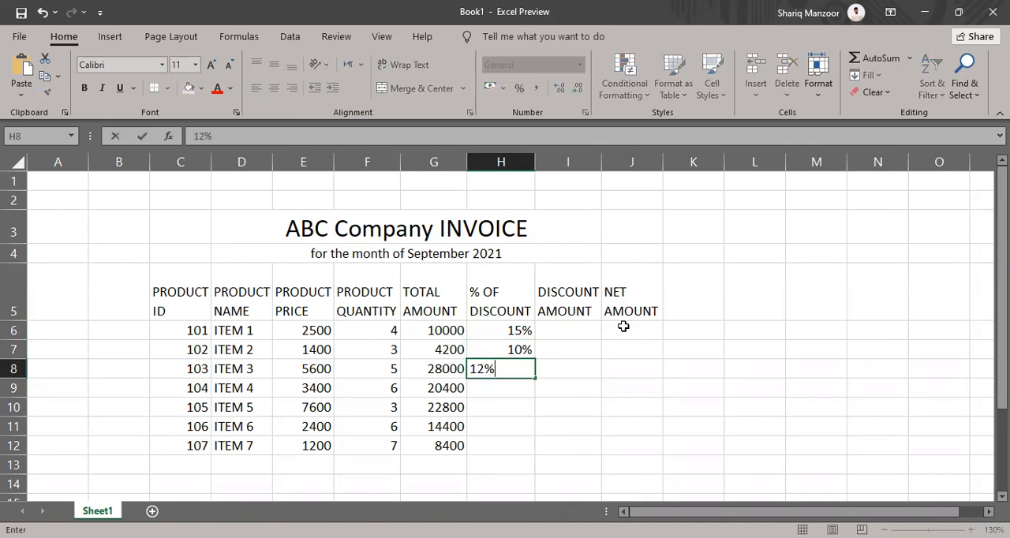
{"action": "key", "text": "Return"}
Enter the discount percentages 10%, 17%, 20% and 22% for ITEM 4 to ITEM 7 in cells H9 to H12
{"action": "type", "text": "10%"}
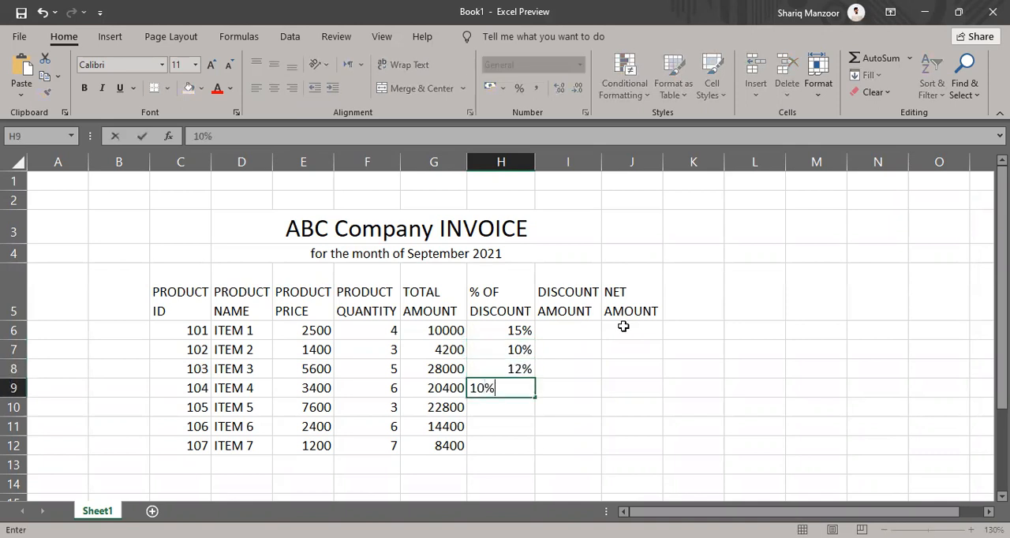
{"action": "key", "text": "Return"}
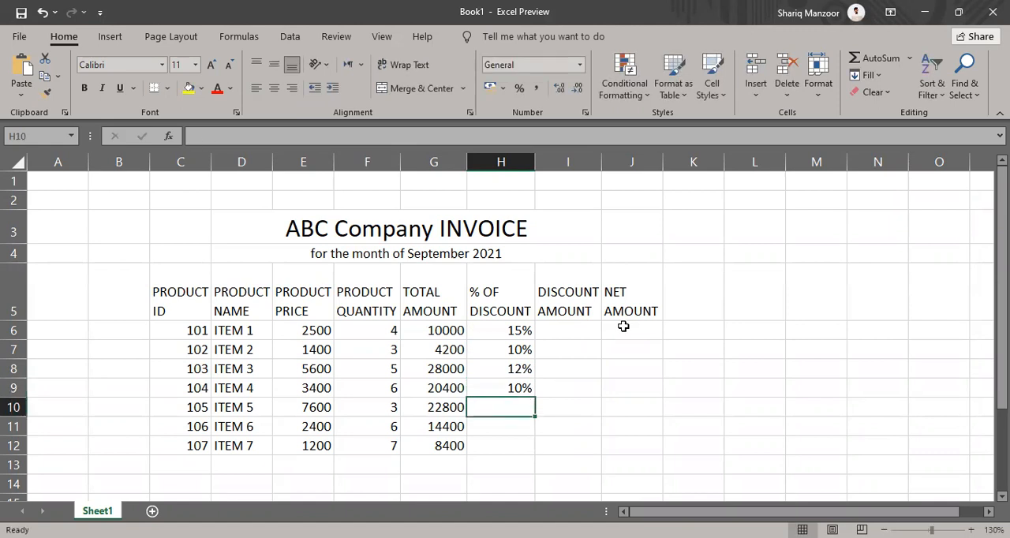
{"action": "type", "text": "17%"}
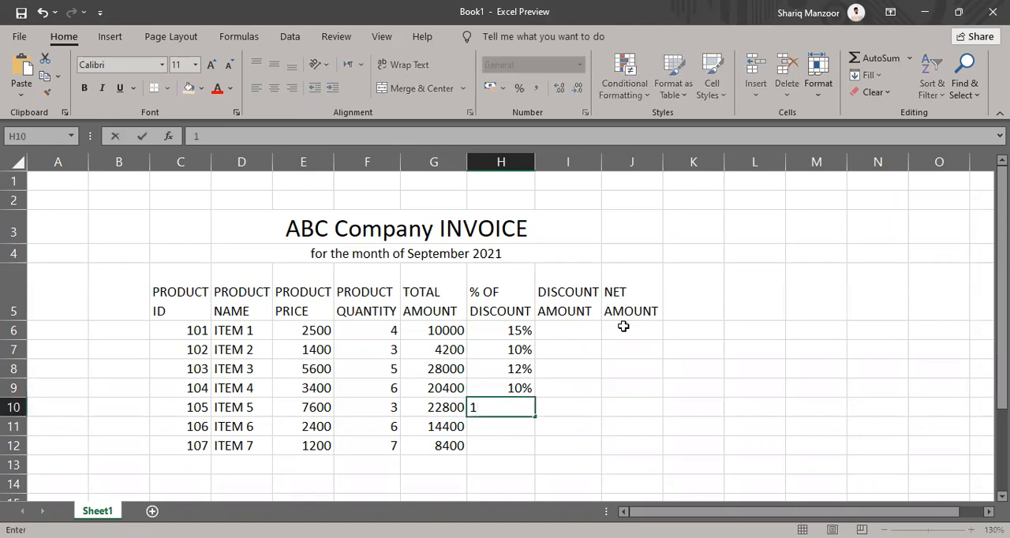
{"action": "key", "text": "Return"}
{"action": "type", "text": "20%"}
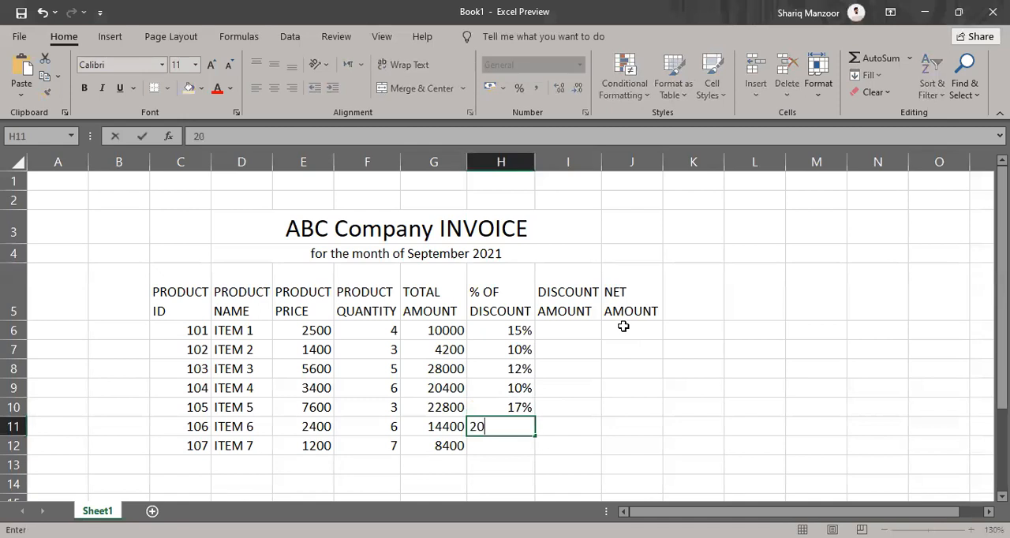
{"action": "key", "text": "Return"}
{"action": "type", "text": "22%"}
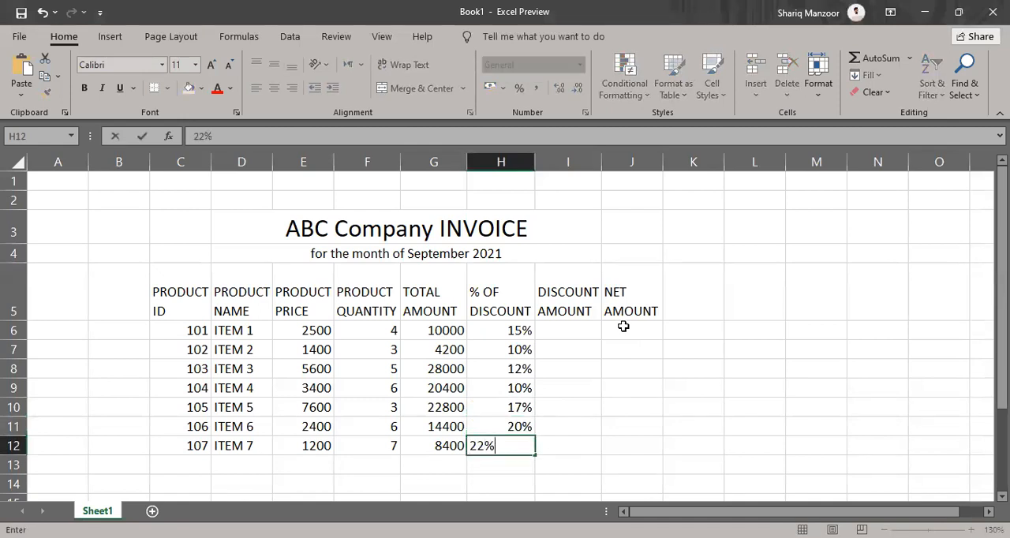
{"action": "key", "text": "Return"}
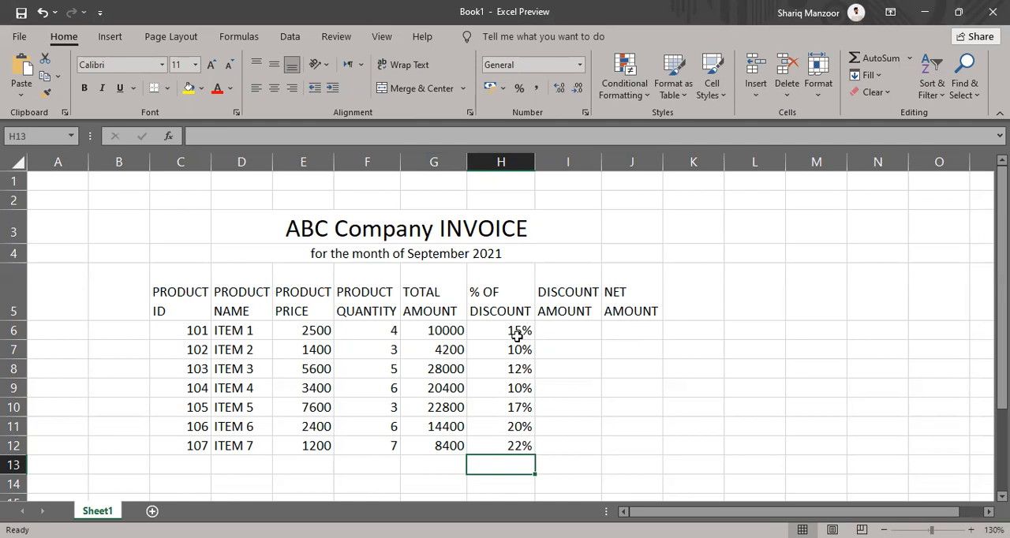
{"action": "left_click", "coordinate": [558, 329]}
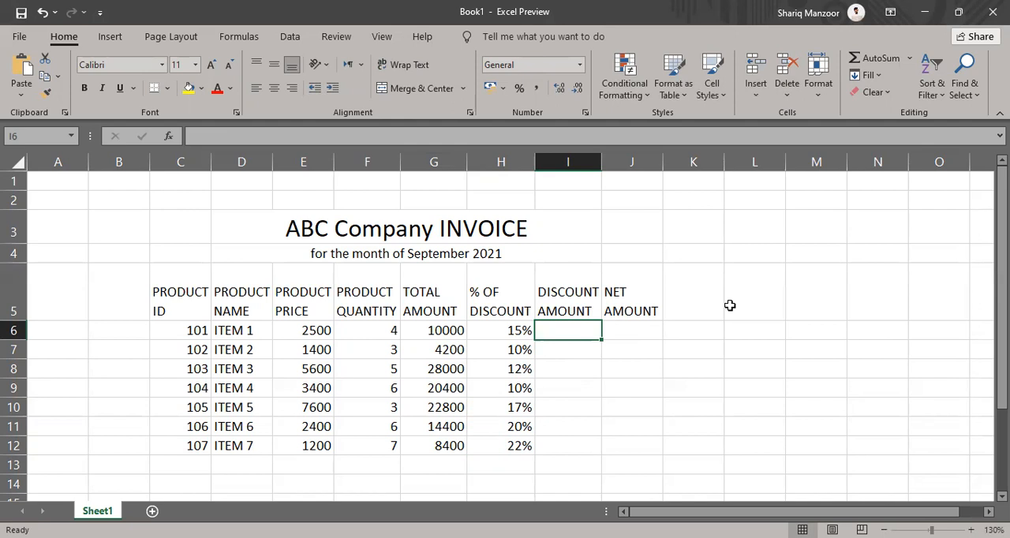
{"action": "left_click", "coordinate": [500, 331]}
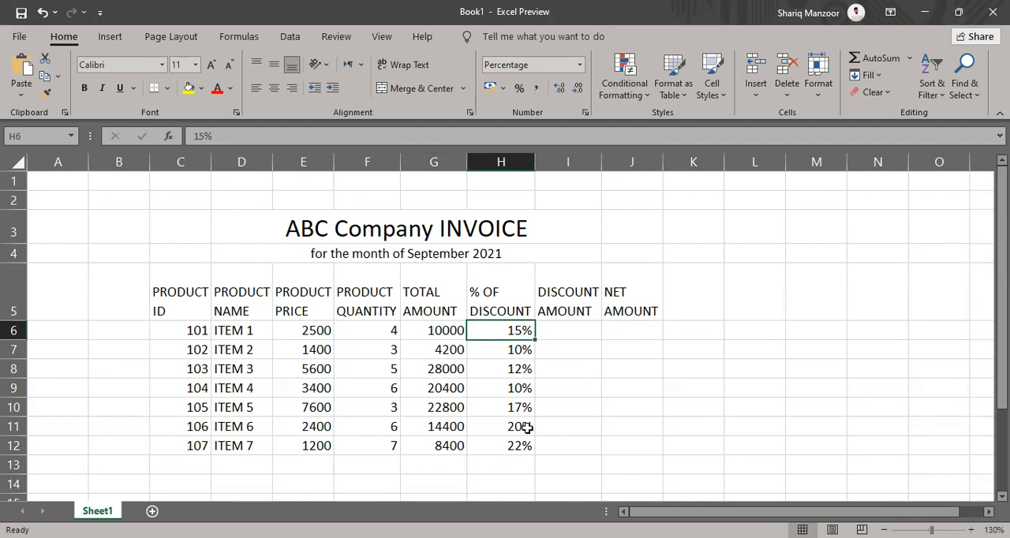
Review the total amount formula, product quantity and discount percentage of ITEM 1 in row 6
{"action": "left_click", "coordinate": [429, 329]}
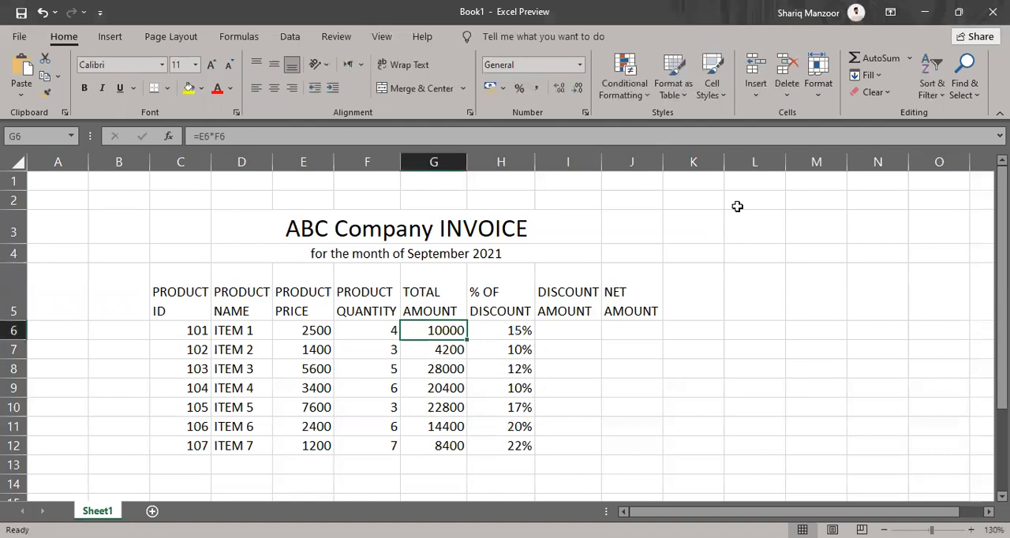
{"action": "key", "text": "Left"}
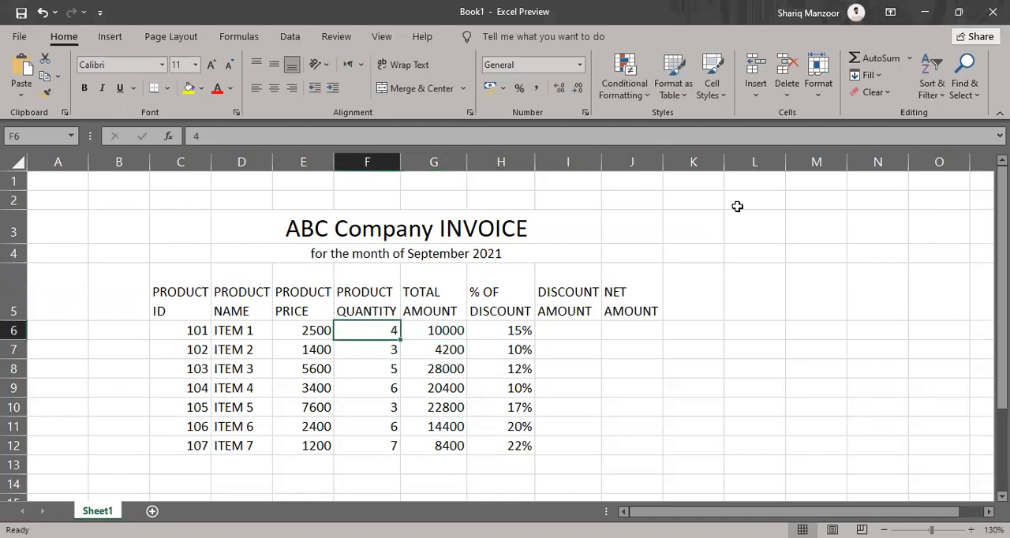
{"action": "key", "text": "Right"}
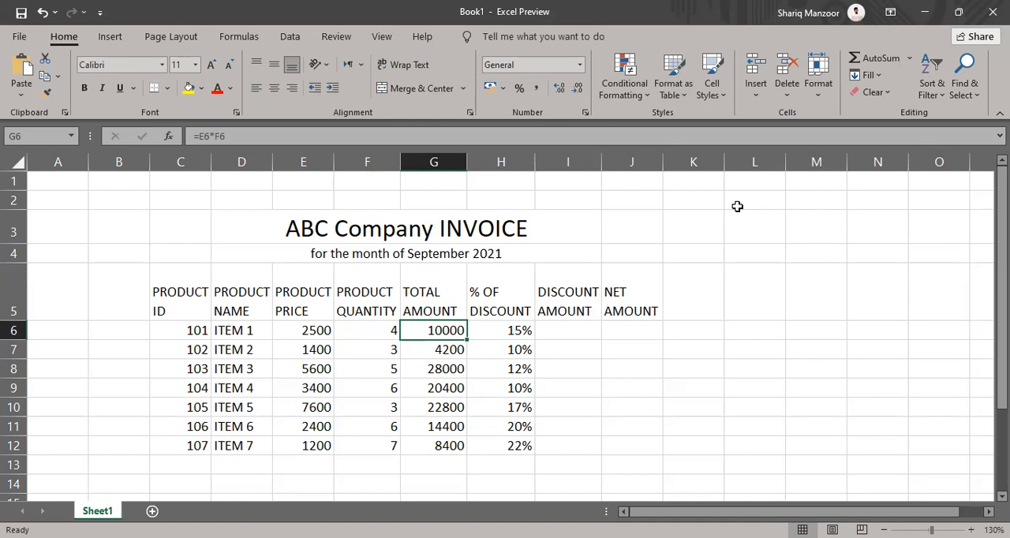
{"action": "left_click", "coordinate": [562, 326]}
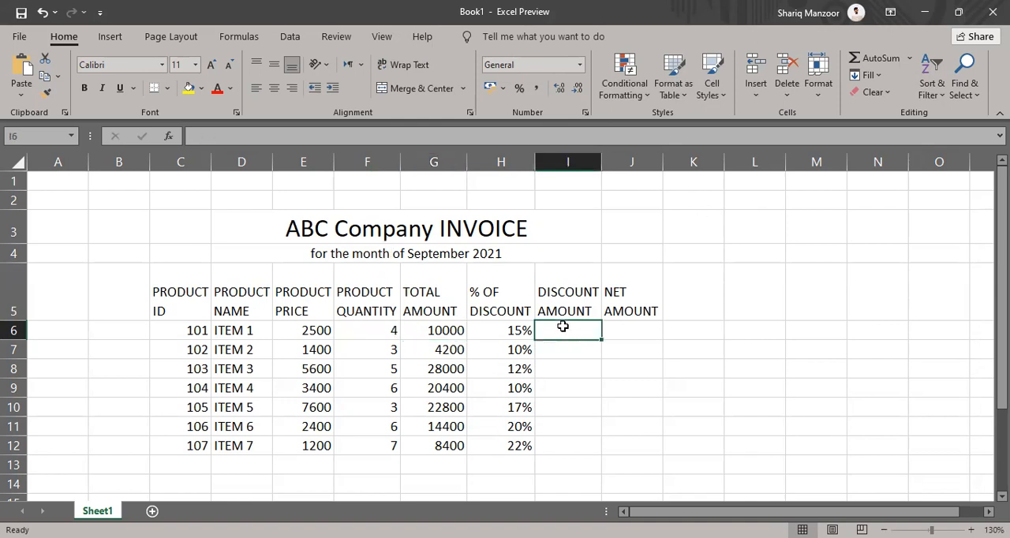
{"action": "left_click", "coordinate": [441, 328]}
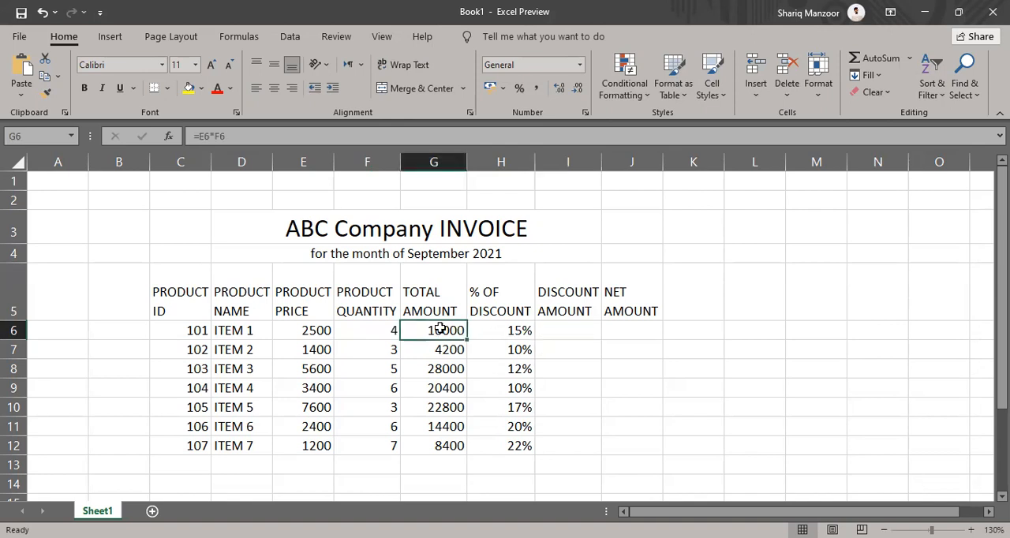
{"action": "left_click", "coordinate": [509, 331]}
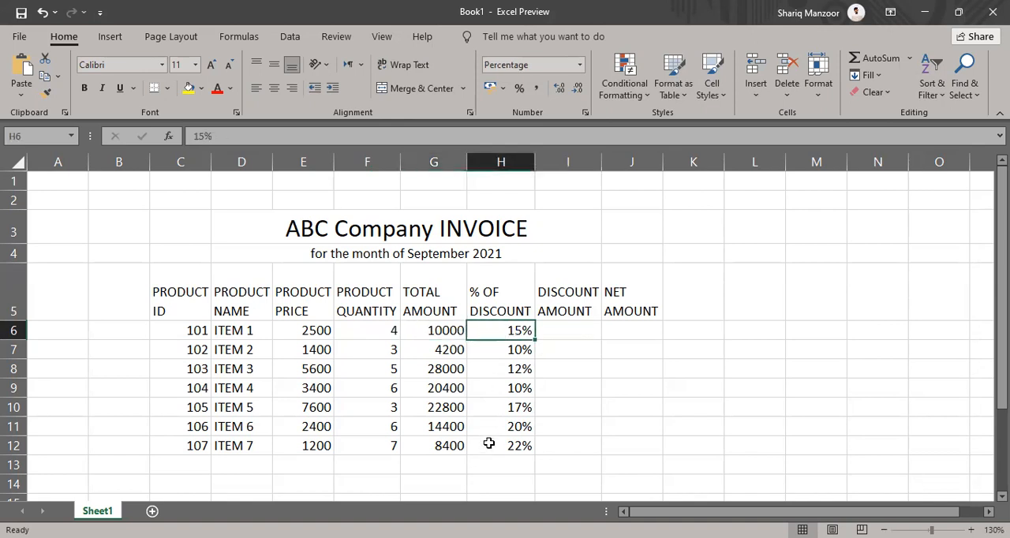
{"action": "left_click", "coordinate": [586, 315]}
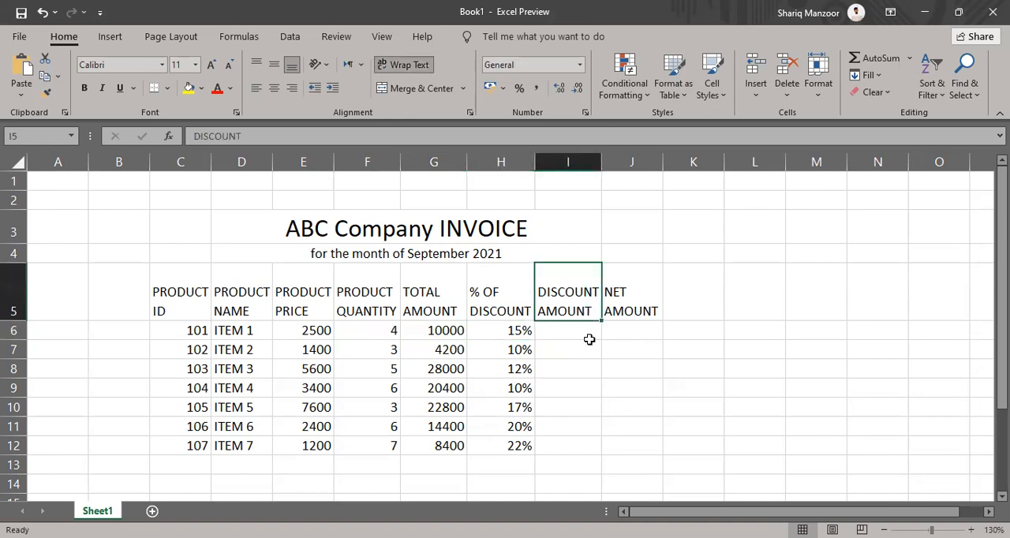
Enter the formula =E6*F6*H6 in cell I6 to calculate the discount amount of ITEM 1
{"action": "left_click", "coordinate": [580, 325]}
{"action": "type", "text": "="}
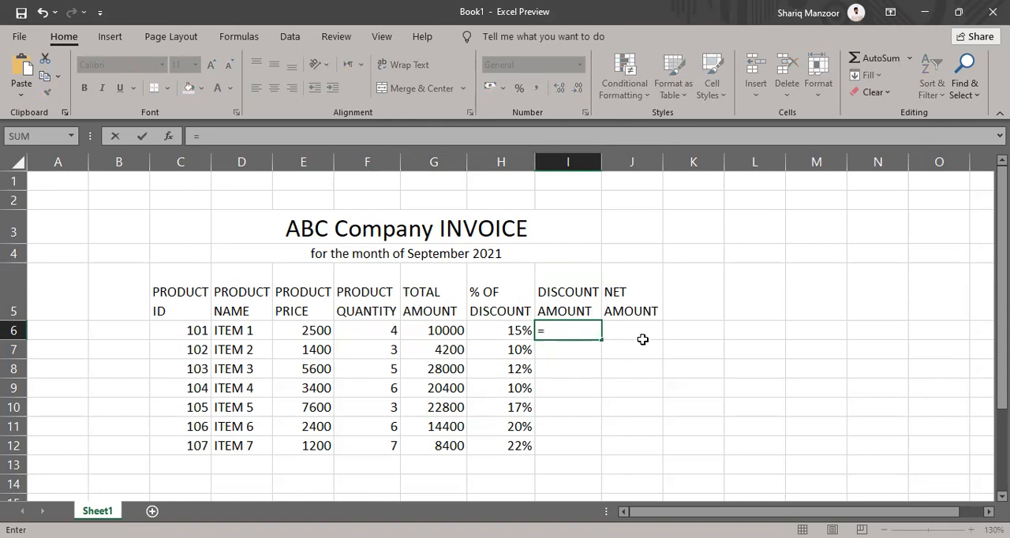
{"action": "left_click", "coordinate": [300, 330]}
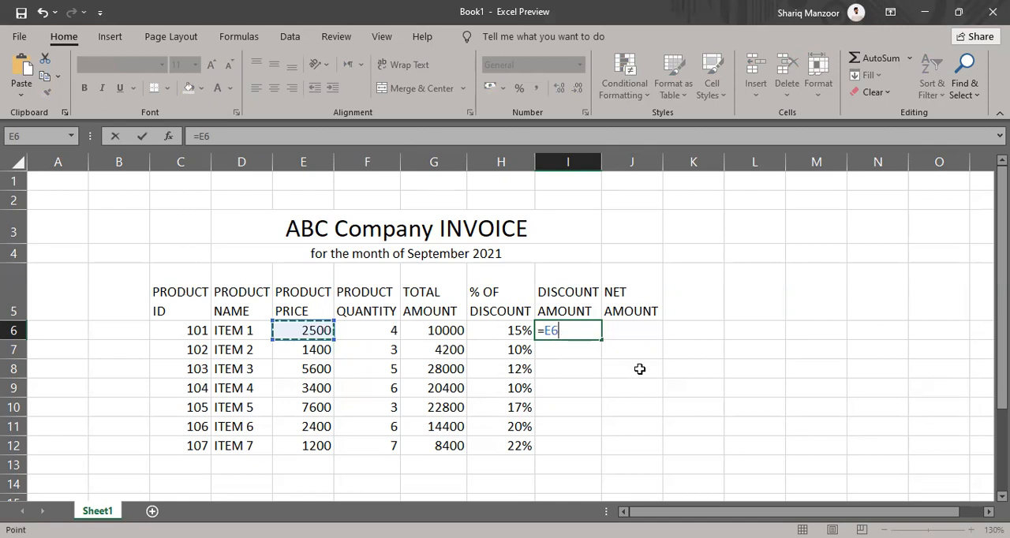
{"action": "type", "text": "*"}
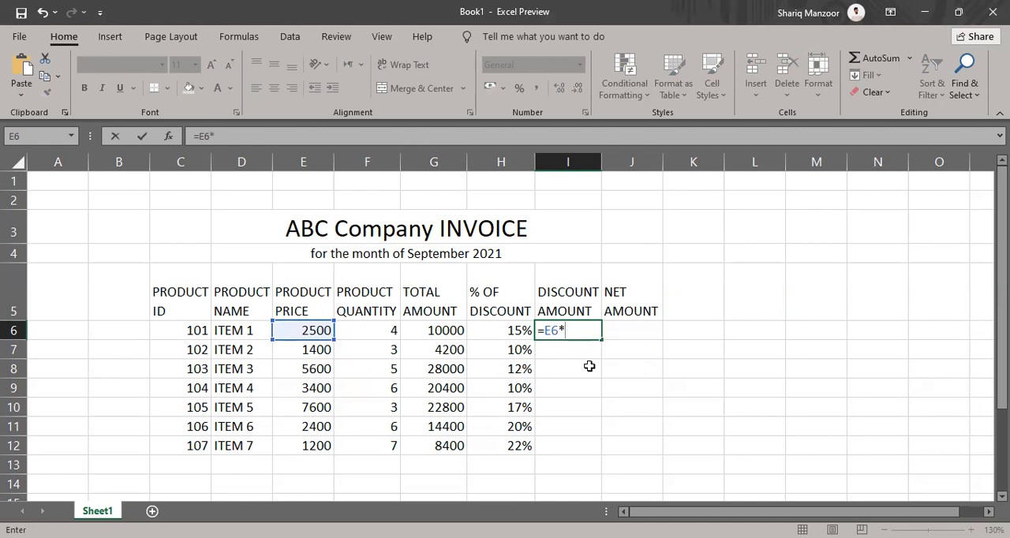
{"action": "left_click", "coordinate": [360, 330]}
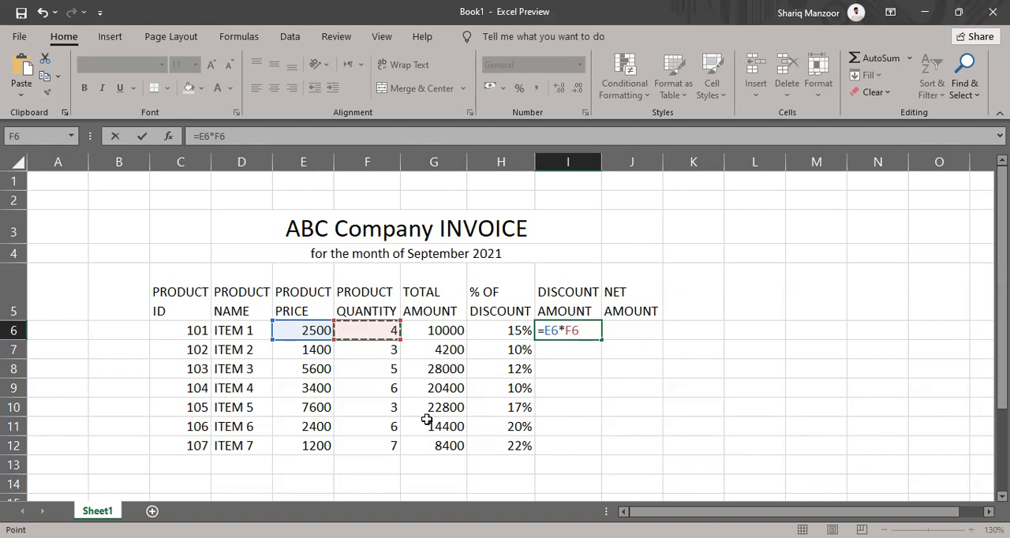
{"action": "type", "text": "*"}
{"action": "left_click", "coordinate": [506, 328]}
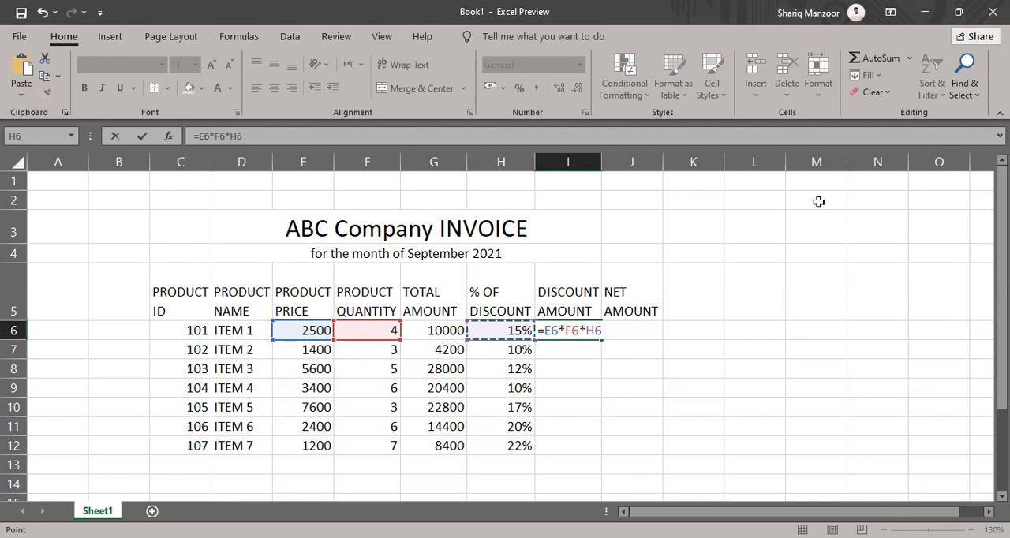
{"action": "key", "text": "Return"}
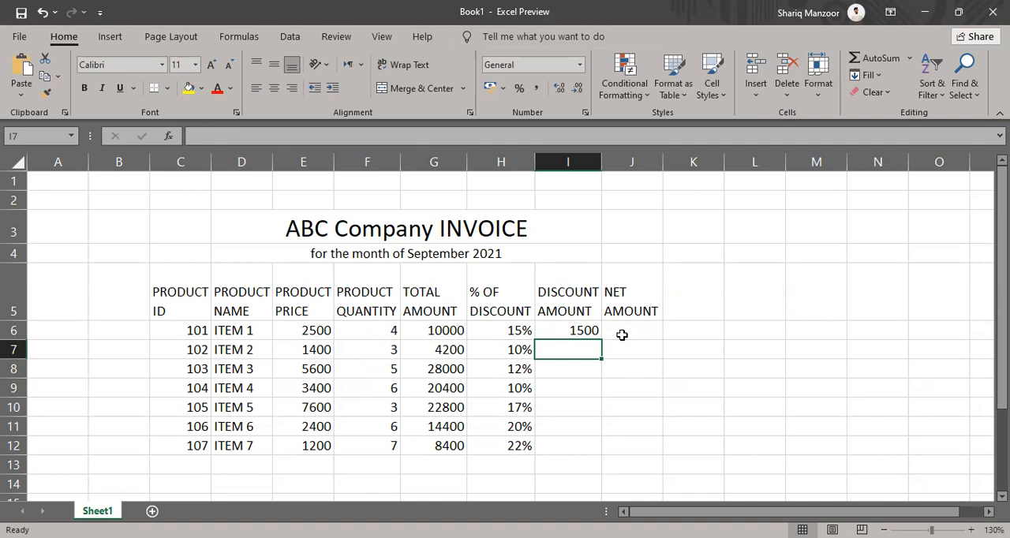
Enter the formula =E7*F7*H7 in cell I7 to calculate the discount amount of ITEM 2
{"action": "type", "text": "="}
{"action": "left_click", "coordinate": [308, 351]}
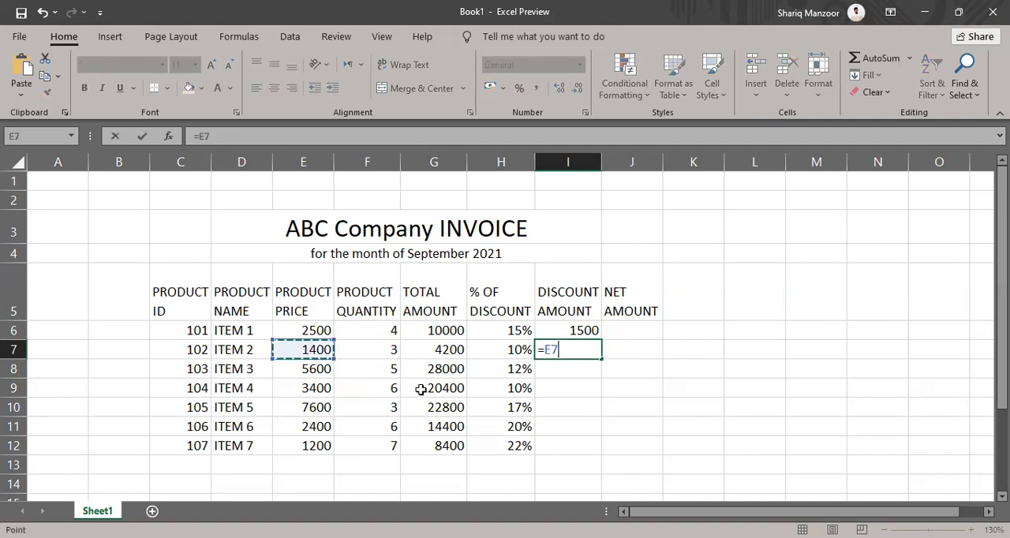
{"action": "type", "text": "*"}
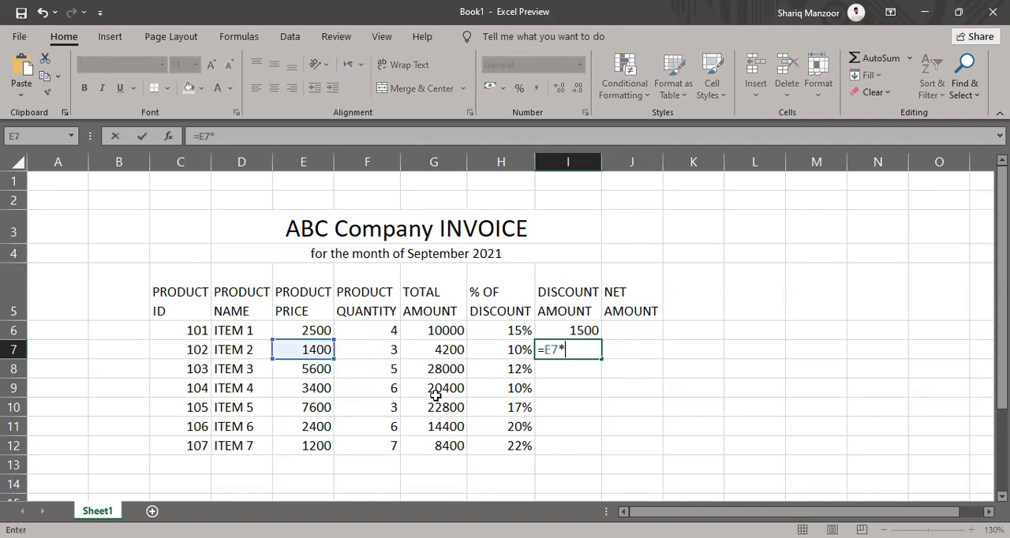
{"action": "left_click", "coordinate": [367, 350]}
{"action": "type", "text": "*"}
{"action": "left_click", "coordinate": [494, 349]}
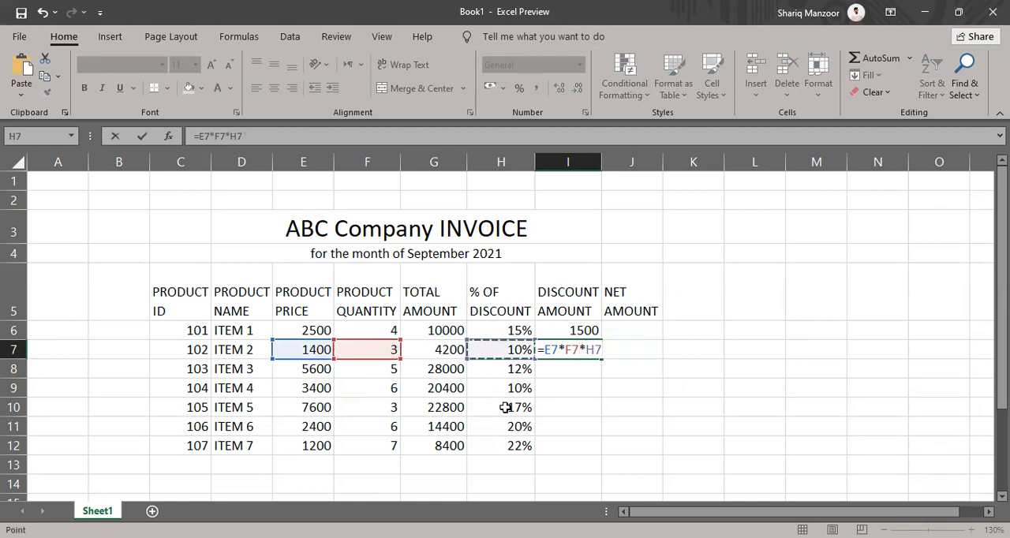
{"action": "key", "text": "Return"}
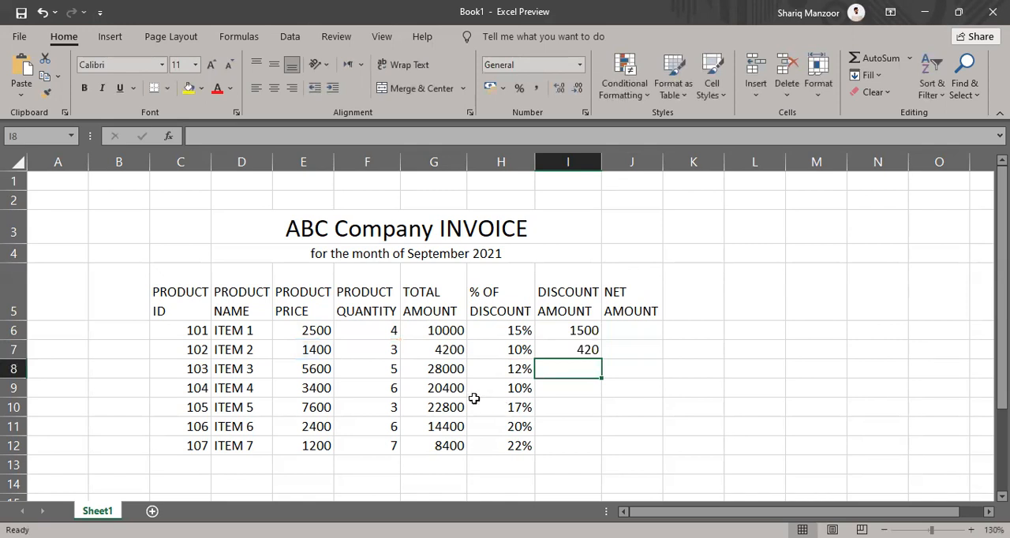
Enter the formula =E8*F8*H8 in cell I8 to calculate the discount amount of ITEM 3
{"action": "left_click", "coordinate": [428, 354]}
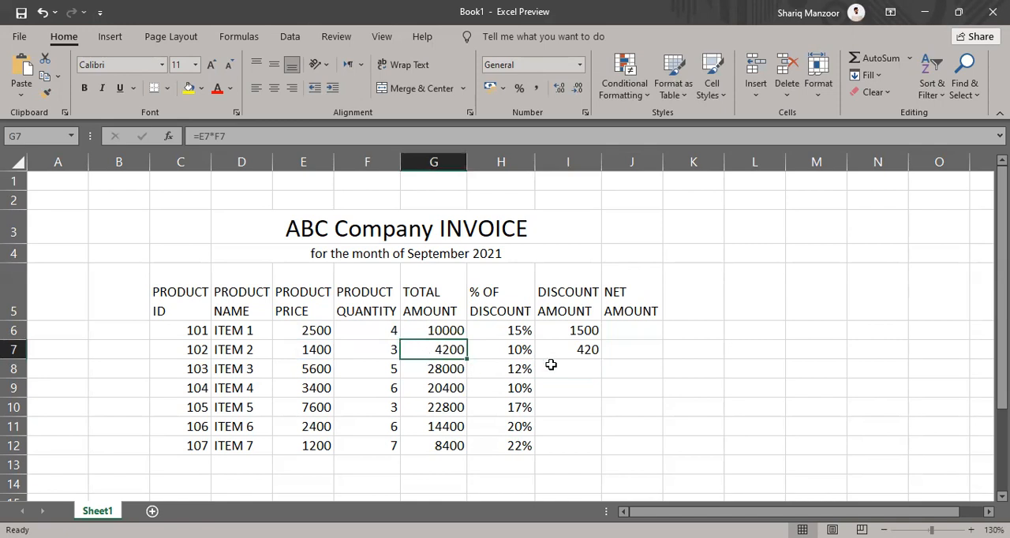
{"action": "left_click", "coordinate": [576, 352]}
{"action": "left_click", "coordinate": [576, 368]}
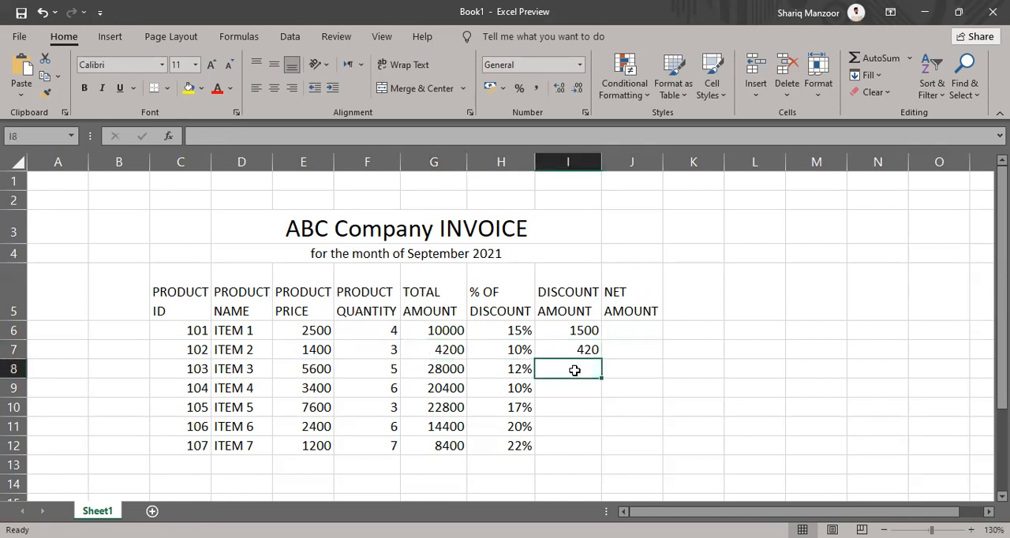
{"action": "type", "text": "="}
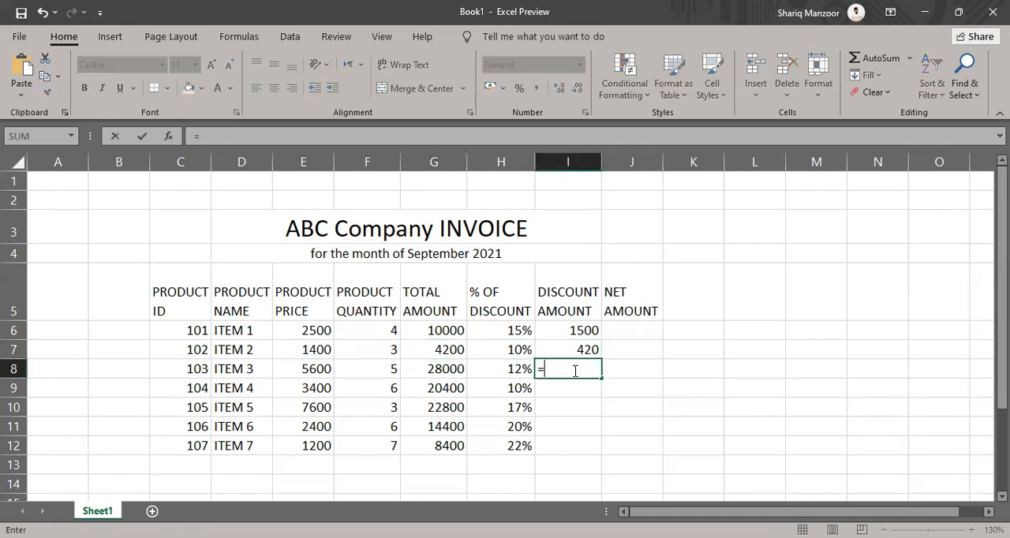
{"action": "left_click", "coordinate": [310, 371]}
{"action": "type", "text": "*"}
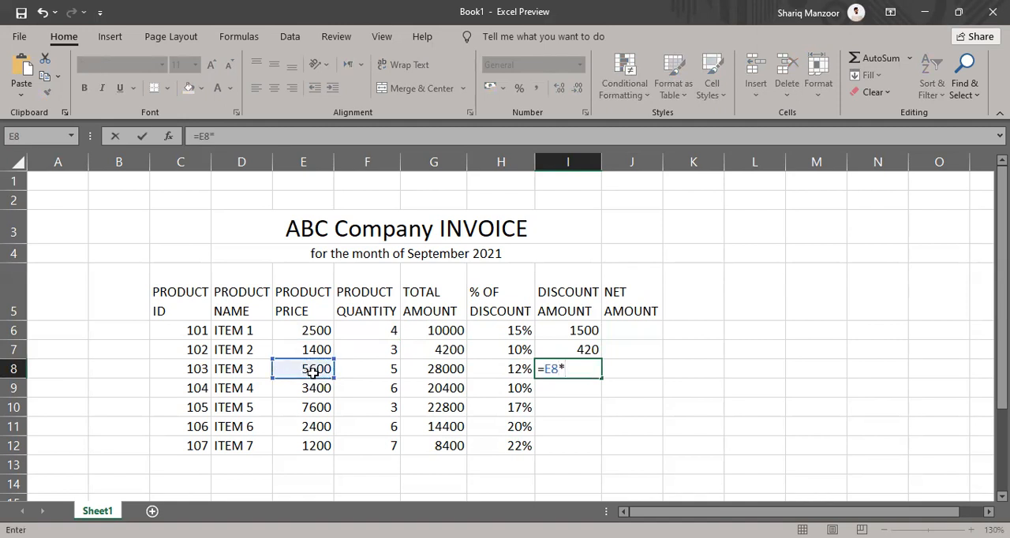
{"action": "left_click", "coordinate": [352, 377]}
{"action": "type", "text": "*"}
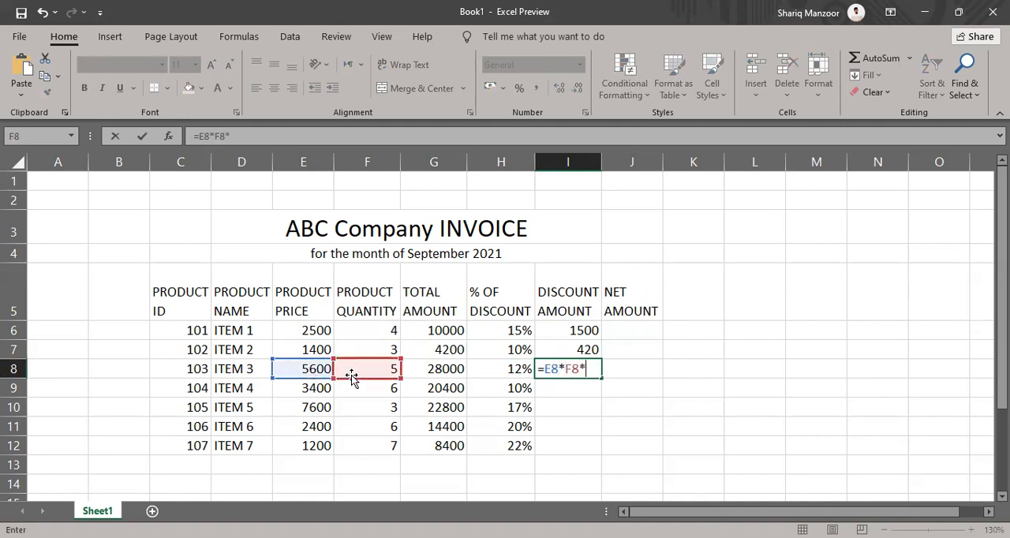
{"action": "left_click", "coordinate": [489, 367]}
{"action": "key", "text": "Return"}
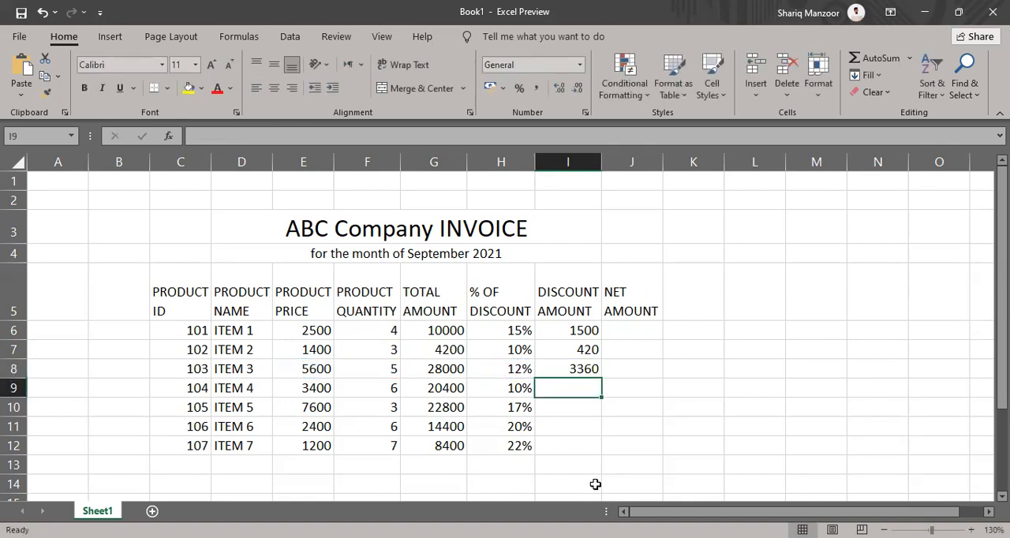
Calculate the discount amount of ITEM 4 in cell I9 from its total amount with the formula =G9*H9
{"action": "left_click_drag", "start_coordinate": [579, 330], "coordinate": [579, 368]}
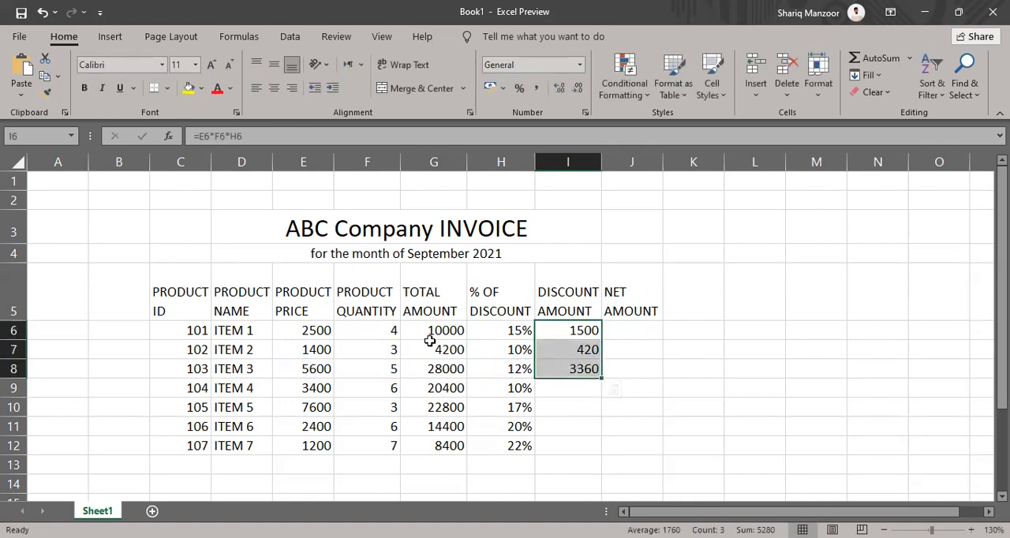
{"action": "left_click_drag", "start_coordinate": [430, 340], "coordinate": [429, 428]}
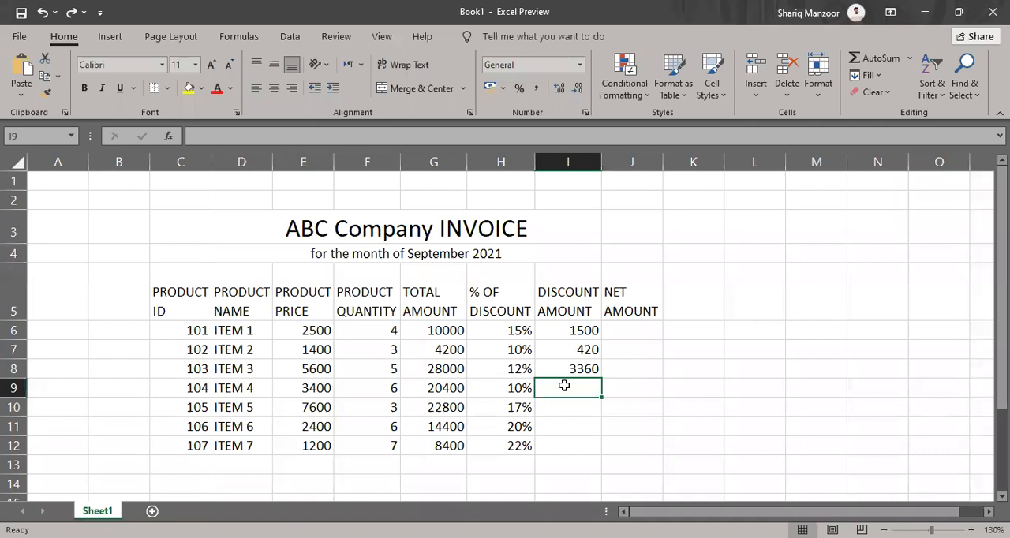
{"action": "type", "text": "="}
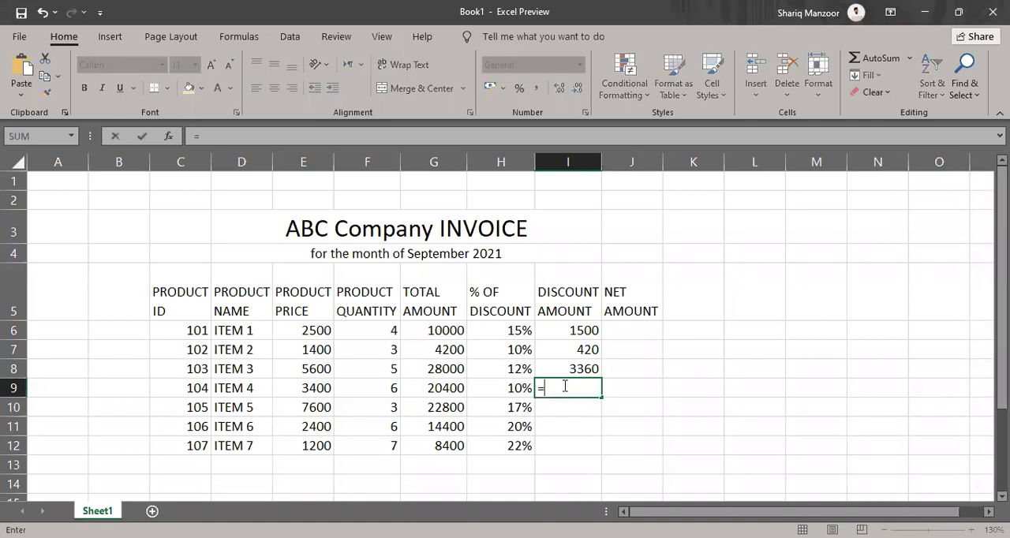
{"action": "left_click", "coordinate": [438, 388]}
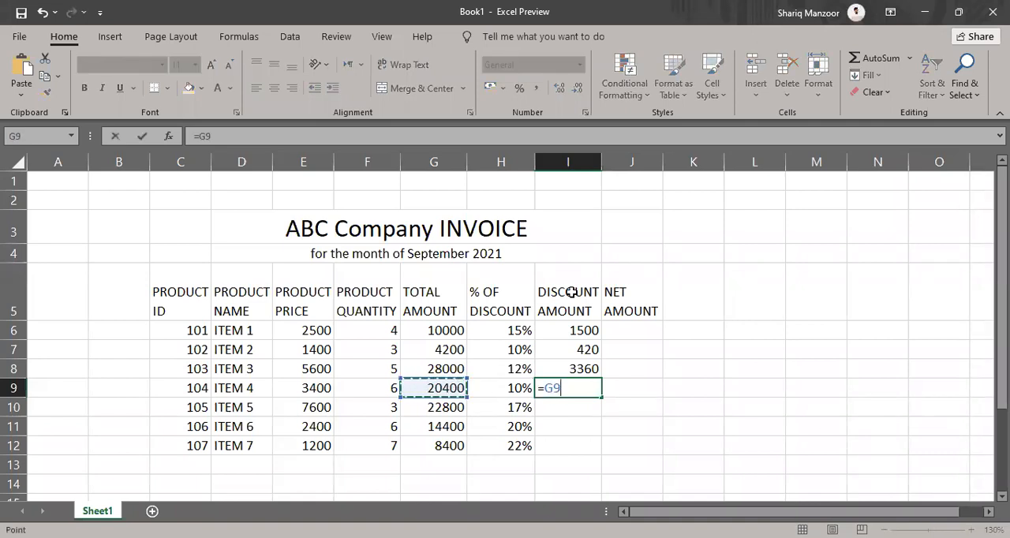
{"action": "type", "text": "*"}
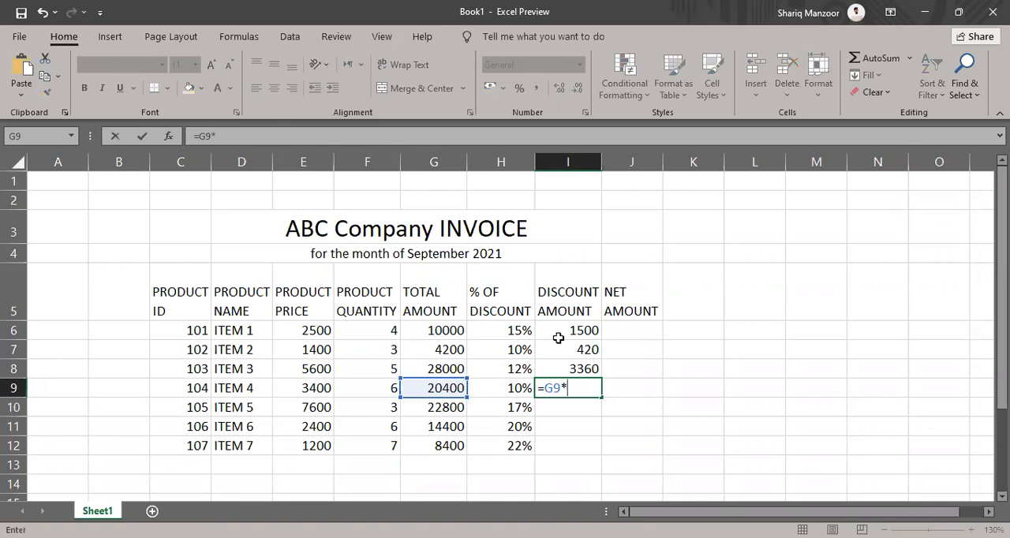
{"action": "left_click", "coordinate": [493, 388]}
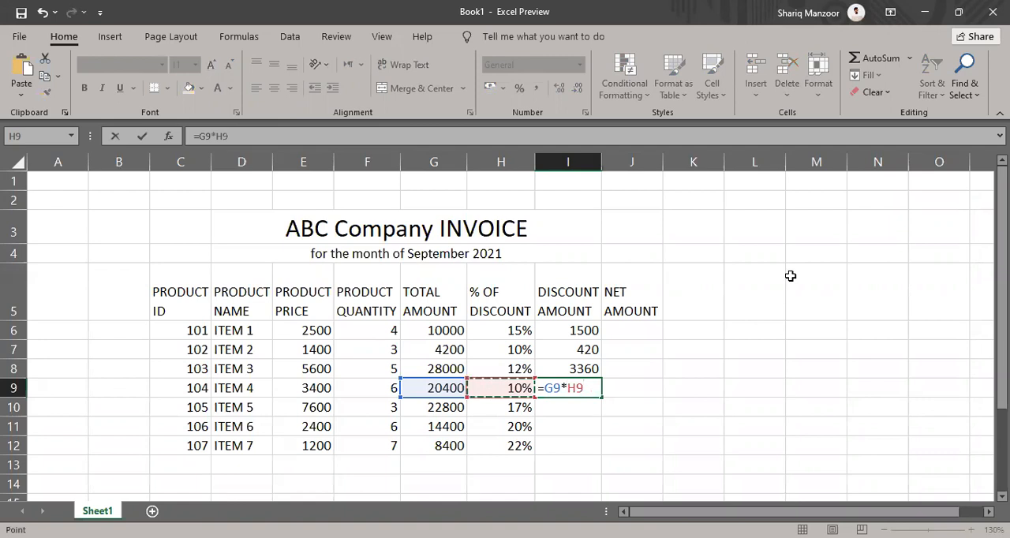
{"action": "key", "text": "Return"}
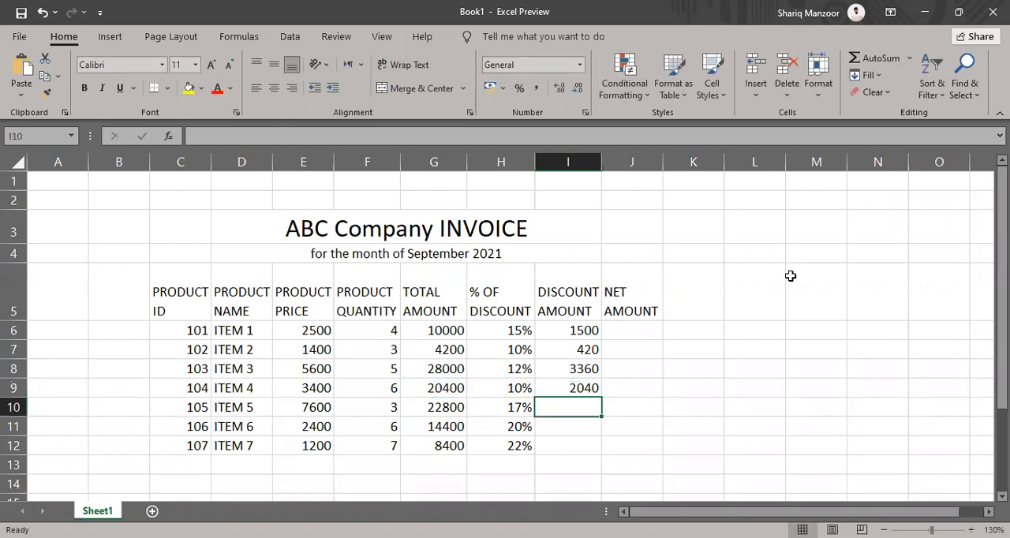
Calculate the discount amount of ITEM 5 in cell I10 with the formula =G10*H10
{"action": "type", "text": "="}
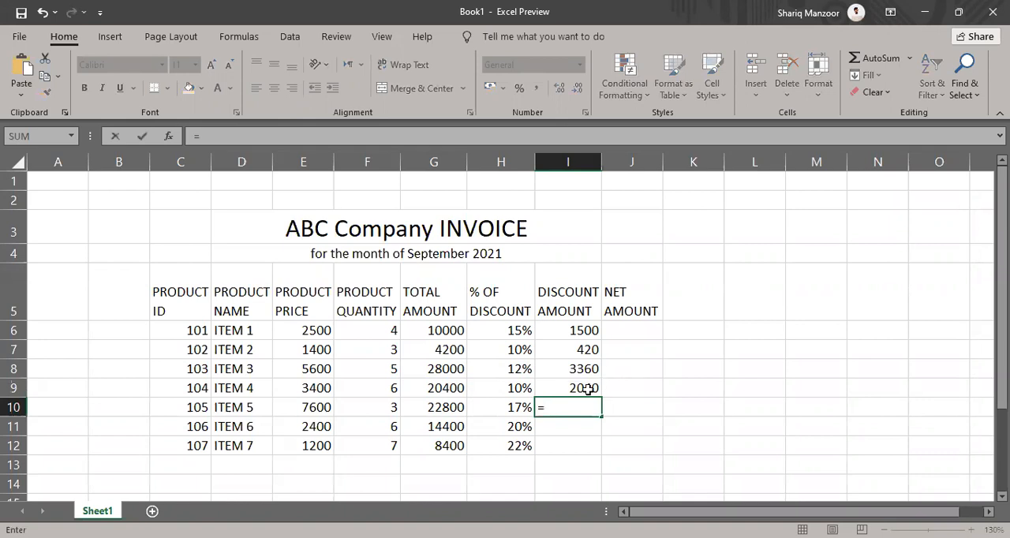
{"action": "left_click", "coordinate": [436, 407]}
{"action": "type", "text": "*"}
{"action": "left_click", "coordinate": [497, 403]}
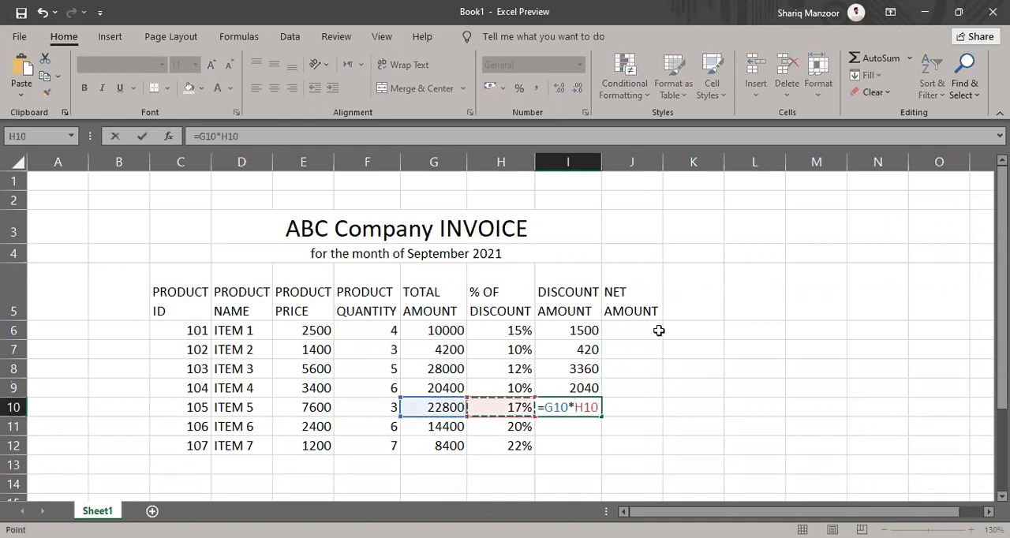
{"action": "key", "text": "Return"}
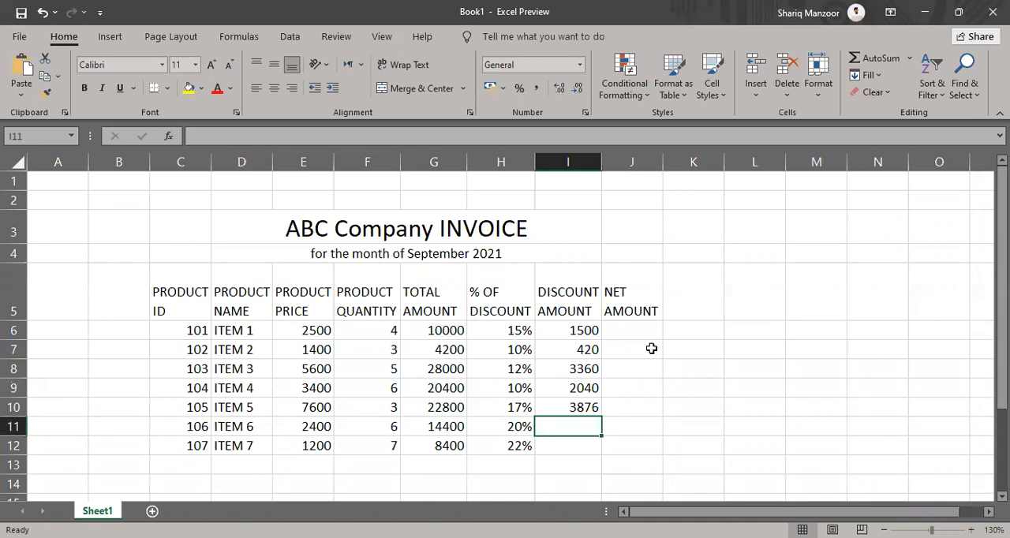
Copy the discount amount formula from cell I10 down to I12 and check the formulas in I11 and I12
{"action": "left_click_drag", "start_coordinate": [192, 336], "coordinate": [292, 416]}
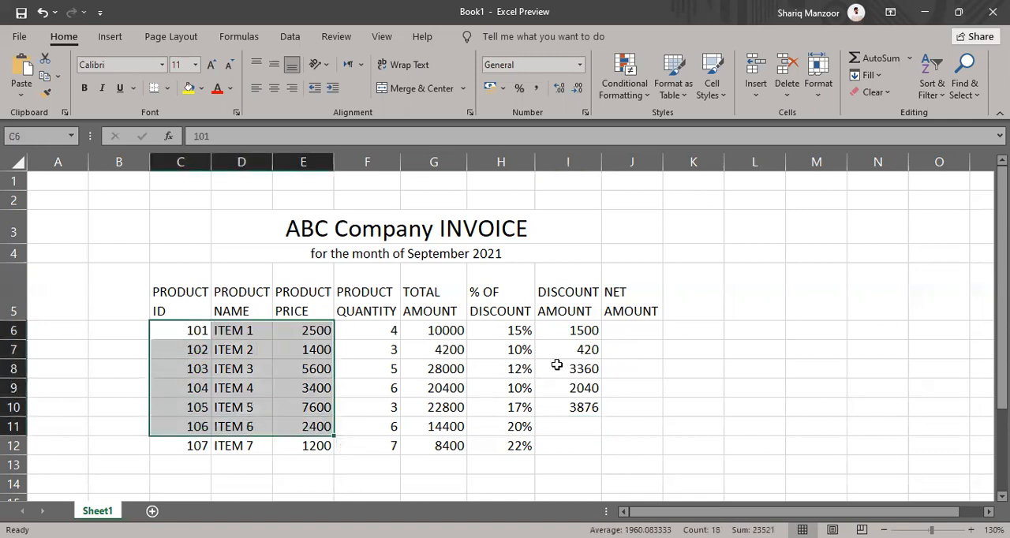
{"action": "left_click", "coordinate": [581, 407]}
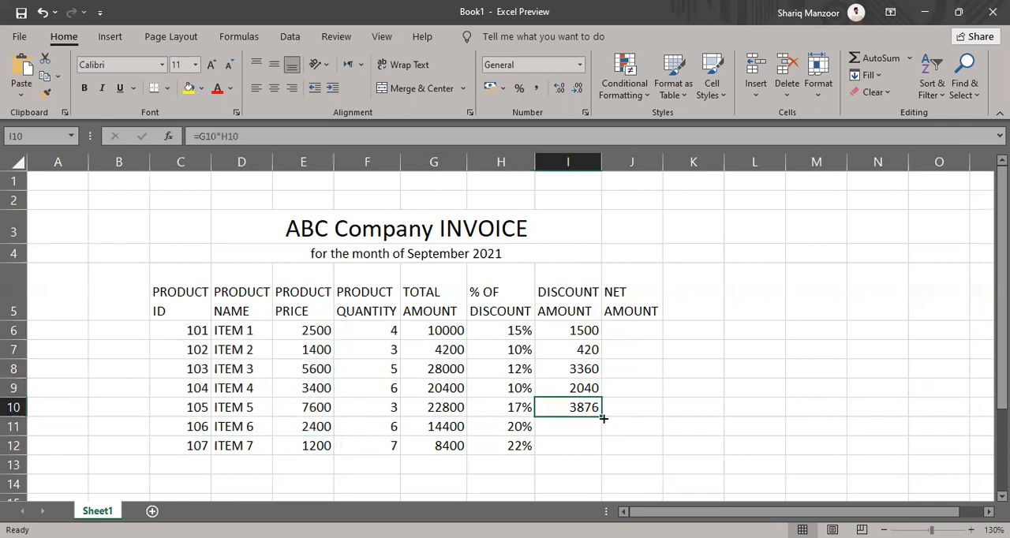
{"action": "left_click_drag", "start_coordinate": [602, 416], "coordinate": [601, 448]}
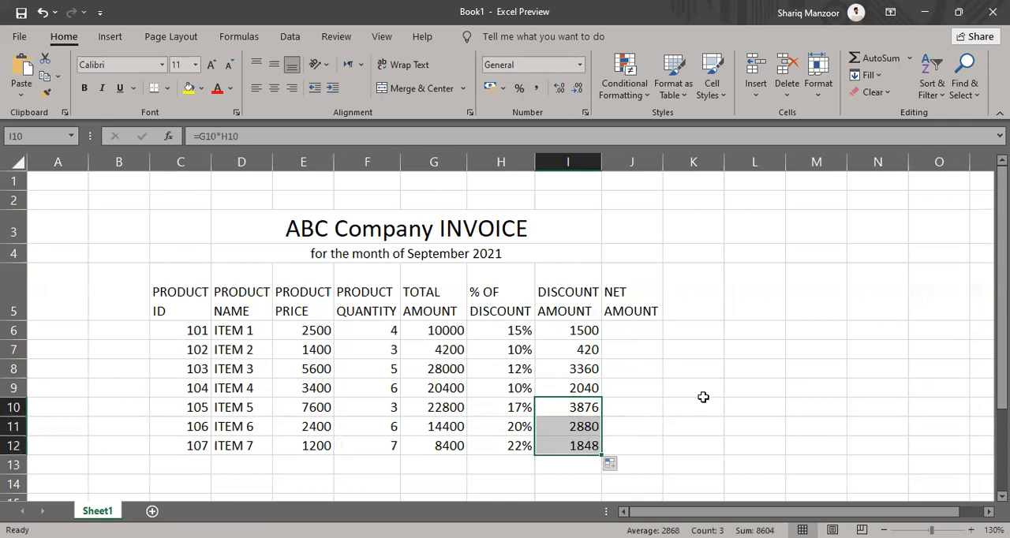
{"action": "double_click", "coordinate": [575, 427]}
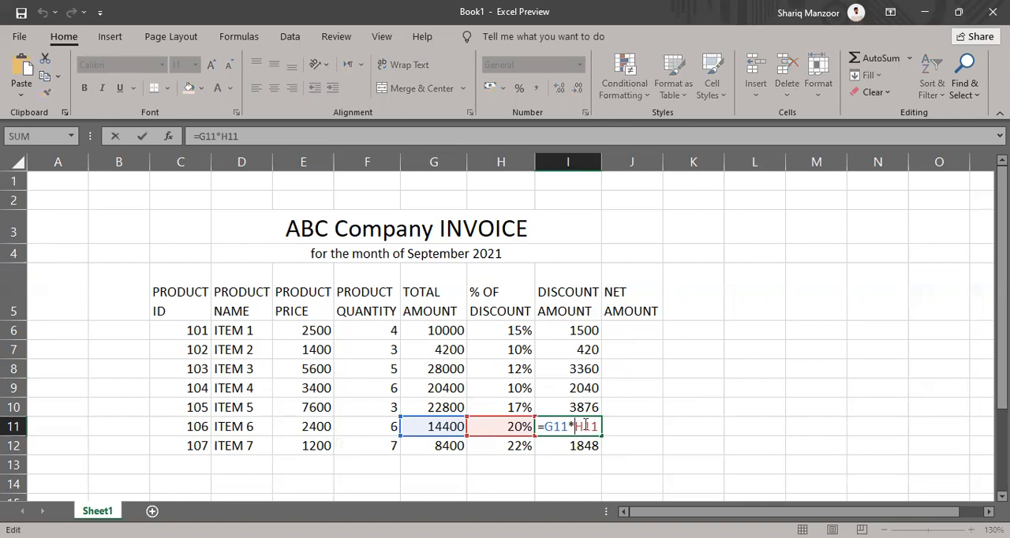
{"action": "key", "text": "Escape"}
{"action": "double_click", "coordinate": [582, 446]}
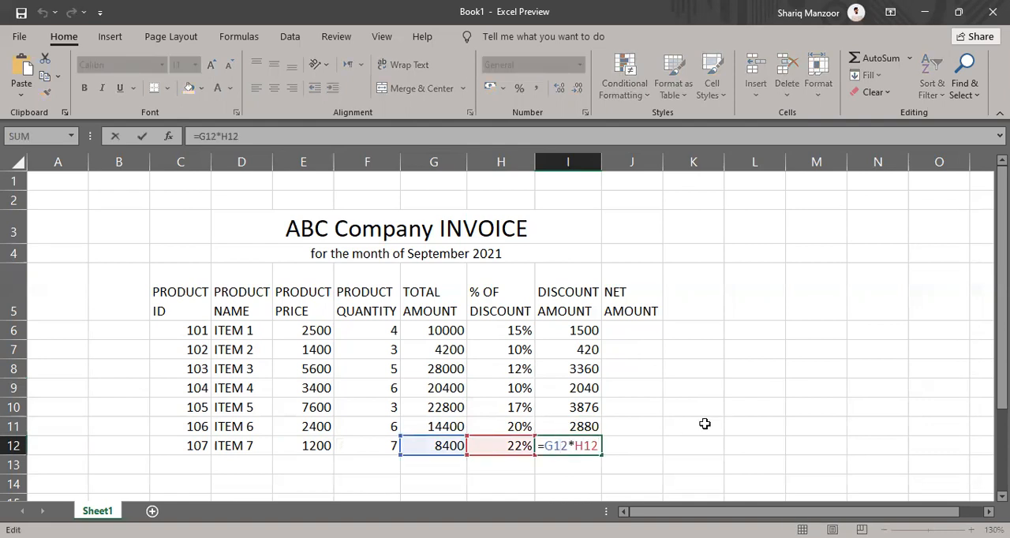
{"action": "key", "text": "Escape"}
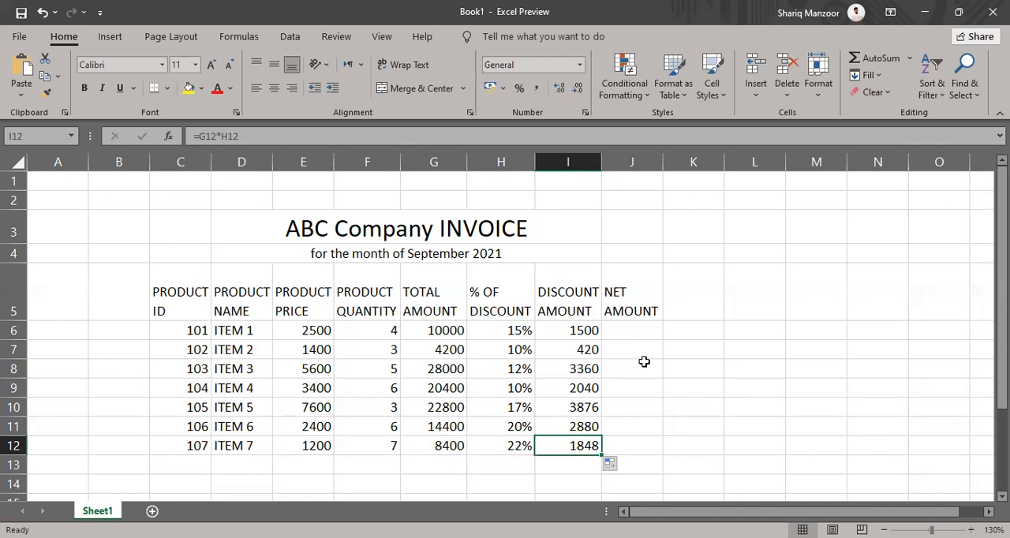
Examine ITEM 1's price, quantity, total, discount percentage and discount amount, and the total, discount and net amount columns
{"action": "left_click", "coordinate": [641, 331]}
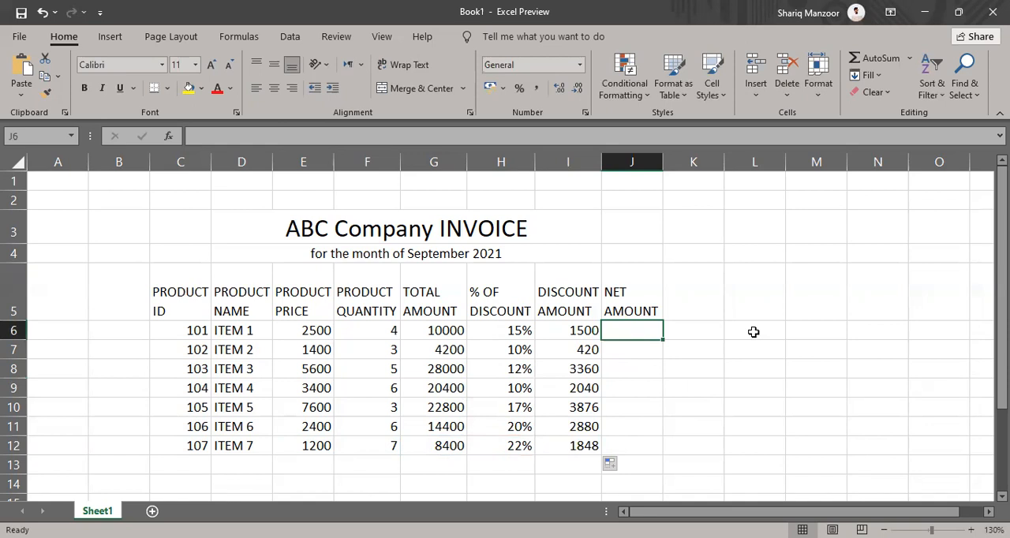
{"action": "left_click", "coordinate": [305, 333]}
{"action": "left_click", "coordinate": [352, 327]}
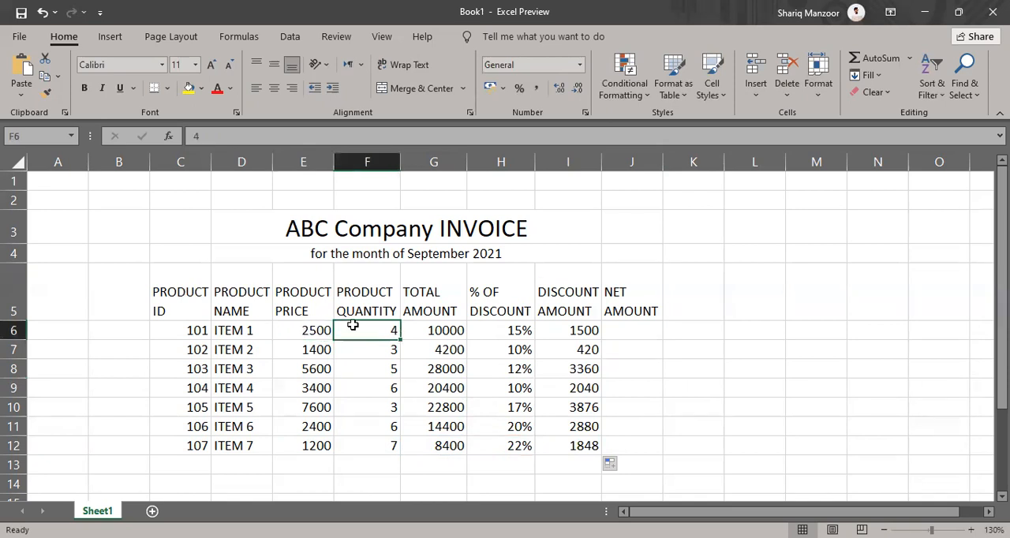
{"action": "left_click", "coordinate": [432, 329]}
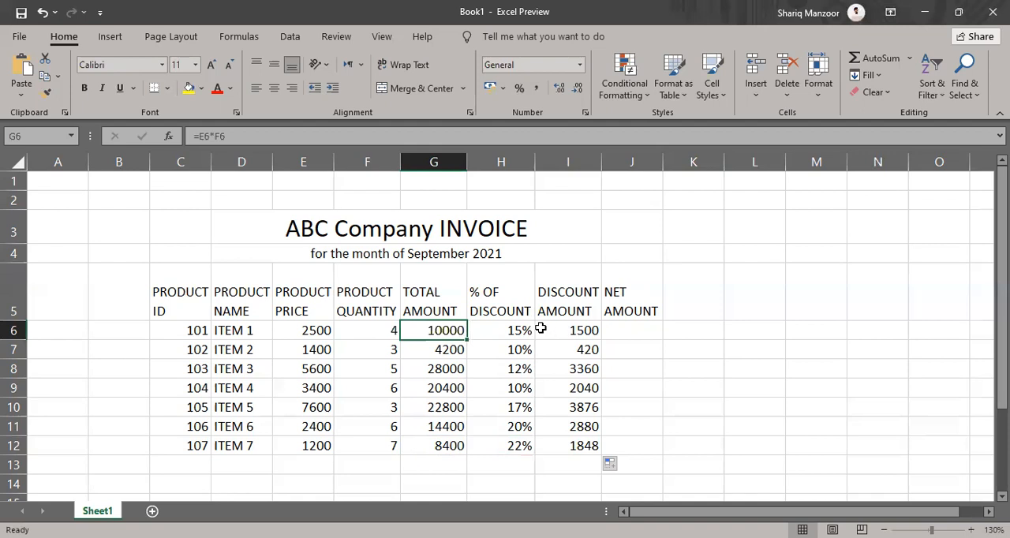
{"action": "left_click", "coordinate": [515, 331]}
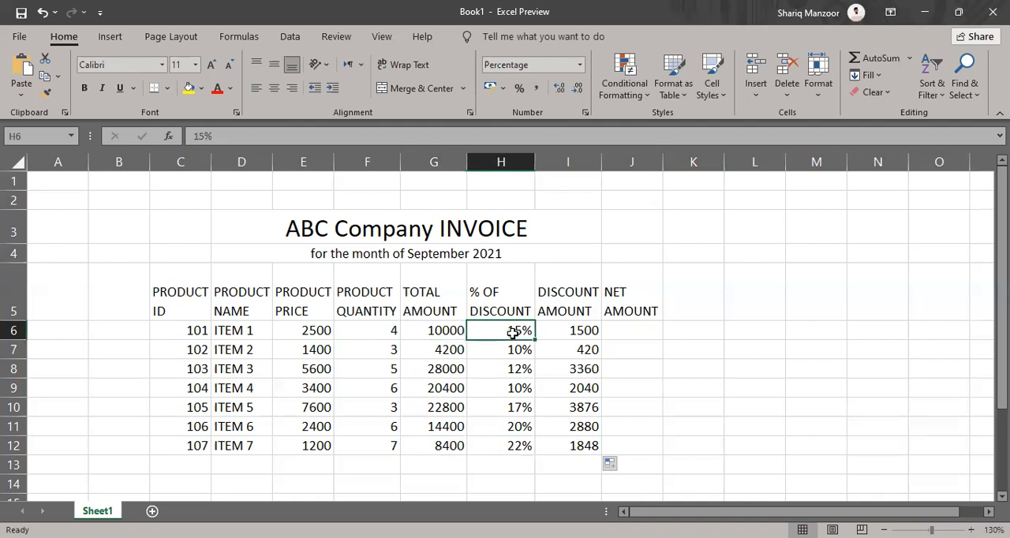
{"action": "left_click", "coordinate": [555, 327]}
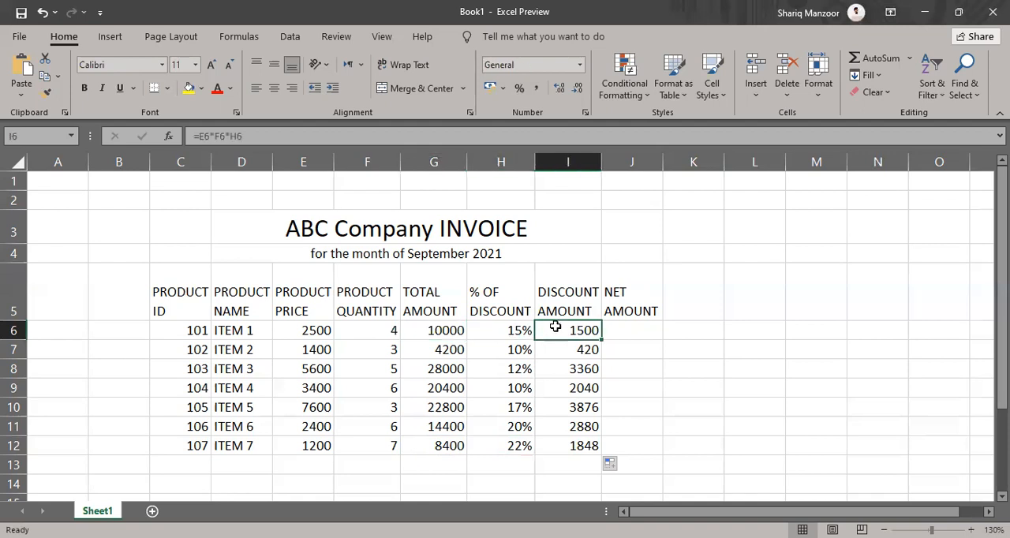
{"action": "left_click", "coordinate": [452, 332]}
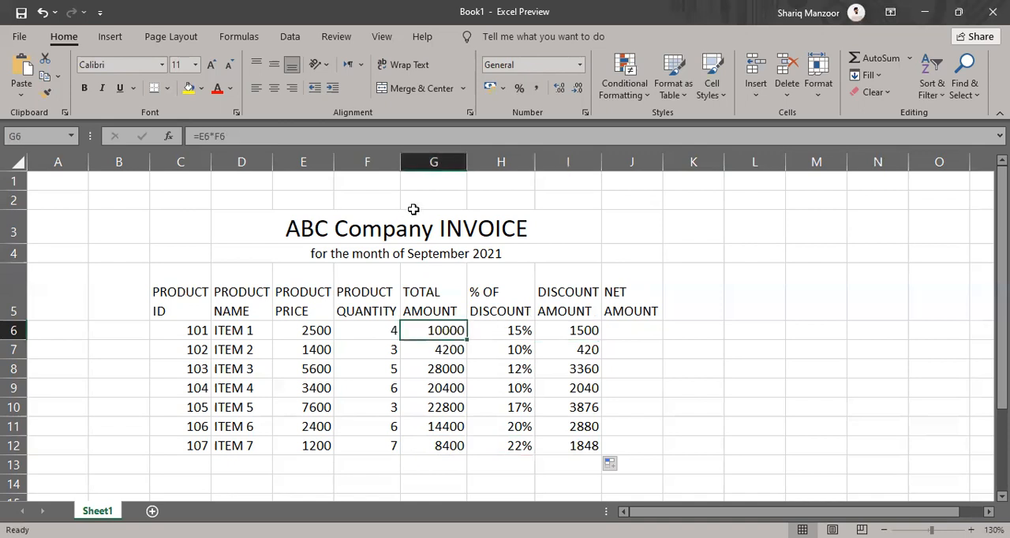
{"action": "left_click", "coordinate": [441, 167]}
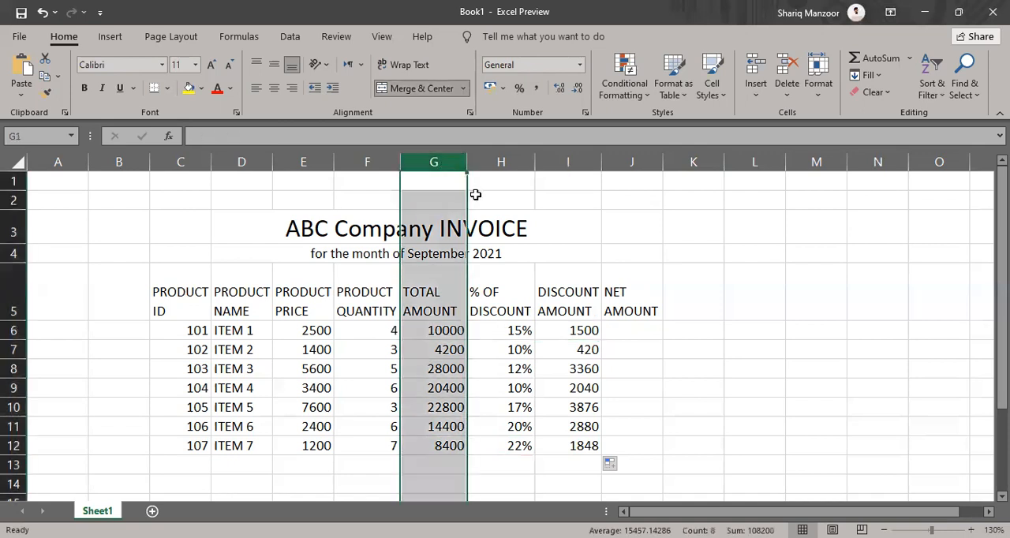
{"action": "left_click", "coordinate": [567, 162]}
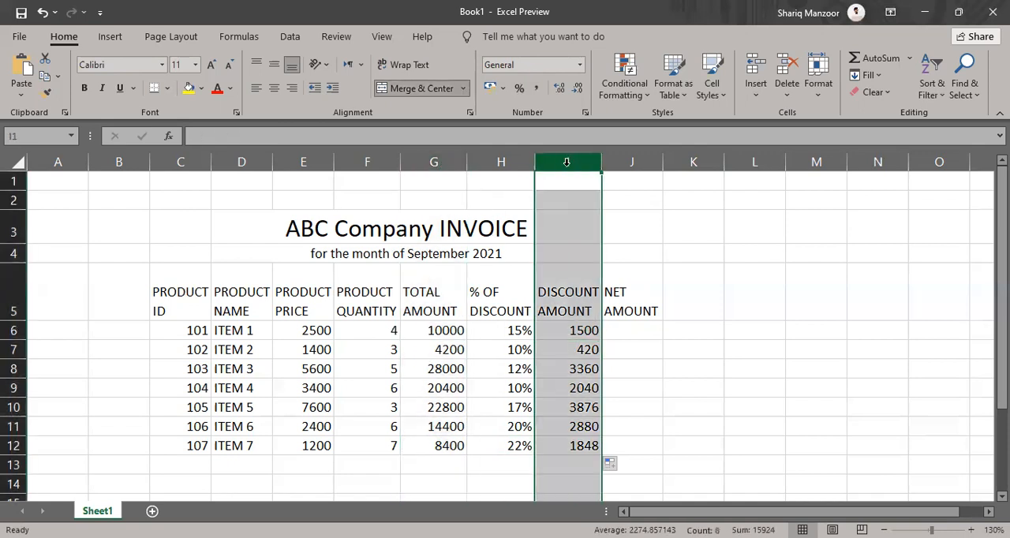
{"action": "left_click", "coordinate": [634, 161]}
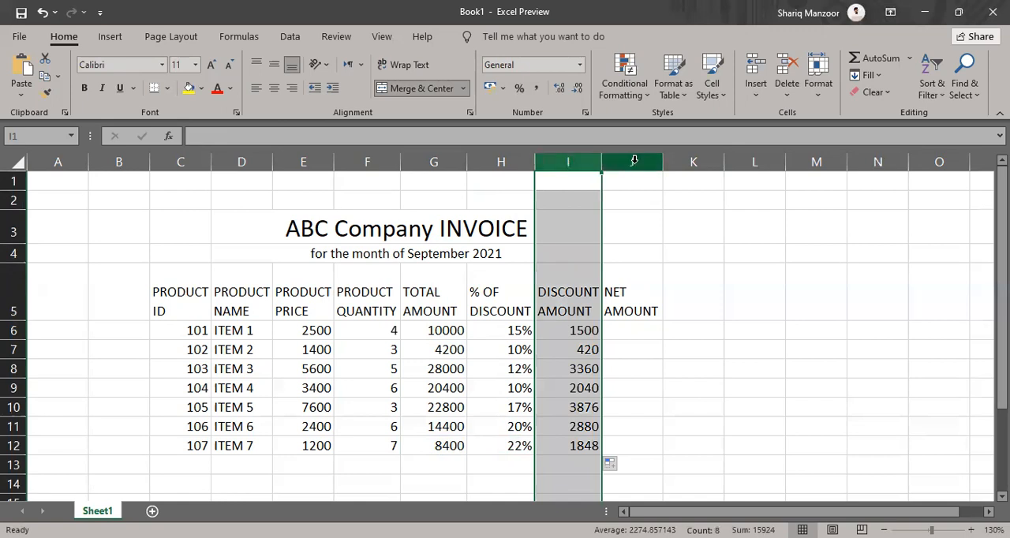
Calculate the net amount of ITEM 1 in cell J6 with the formula =G6-I6
{"action": "left_click", "coordinate": [651, 330]}
{"action": "type", "text": "="}
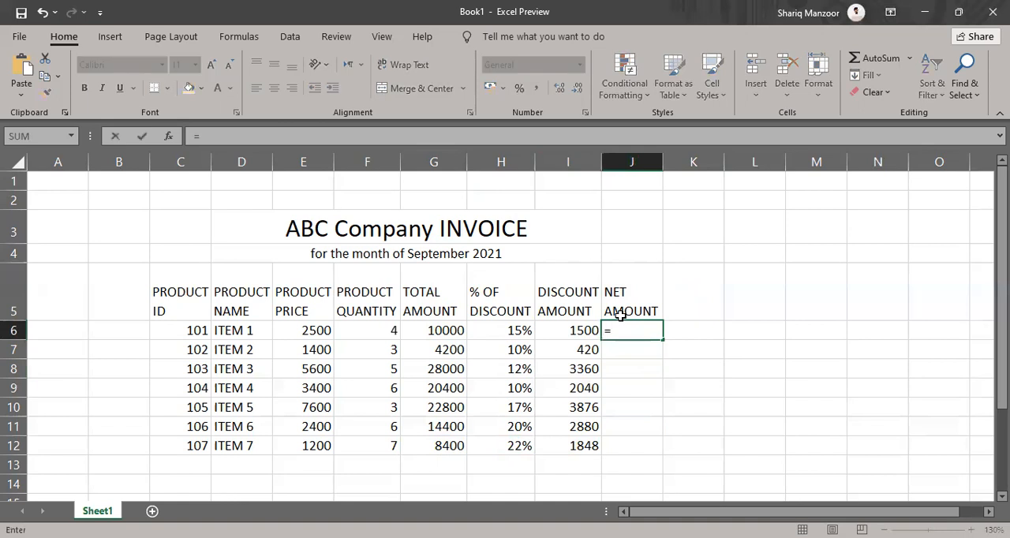
{"action": "type", "text": "-"}
{"action": "left_click", "coordinate": [568, 336]}
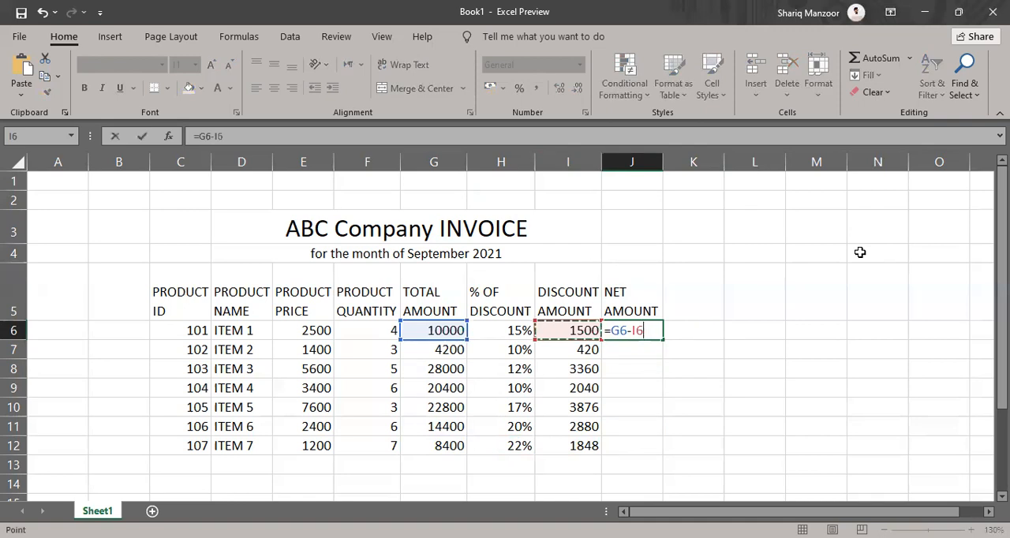
{"action": "key", "text": "Return"}
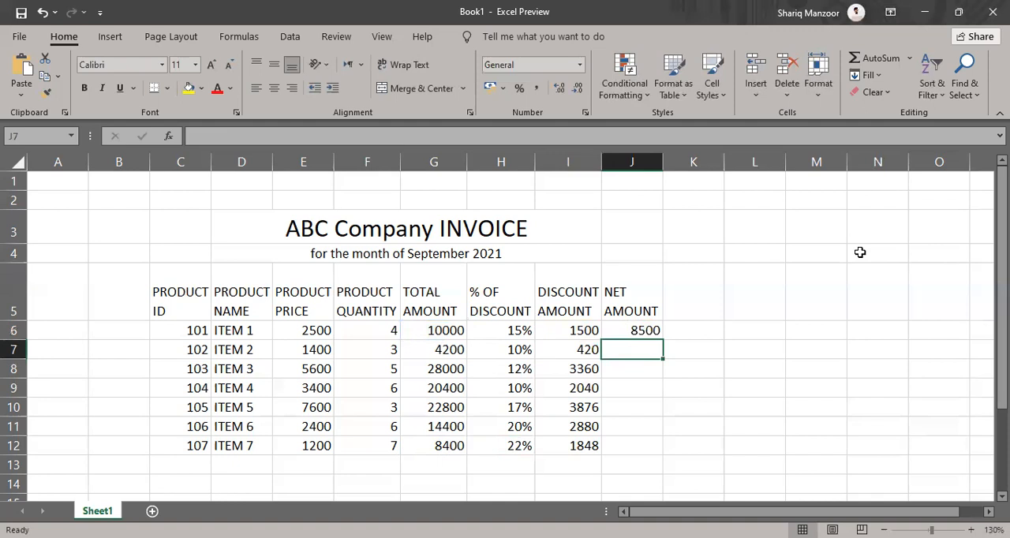
Calculate the net amount of ITEM 2 in cell J7 with the formula =G7-I7
{"action": "type", "text": "="}
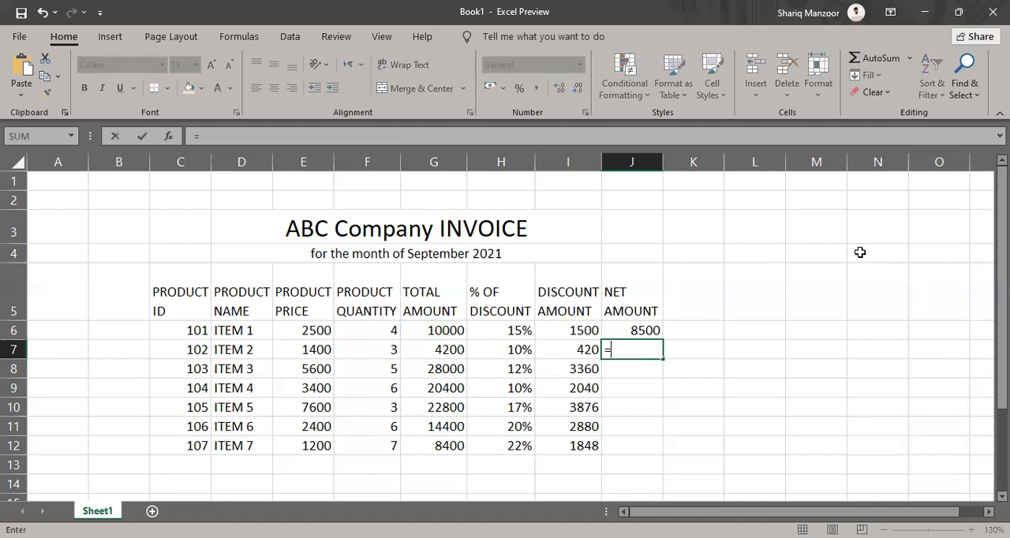
{"action": "left_click", "coordinate": [458, 350]}
{"action": "type", "text": "-"}
{"action": "left_click", "coordinate": [581, 349]}
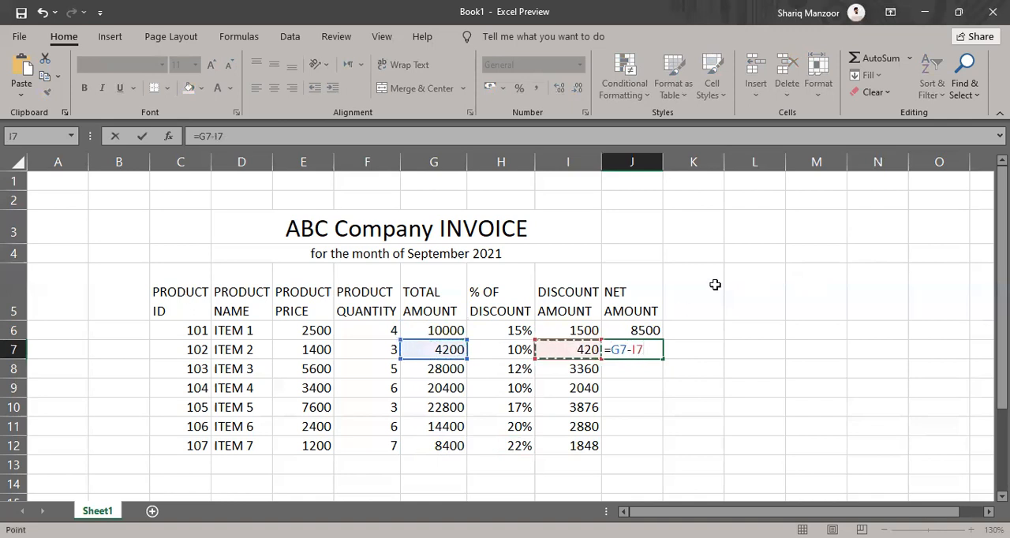
{"action": "key", "text": "Return"}
Enter the formula =G8-I8 in cell J8 for ITEM 3's net amount and copy it down through J12
{"action": "type", "text": "="}
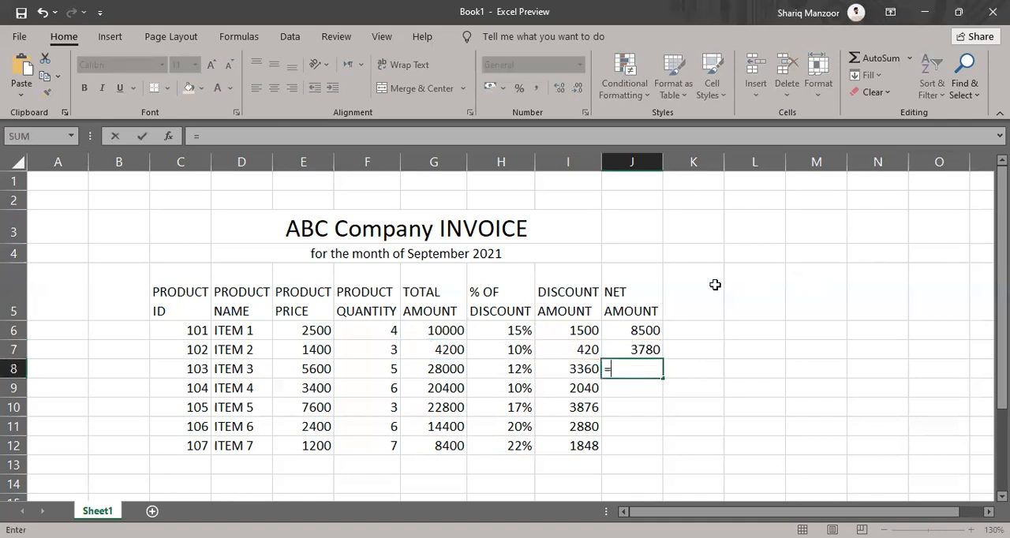
{"action": "left_click", "coordinate": [442, 370]}
{"action": "type", "text": "-"}
{"action": "left_click", "coordinate": [554, 372]}
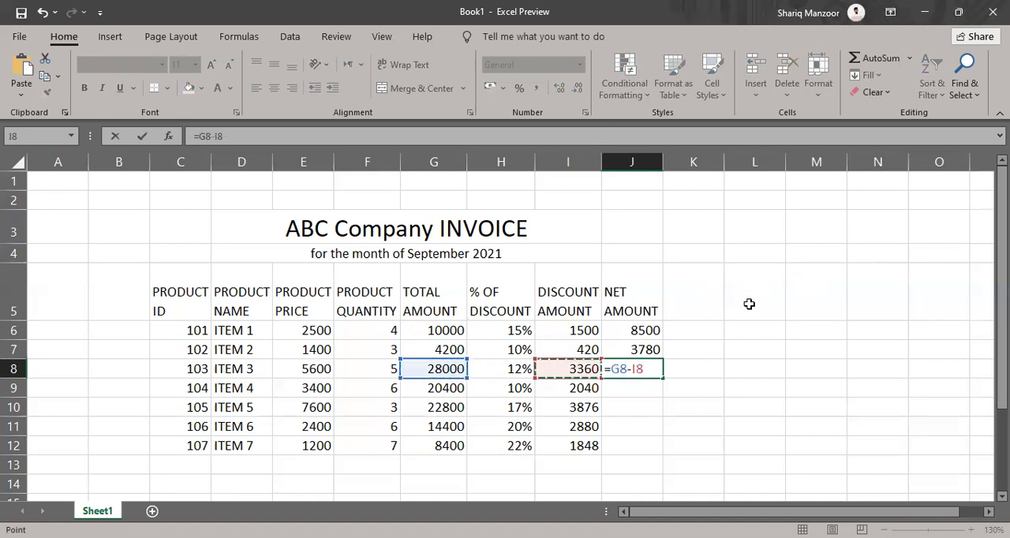
{"action": "key", "text": "Return"}
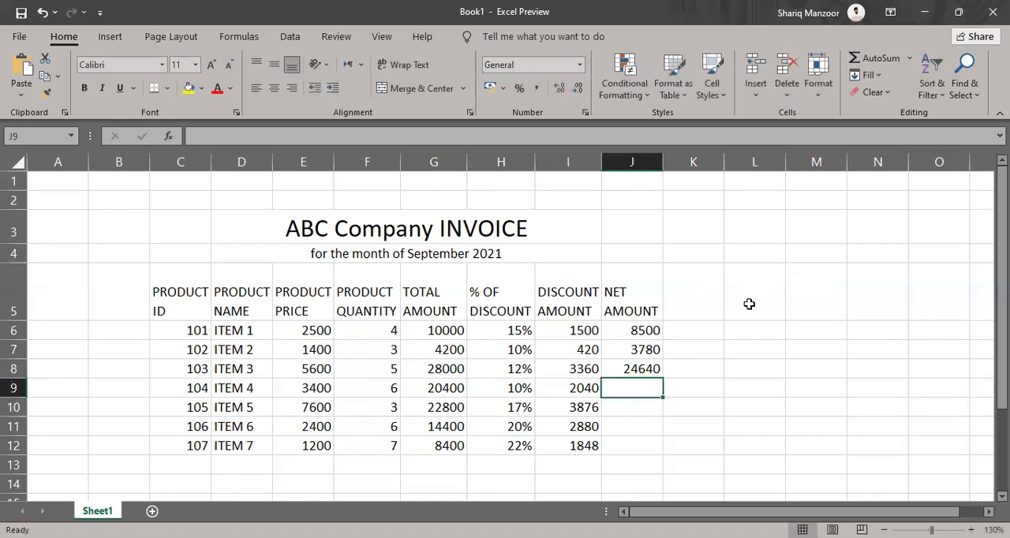
{"action": "left_click", "coordinate": [636, 371]}
{"action": "left_click_drag", "start_coordinate": [665, 378], "coordinate": [664, 455]}
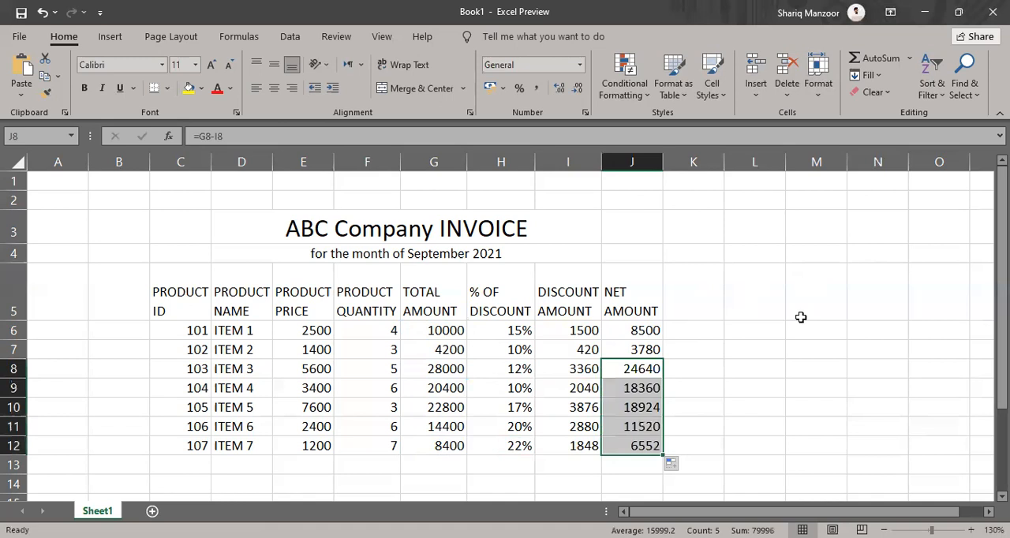
Review the copied net amount formulas in cells J9 through J12 one by one
{"action": "key", "text": "Down"}
{"action": "key", "text": "F2"}
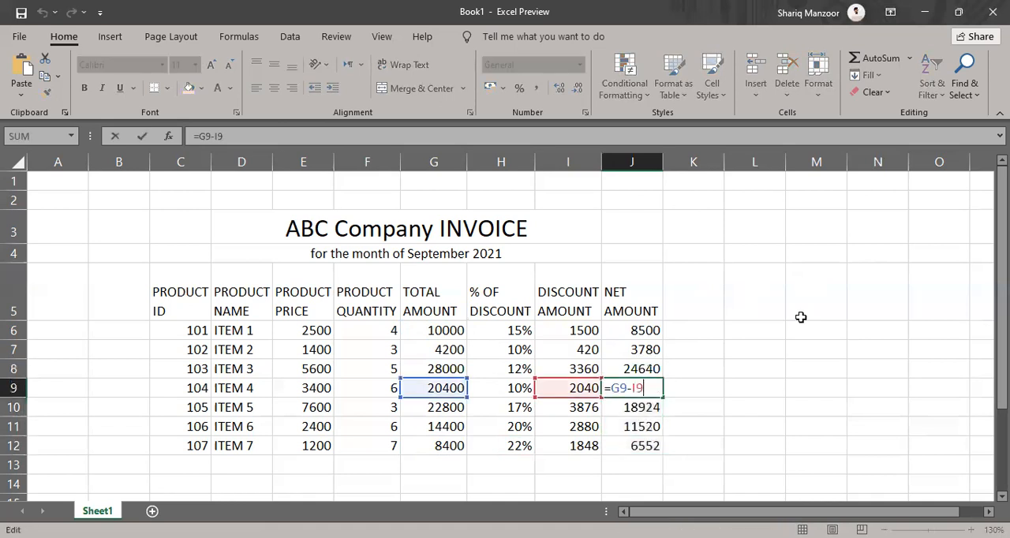
{"action": "key", "text": "Return"}
{"action": "key", "text": "F2"}
{"action": "key", "text": "Return"}
{"action": "key", "text": "F2"}
{"action": "key", "text": "Return"}
{"action": "key", "text": "F2"}
{"action": "key", "text": "Return"}
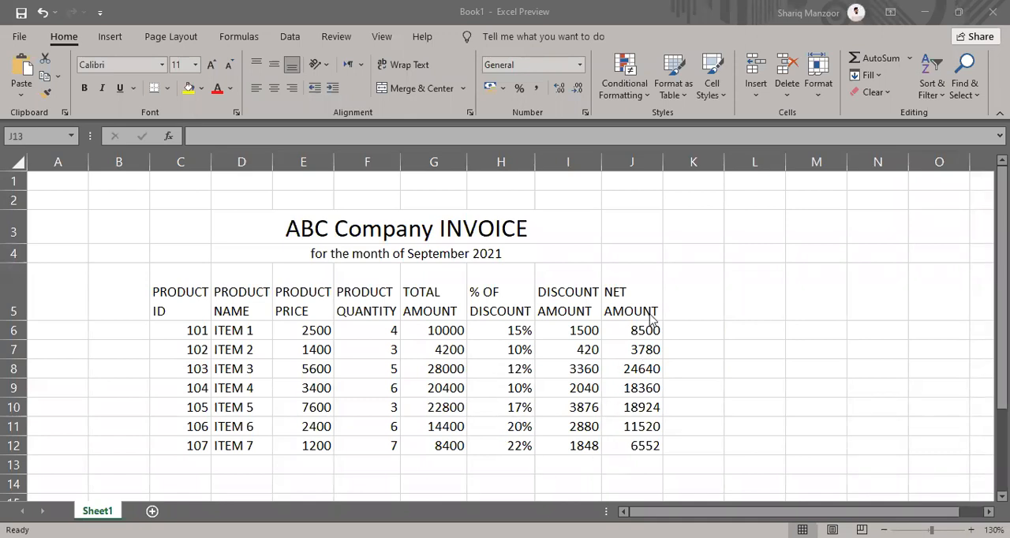
{"action": "left_click_drag", "start_coordinate": [638, 329], "coordinate": [636, 444]}
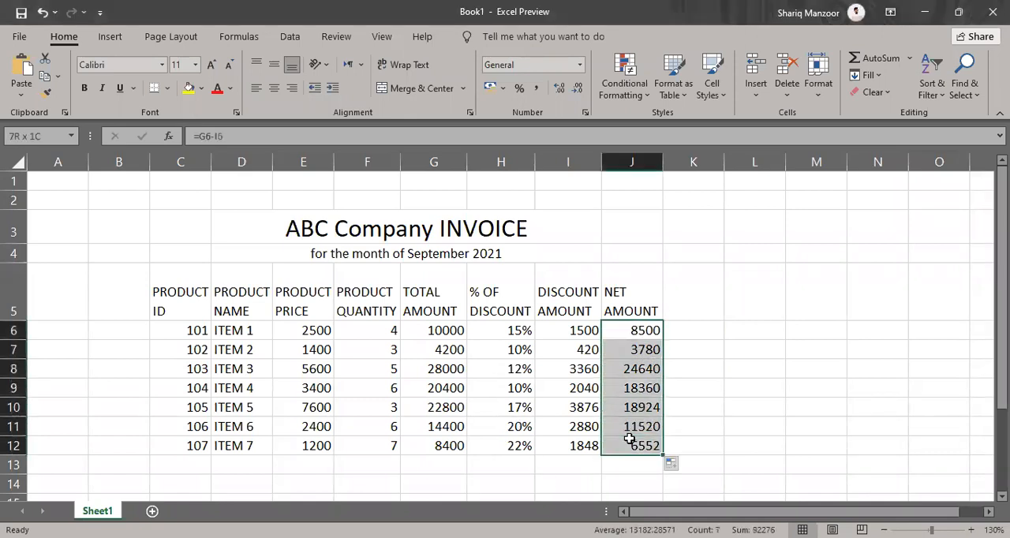
{"action": "left_click_drag", "start_coordinate": [182, 338], "coordinate": [190, 444]}
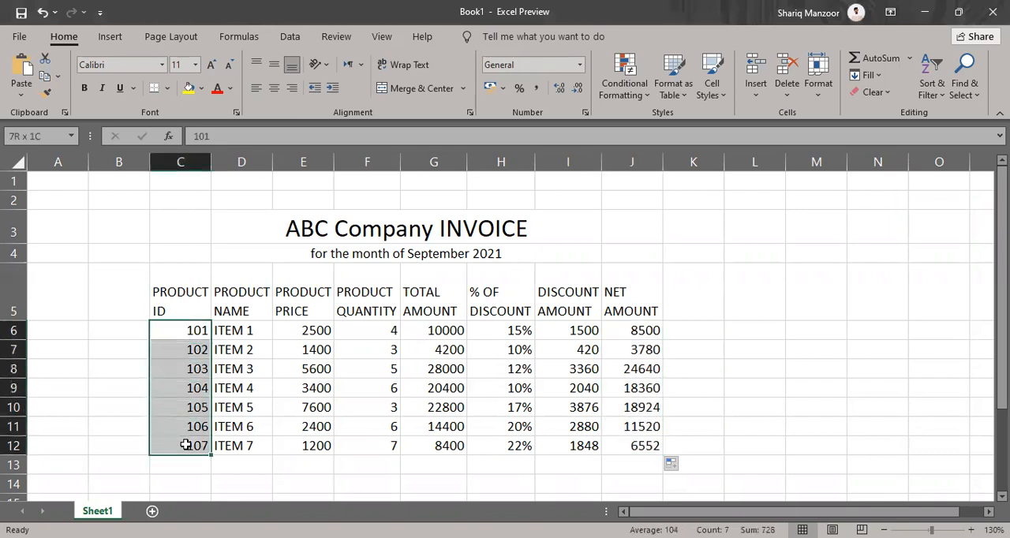
{"action": "left_click_drag", "start_coordinate": [637, 330], "coordinate": [638, 428]}
Begin a formula in cell J13, directly below the net amount of ITEM 7
{"action": "left_click", "coordinate": [610, 464]}
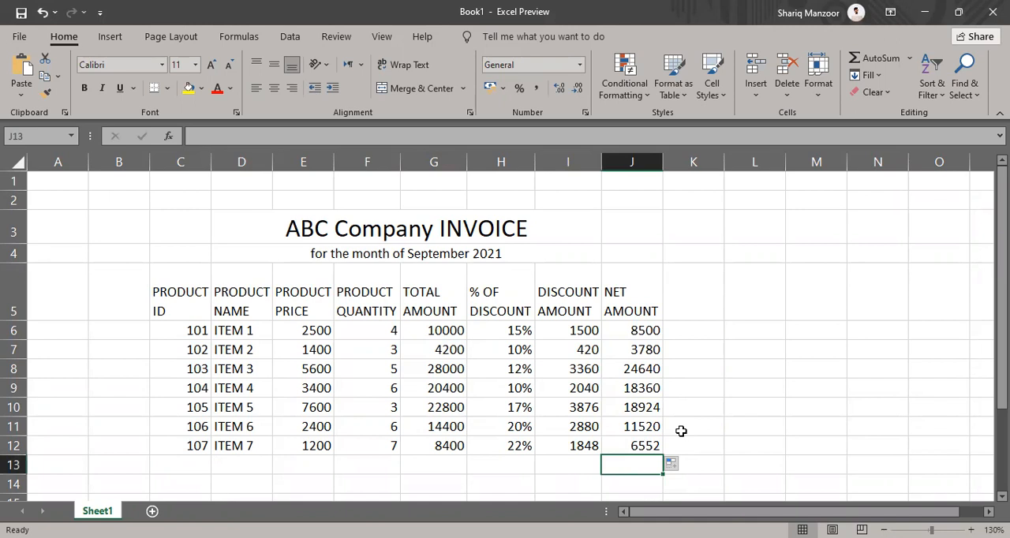
{"action": "left_click", "coordinate": [1002, 496]}
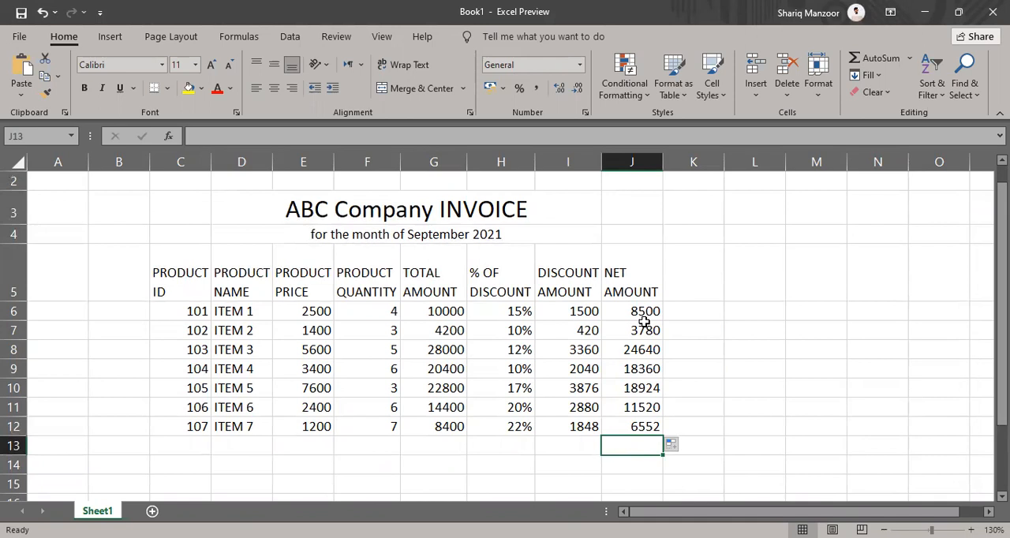
{"action": "type", "text": "="}
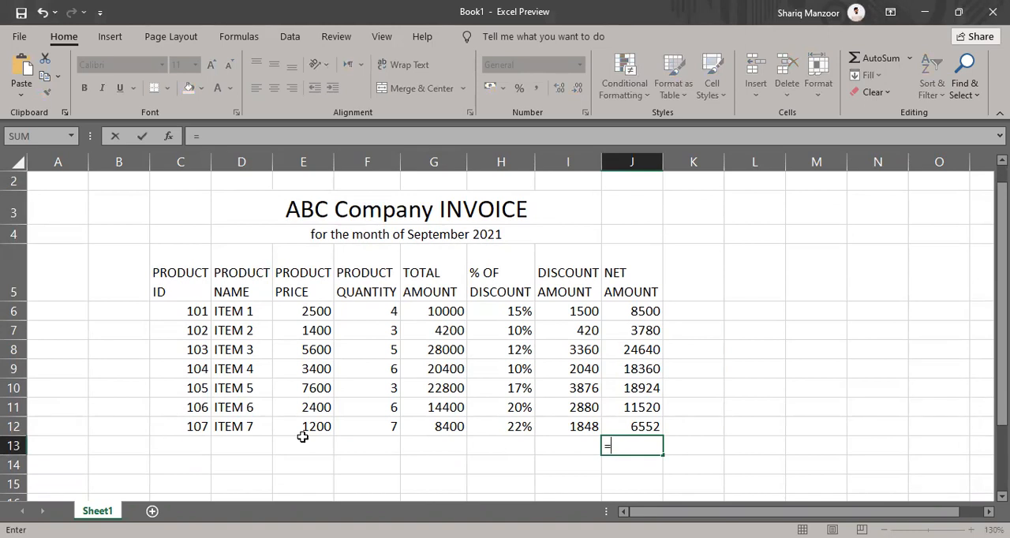
{"action": "type", "text": "sum"}
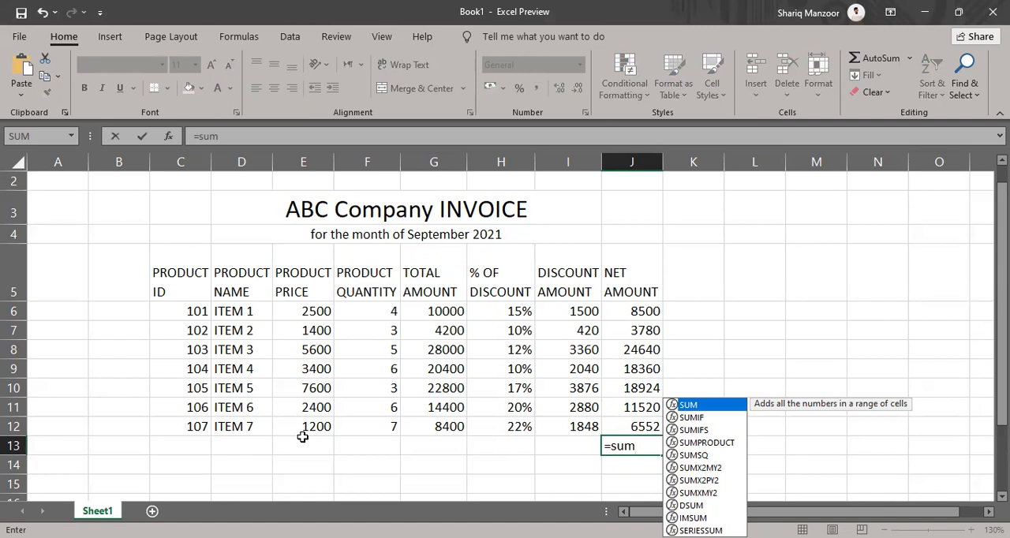
{"action": "key", "text": "BackSpace"}
{"action": "key", "text": "BackSpace"}
{"action": "key", "text": "BackSpace"}
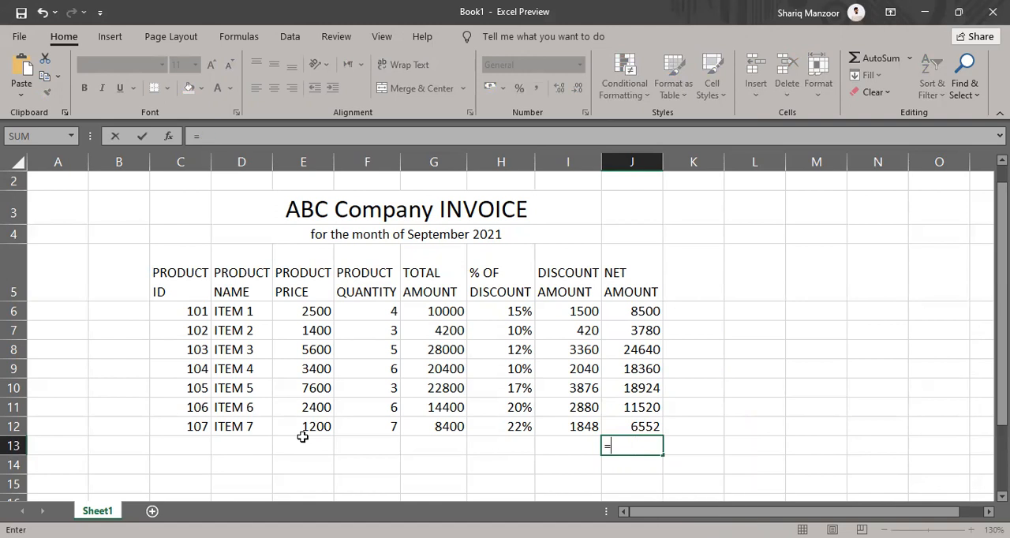
Complete the formula in cell J13 as =SUM(J6:J12) to total all the net amounts
{"action": "type", "text": "SUM"}
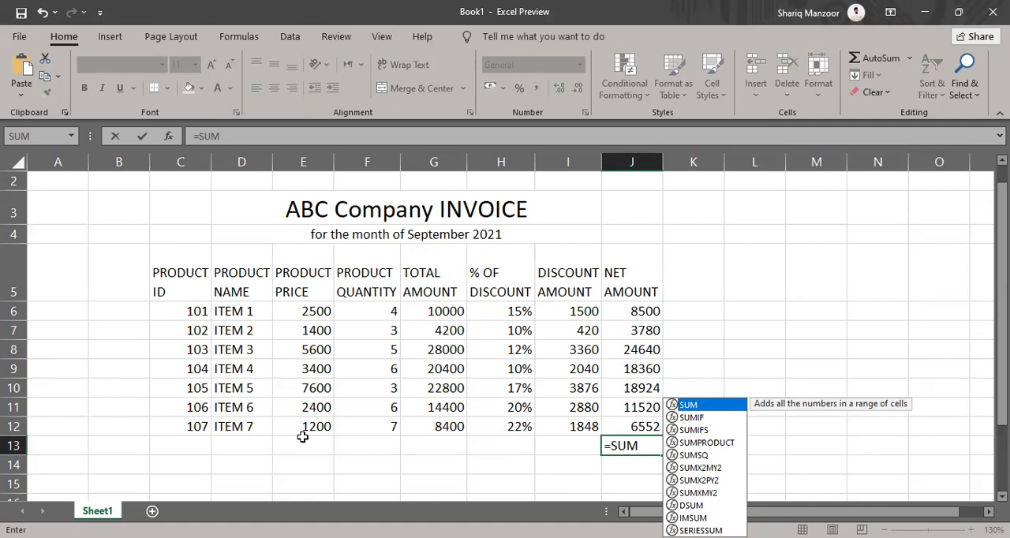
{"action": "type", "text": "("}
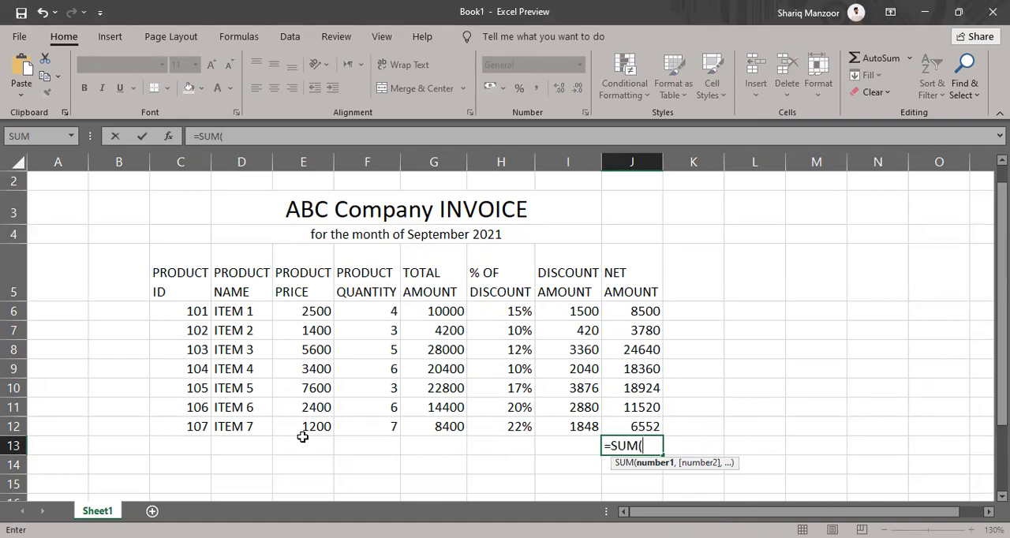
{"action": "left_click", "coordinate": [632, 310]}
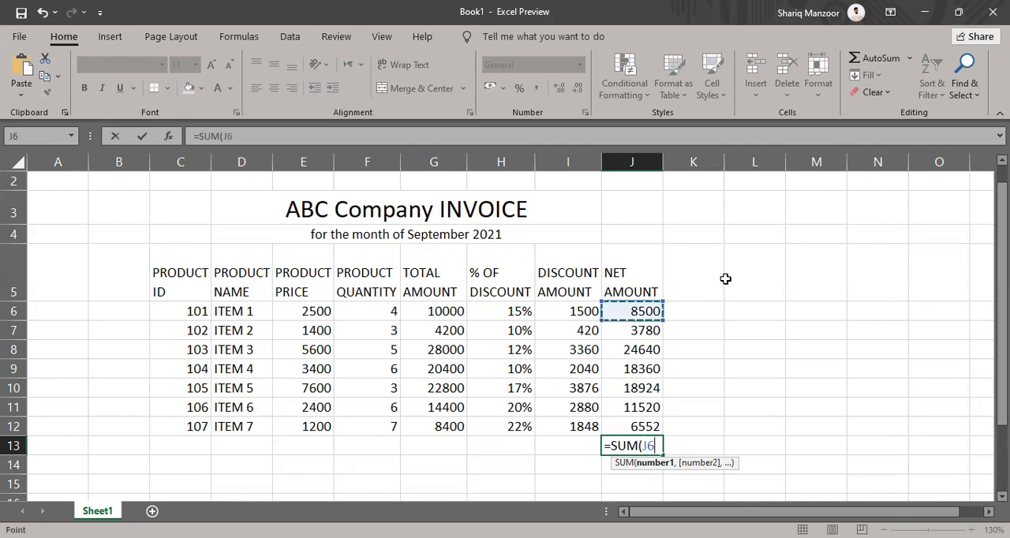
{"action": "left_click_drag", "start_coordinate": [630, 310], "coordinate": [623, 418]}
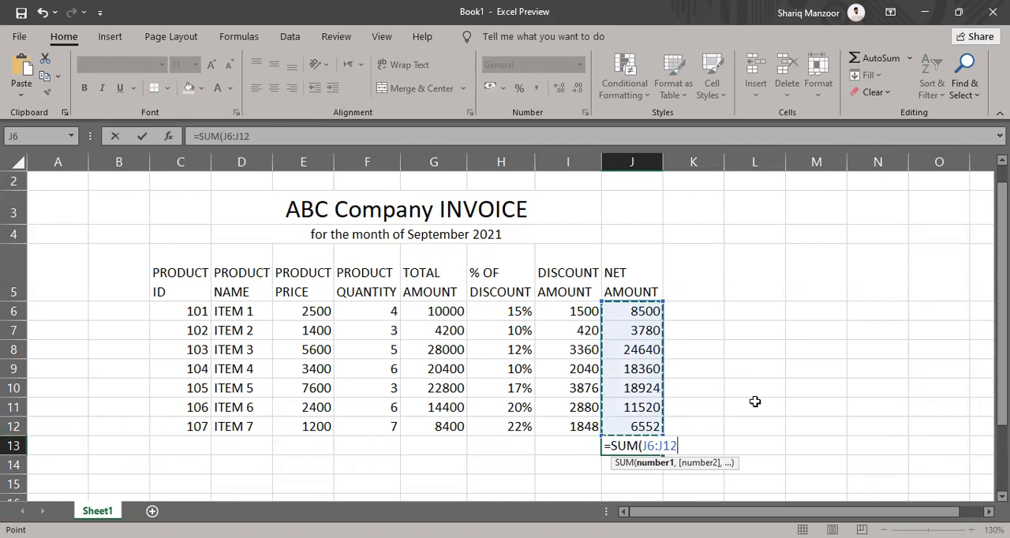
{"action": "type", "text": ")"}
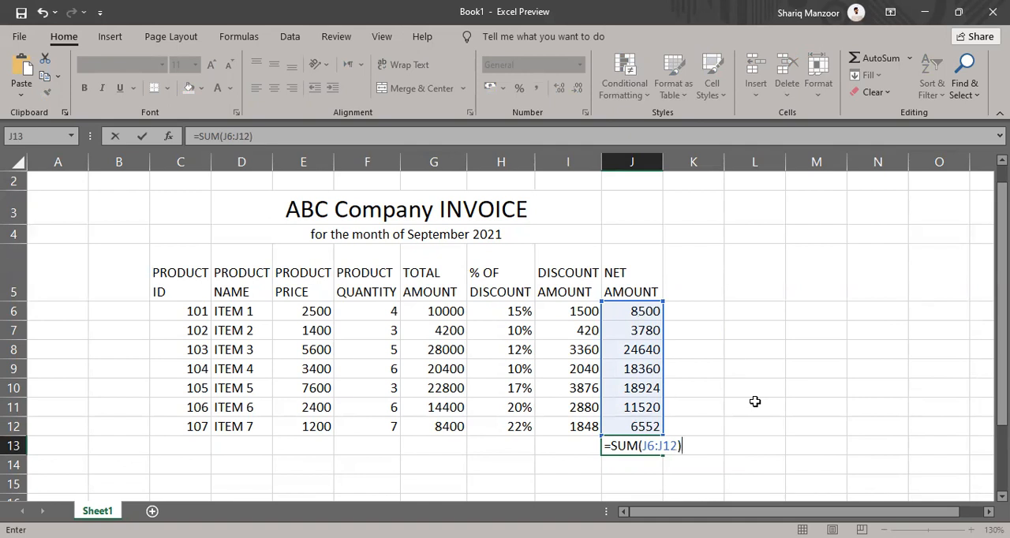
{"action": "key", "text": "Return"}
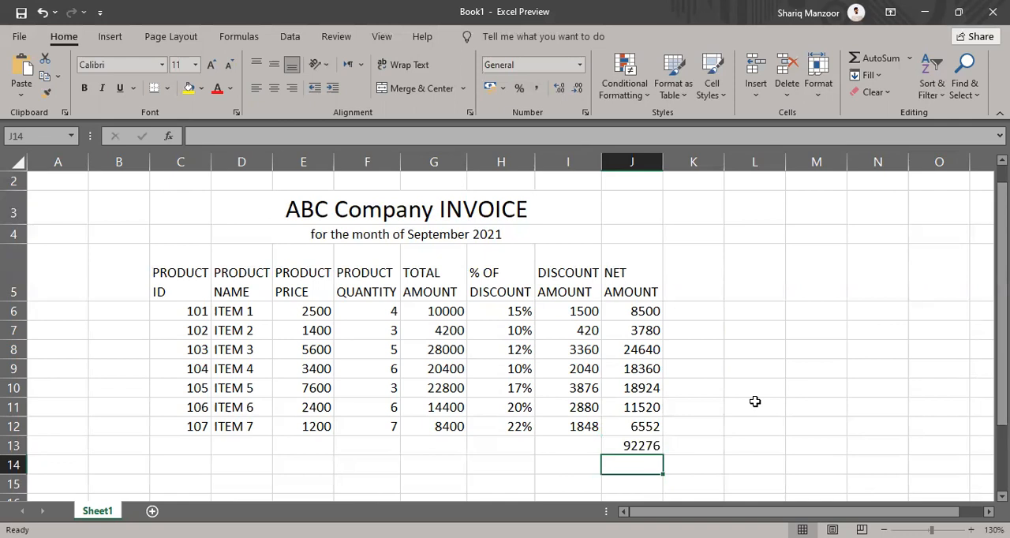
Change ITEM 2's product price to 1500 and ITEM 7's product quantity to 1
{"action": "double_click", "coordinate": [313, 332]}
{"action": "key", "text": "BackSpace"}
{"action": "type", "text": "5"}
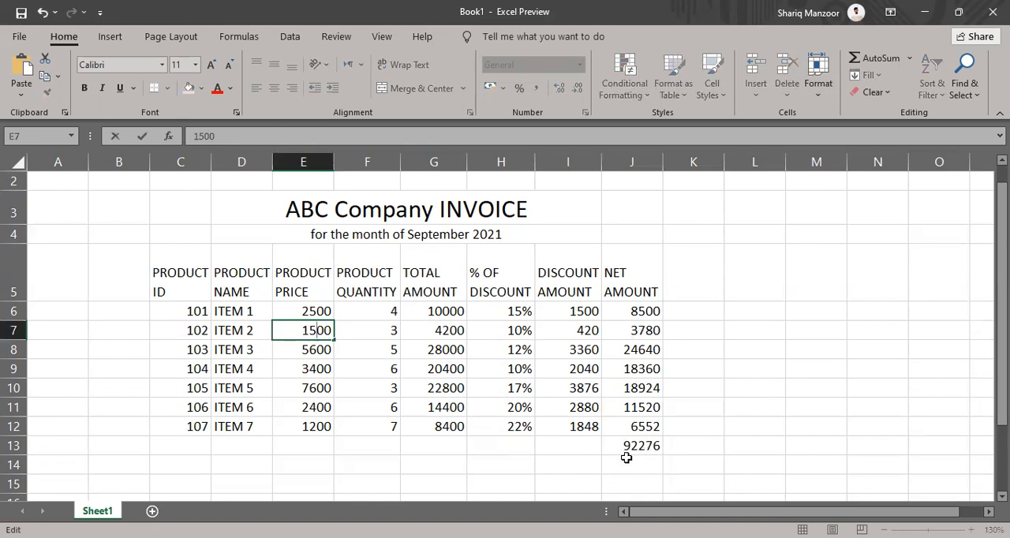
{"action": "key", "text": "Return"}
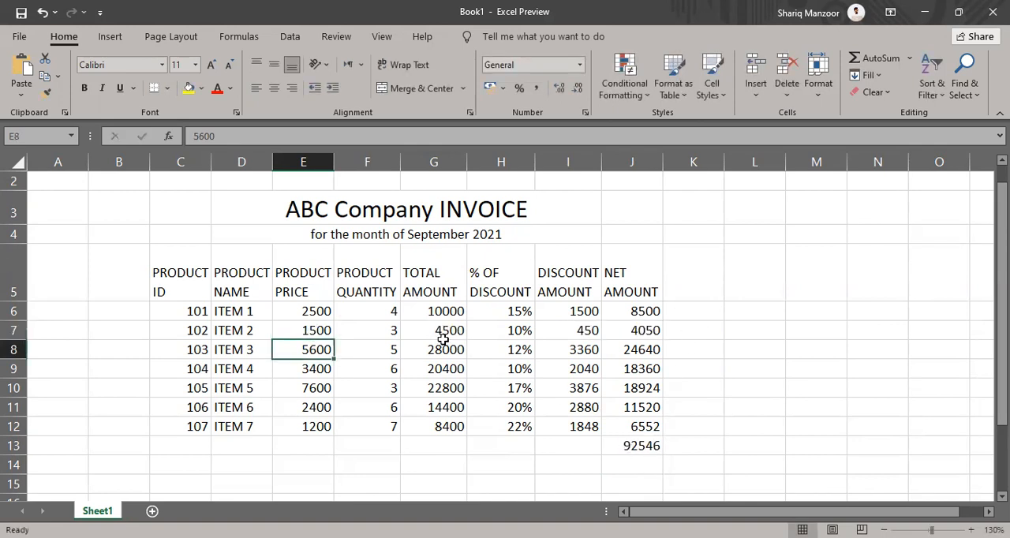
{"action": "left_click", "coordinate": [371, 426]}
{"action": "type", "text": "1"}
{"action": "key", "text": "Return"}
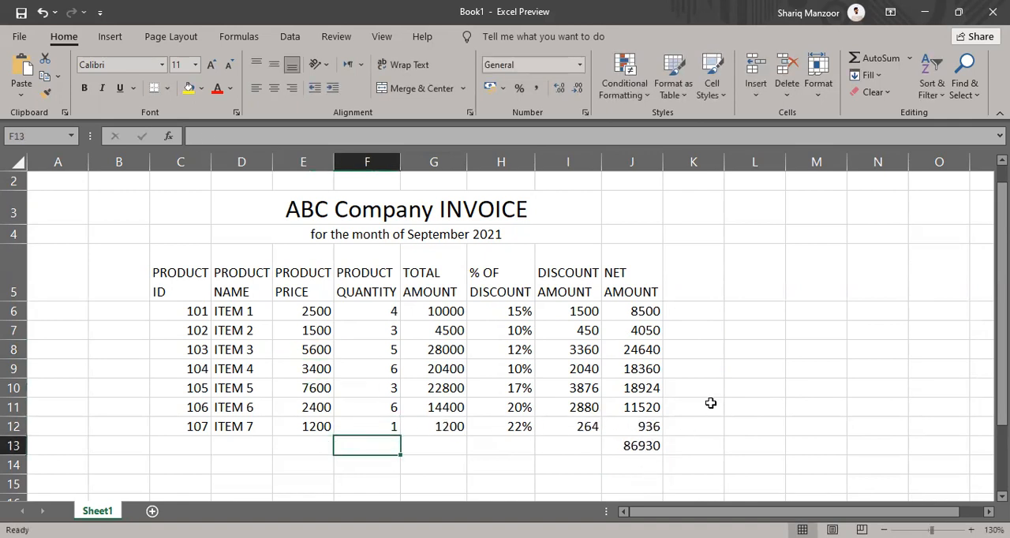
Review the price and quantity columns, the discount and net amounts, and the SUM formula in cell J13
{"action": "left_click_drag", "start_coordinate": [384, 272], "coordinate": [282, 434]}
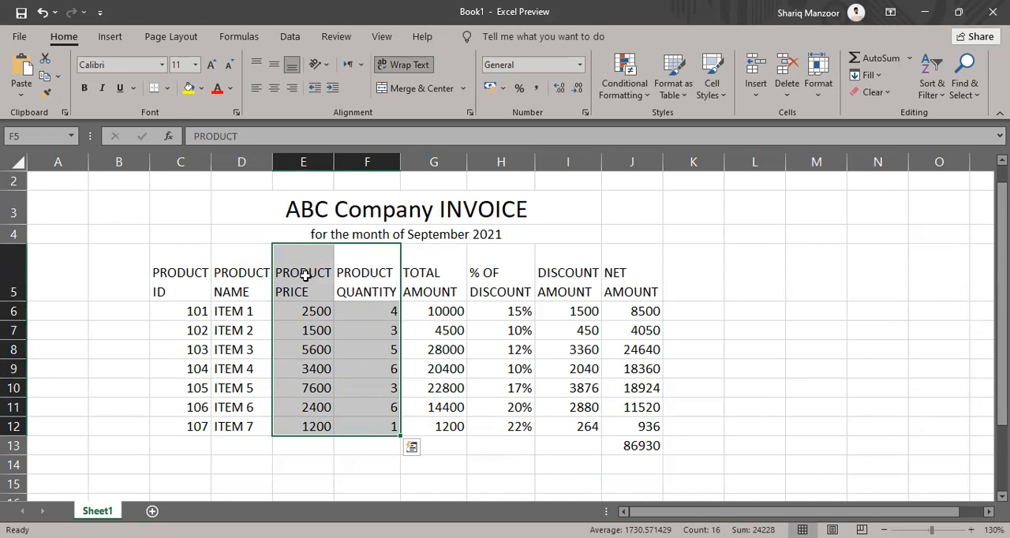
{"action": "left_click", "coordinate": [385, 323]}
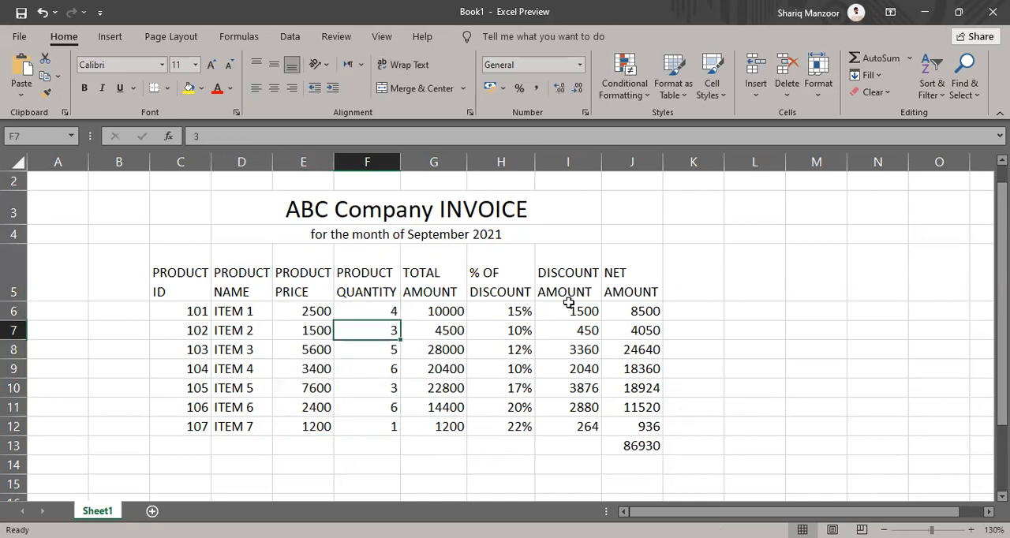
{"action": "left_click_drag", "start_coordinate": [554, 310], "coordinate": [652, 443]}
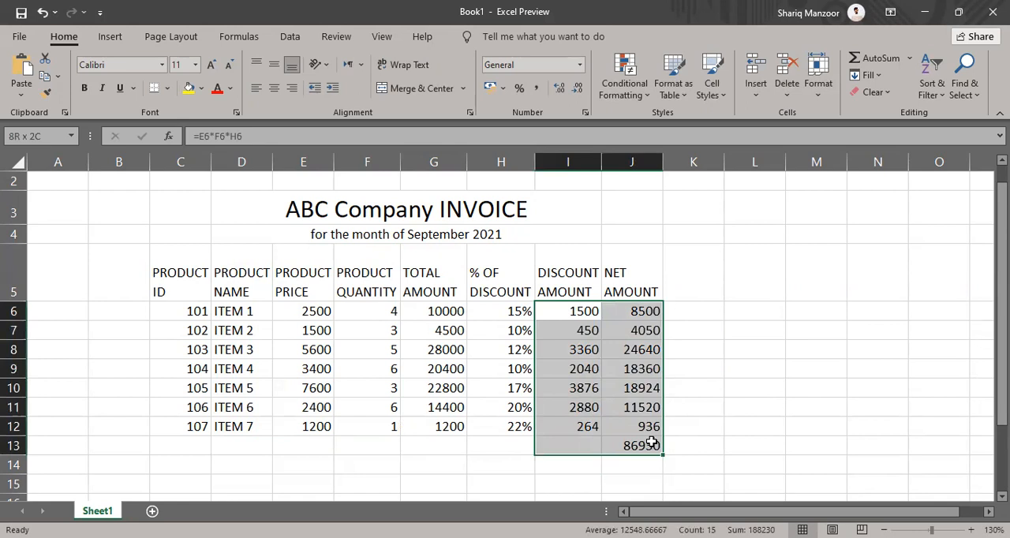
{"action": "left_click_drag", "start_coordinate": [652, 443], "coordinate": [652, 443]}
{"action": "left_click", "coordinate": [652, 444]}
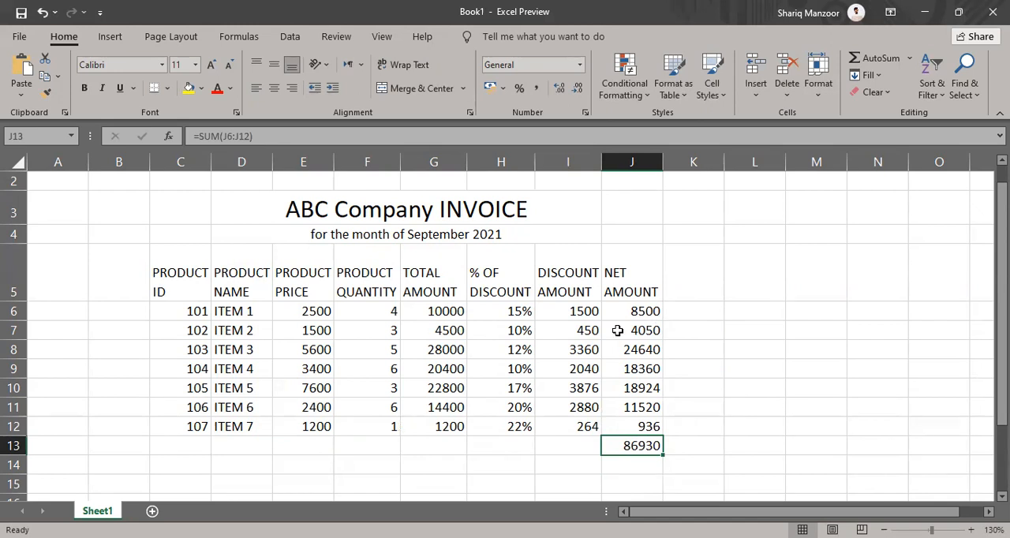
Merge and center cells C13 through I13 and enter the label TOTAL SUM in the merged cell
{"action": "left_click_drag", "start_coordinate": [173, 278], "coordinate": [611, 409]}
{"action": "left_click_drag", "start_coordinate": [193, 447], "coordinate": [568, 437]}
{"action": "left_click", "coordinate": [416, 88]}
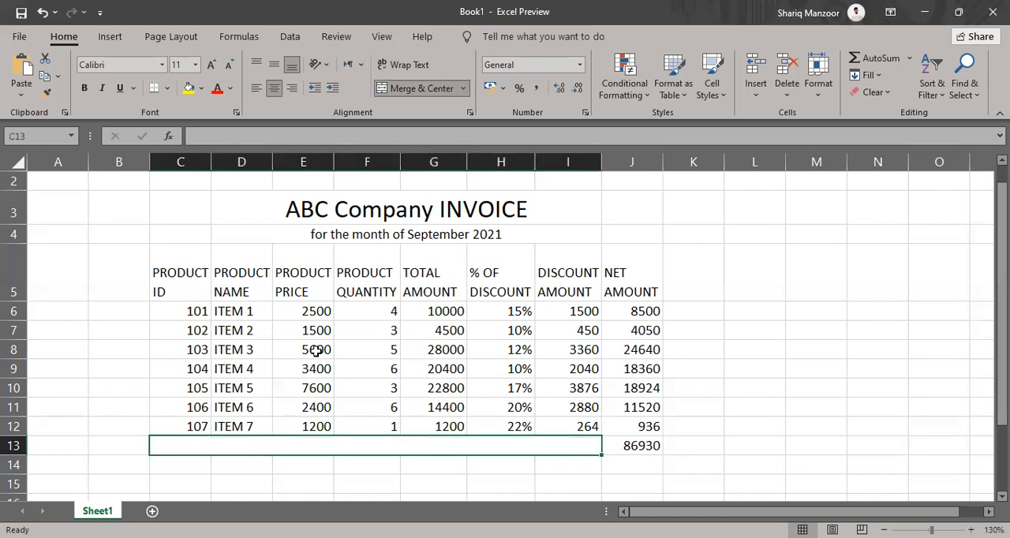
{"action": "type", "text": "TO"}
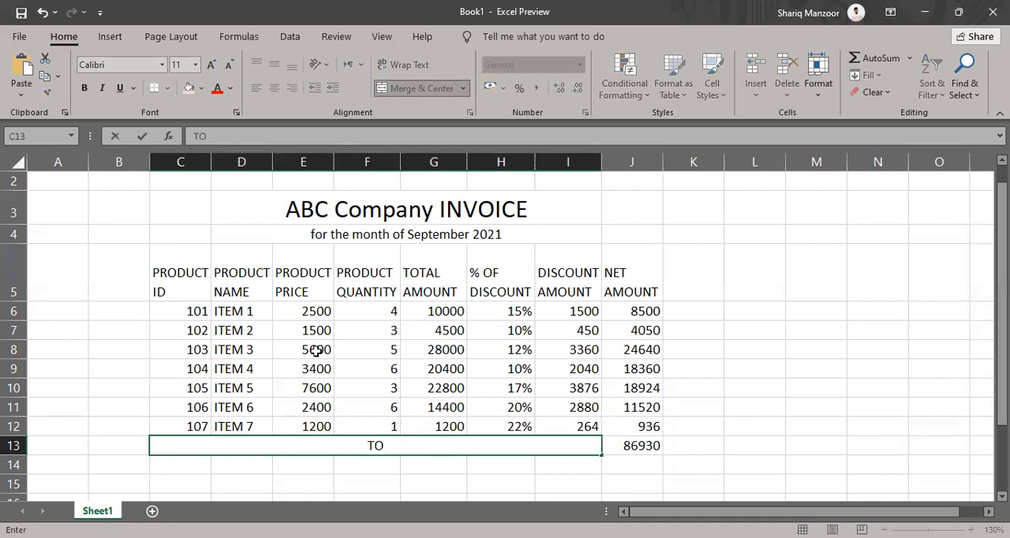
{"action": "type", "text": "TAL AMO"}
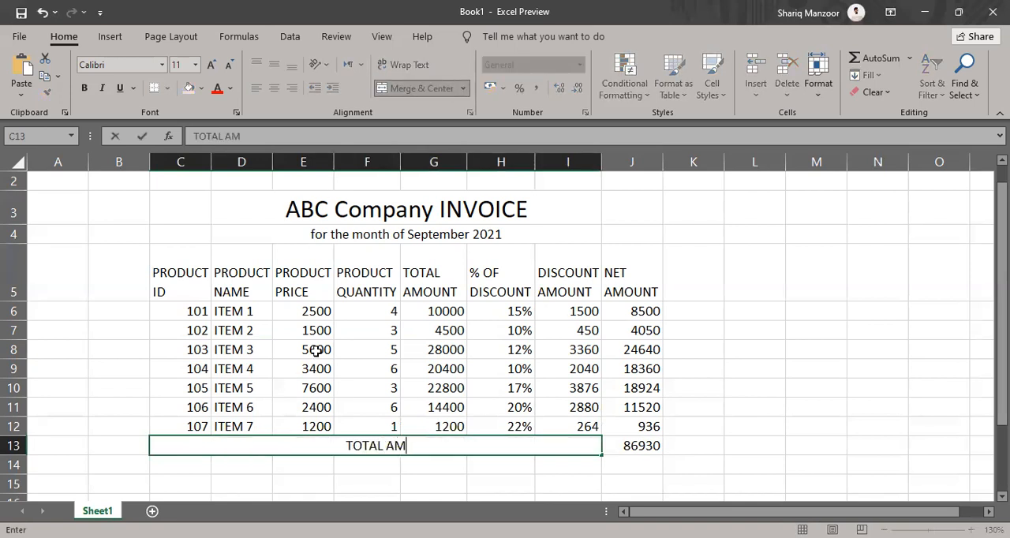
{"action": "key", "text": "BackSpace"}
{"action": "key", "text": "BackSpace"}
{"action": "key", "text": "BackSpace"}
{"action": "type", "text": "SUM"}
{"action": "key", "text": "Return"}
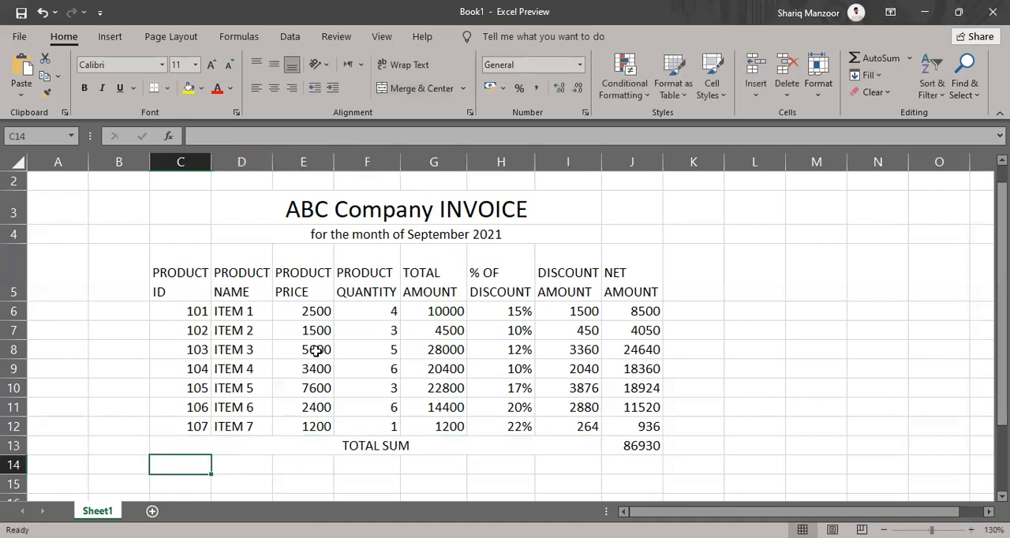
Extend the merged, centered title ABC Company INVOICE across cells C3 through J3
{"action": "left_click_drag", "start_coordinate": [154, 266], "coordinate": [623, 443]}
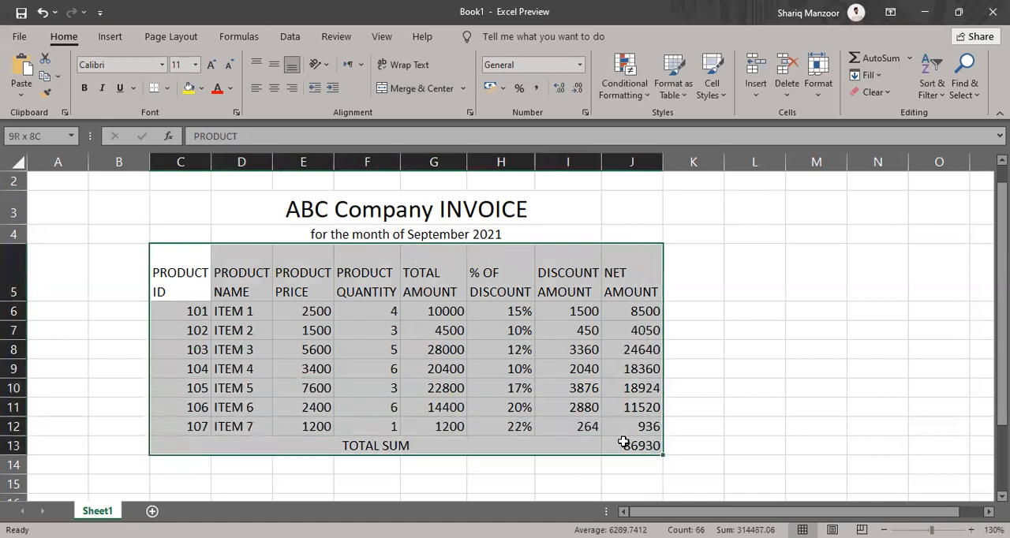
{"action": "left_click_drag", "start_coordinate": [312, 205], "coordinate": [568, 407]}
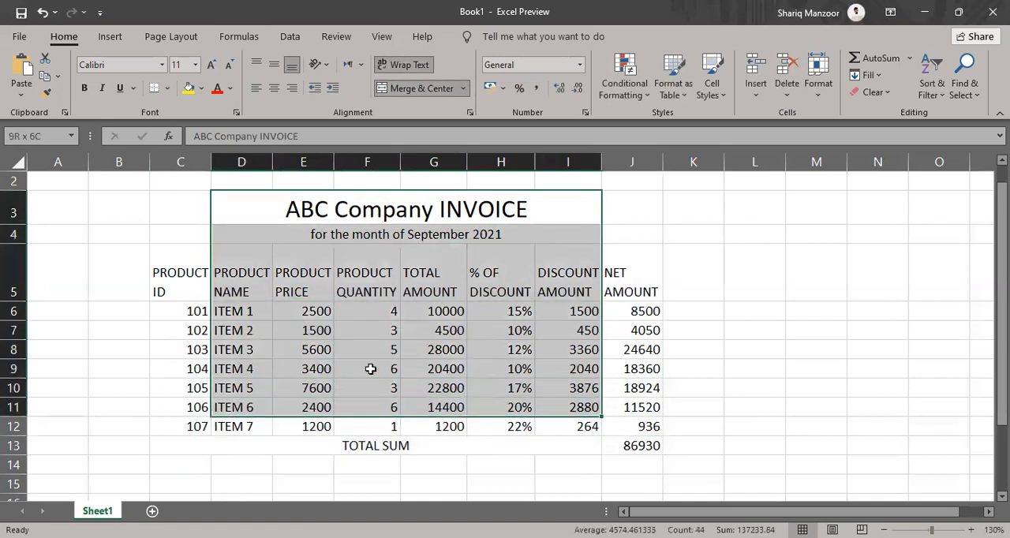
{"action": "left_click", "coordinate": [177, 206]}
{"action": "left_click_drag", "start_coordinate": [179, 210], "coordinate": [606, 207]}
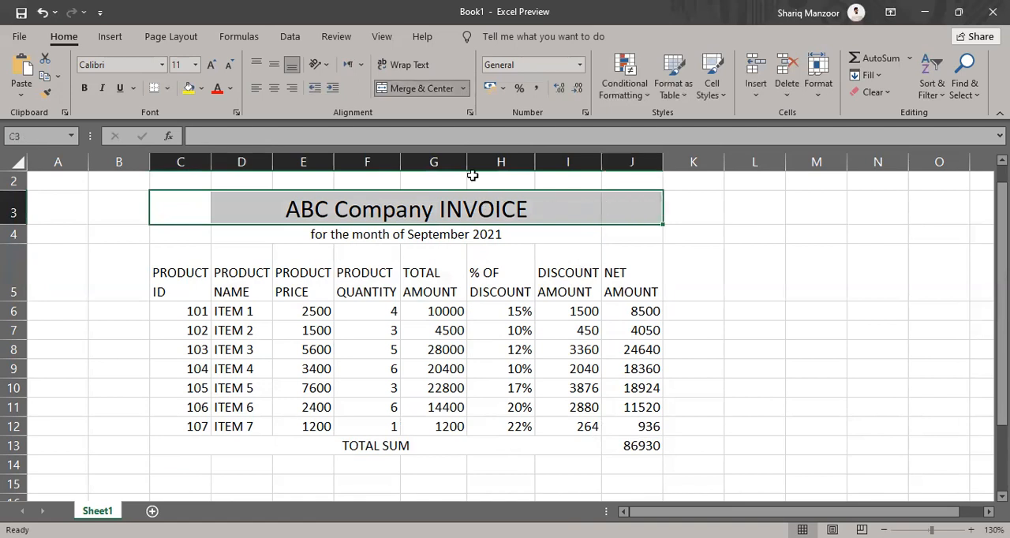
{"action": "left_click", "coordinate": [409, 92]}
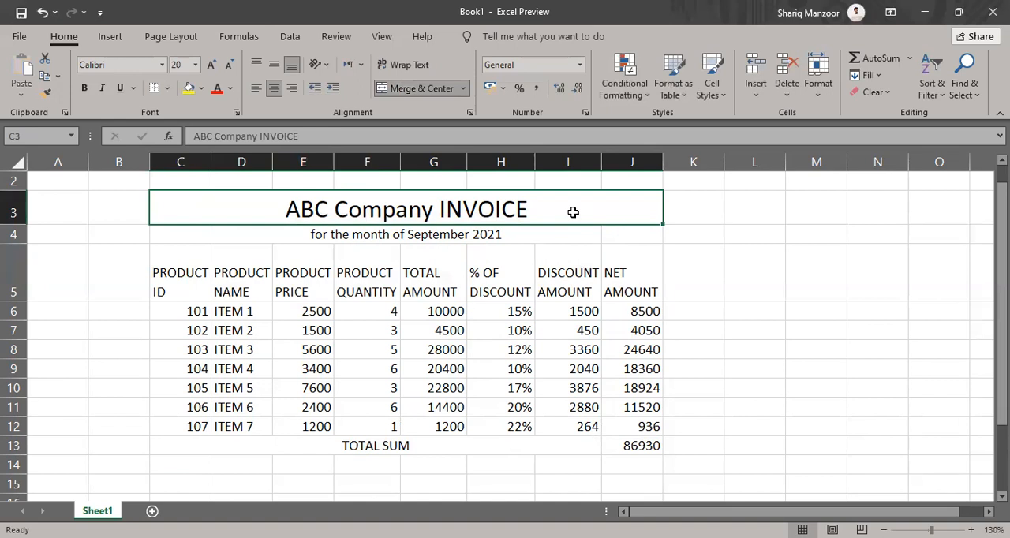
Extend the merged, centered subtitle "for the month of September 2021" across cells C4 through J4
{"action": "left_click", "coordinate": [483, 238]}
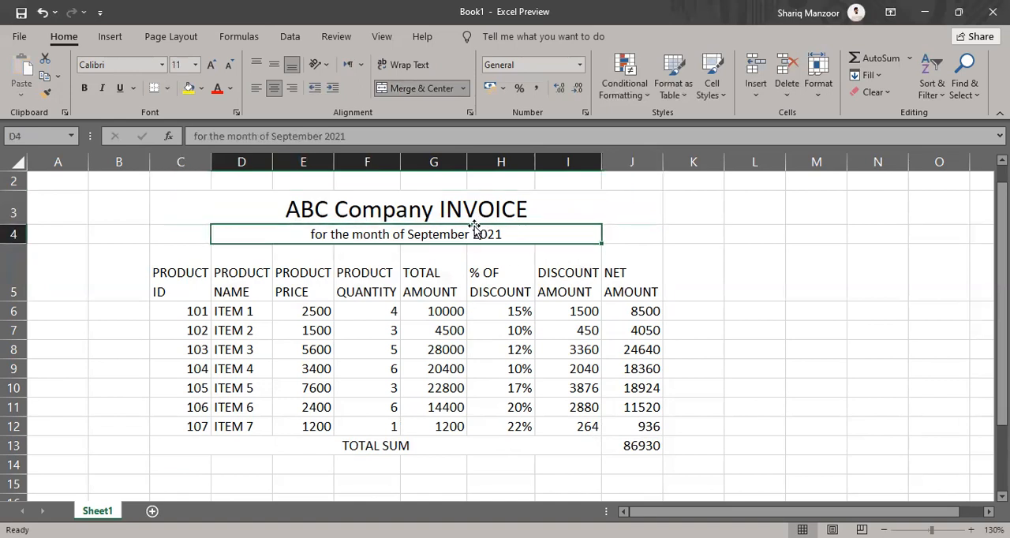
{"action": "left_click", "coordinate": [187, 236]}
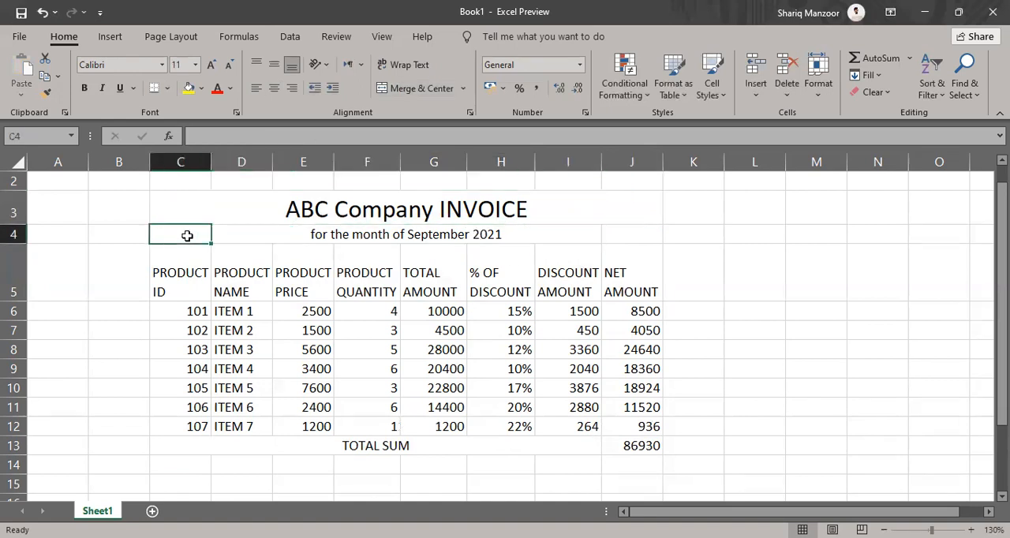
{"action": "left_click", "coordinate": [635, 235]}
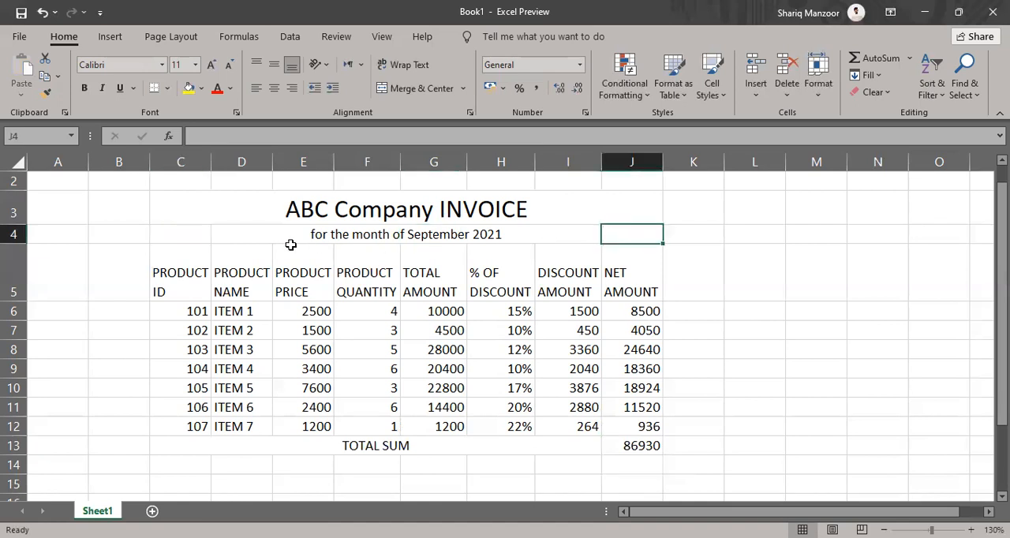
{"action": "left_click", "coordinate": [208, 239]}
{"action": "left_click_drag", "start_coordinate": [213, 239], "coordinate": [623, 230]}
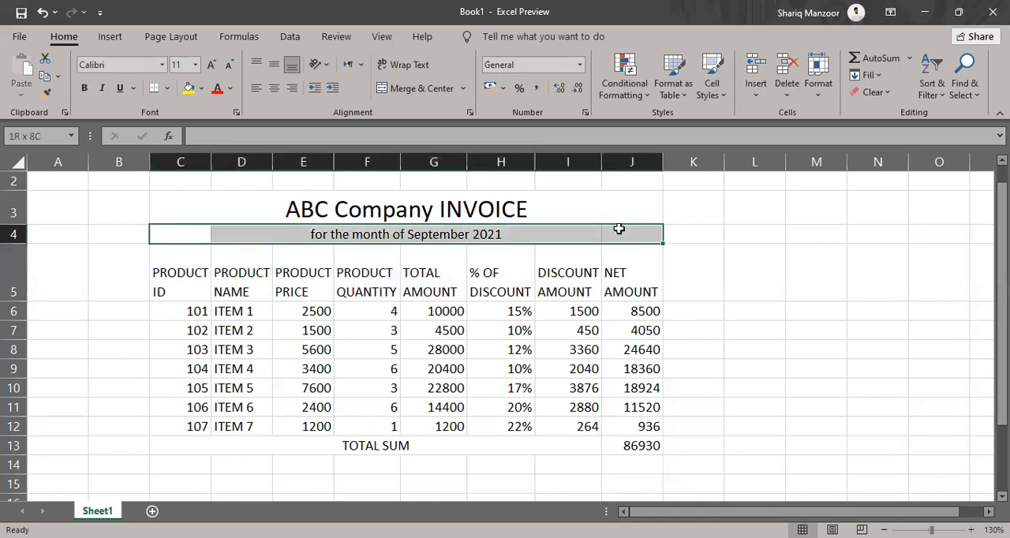
{"action": "left_click", "coordinate": [401, 88]}
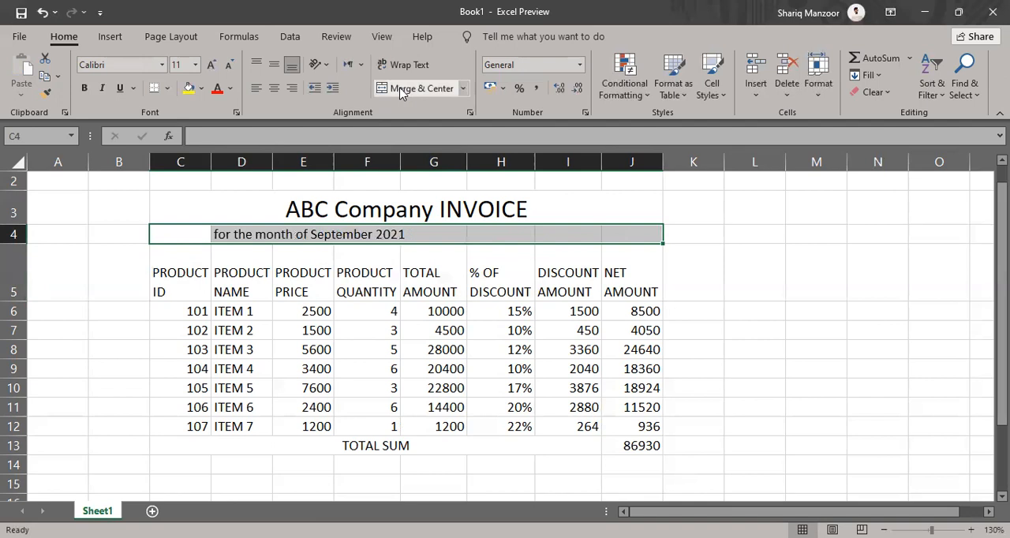
{"action": "left_click", "coordinate": [401, 90]}
Apply all borders to the whole invoice range C3:J13, from the title to the TOTAL SUM row
{"action": "left_click_drag", "start_coordinate": [258, 214], "coordinate": [311, 445]}
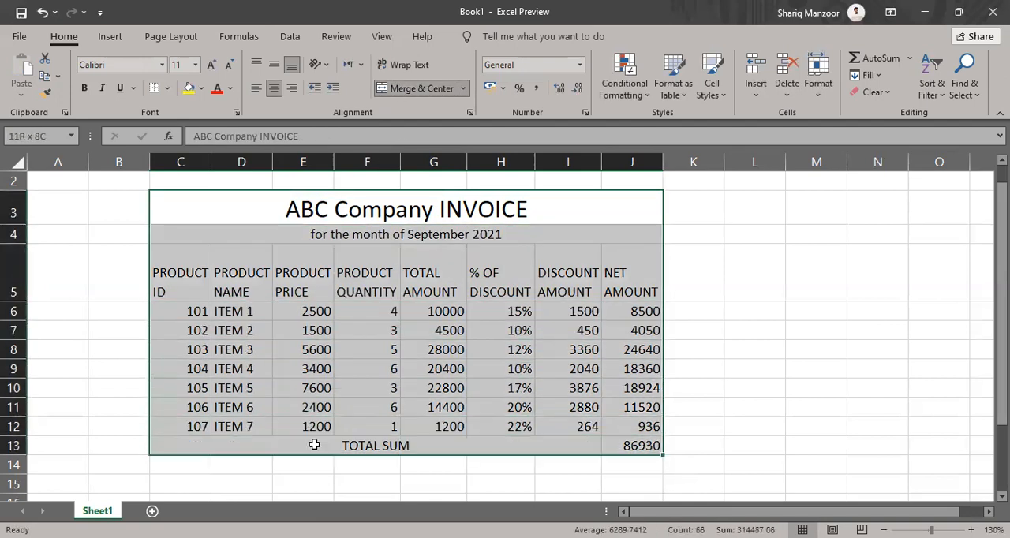
{"action": "left_click", "coordinate": [168, 89]}
{"action": "left_click", "coordinate": [185, 232]}
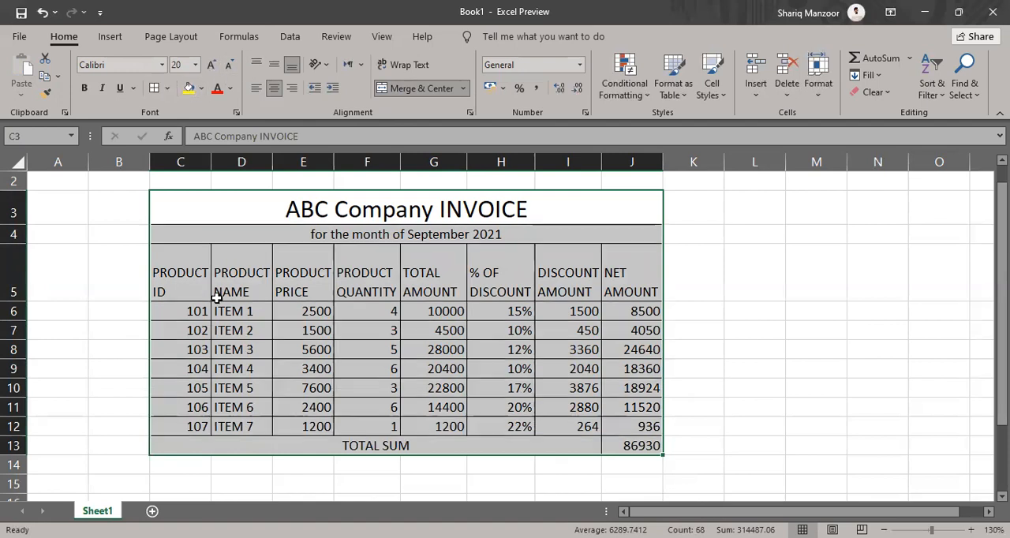
Center the contents of the whole invoice range both horizontally and vertically
{"action": "left_click", "coordinate": [273, 88]}
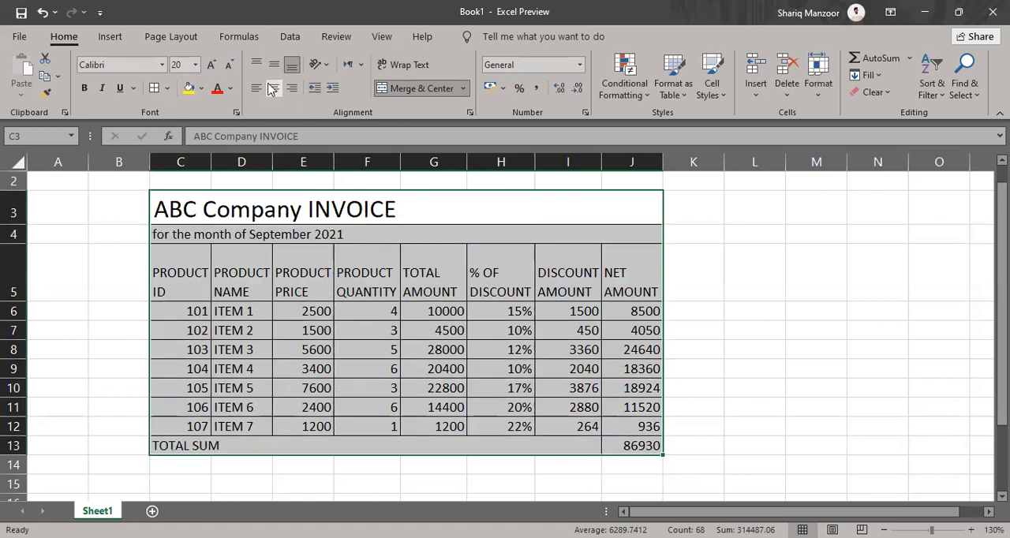
{"action": "left_click", "coordinate": [273, 88]}
{"action": "left_click", "coordinate": [274, 65]}
{"action": "left_click", "coordinate": [274, 64]}
{"action": "left_click", "coordinate": [274, 65]}
Make the column headings in C5:J5 bold and widen columns C, D and E slightly so PRODUCT fits on one line
{"action": "left_click_drag", "start_coordinate": [198, 282], "coordinate": [631, 278]}
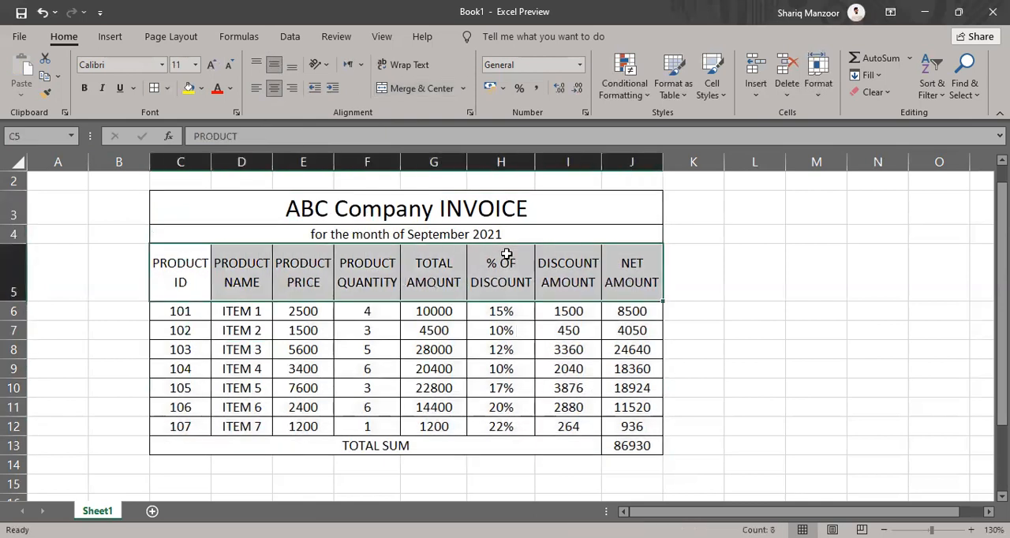
{"action": "left_click", "coordinate": [85, 88]}
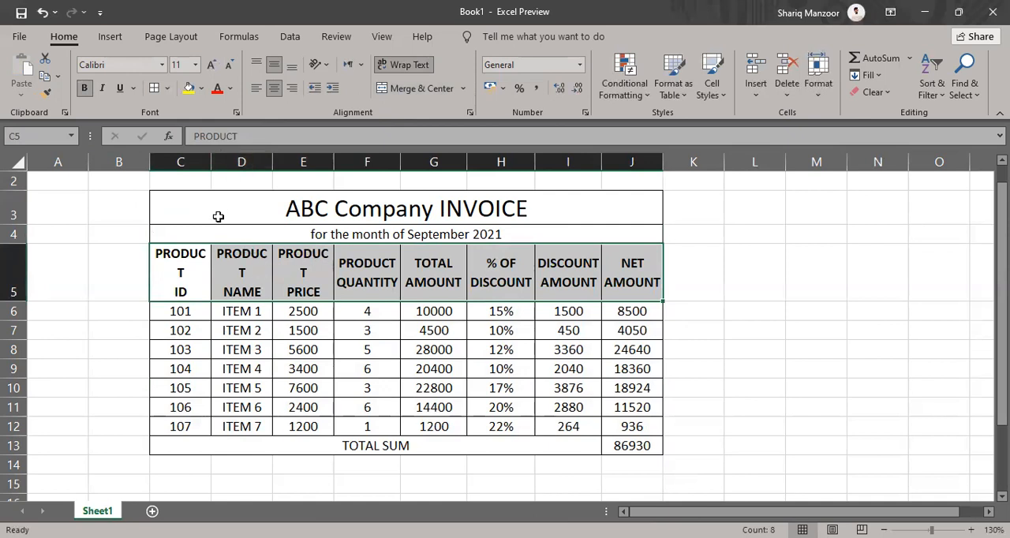
{"action": "left_click_drag", "start_coordinate": [211, 163], "coordinate": [213, 163]}
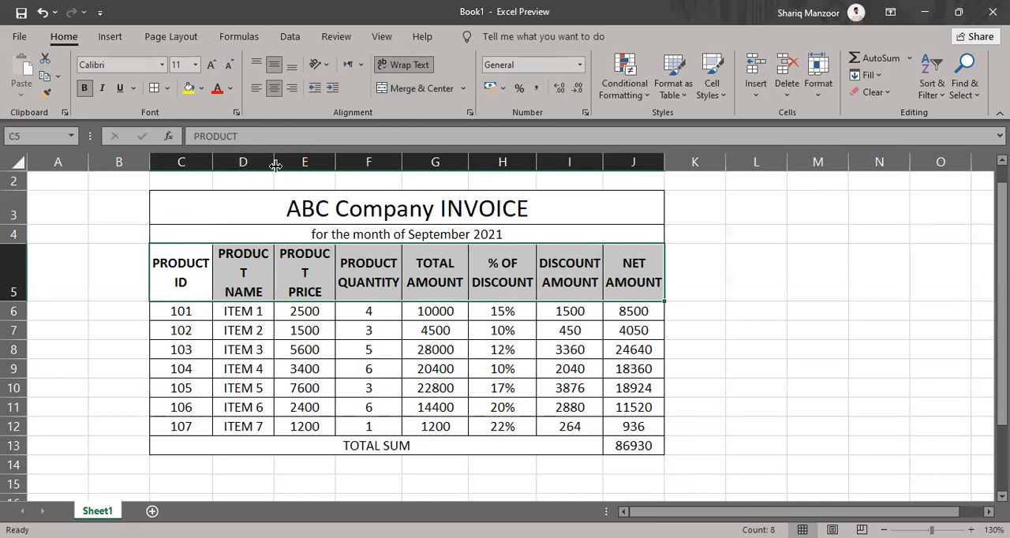
{"action": "left_click_drag", "start_coordinate": [276, 165], "coordinate": [277, 164]}
{"action": "left_click_drag", "start_coordinate": [338, 161], "coordinate": [340, 162]}
Make the TOTAL SUM label and its amount in row 13 bold
{"action": "left_click", "coordinate": [237, 447]}
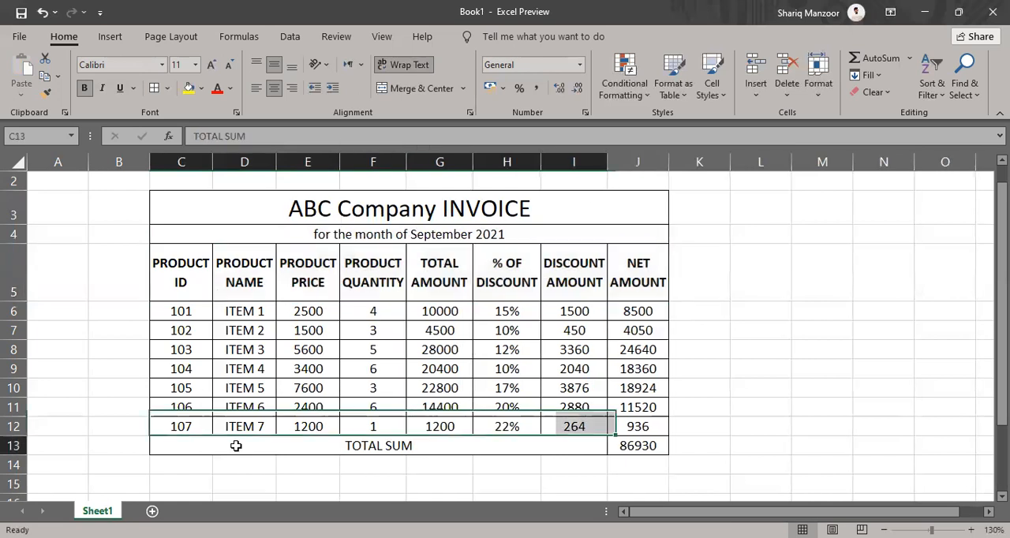
{"action": "left_click", "coordinate": [625, 447], "text": "shift"}
{"action": "left_click", "coordinate": [84, 87]}
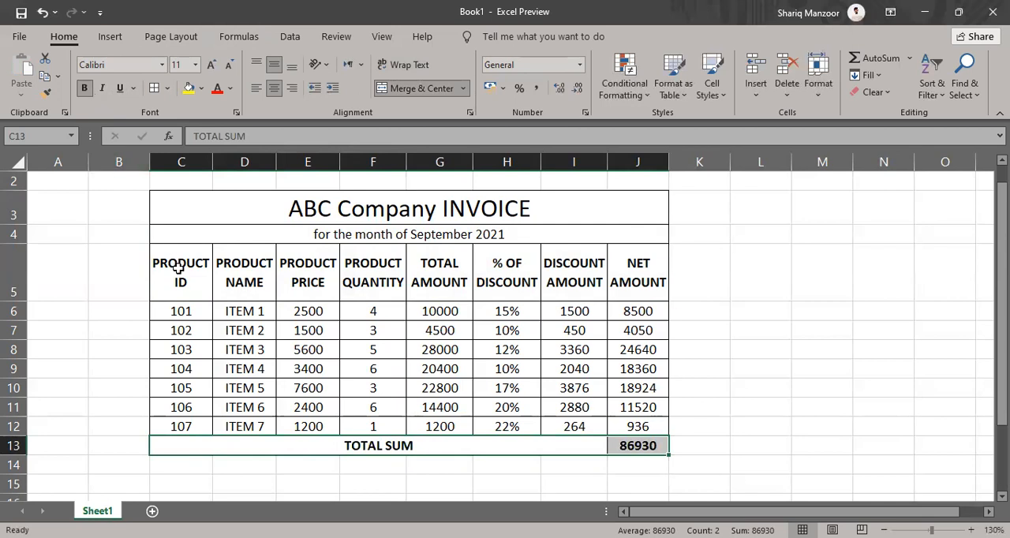
Fill the merged title cell ABC Company INVOICE with a medium gray theme color
{"action": "left_click_drag", "start_coordinate": [168, 282], "coordinate": [621, 276]}
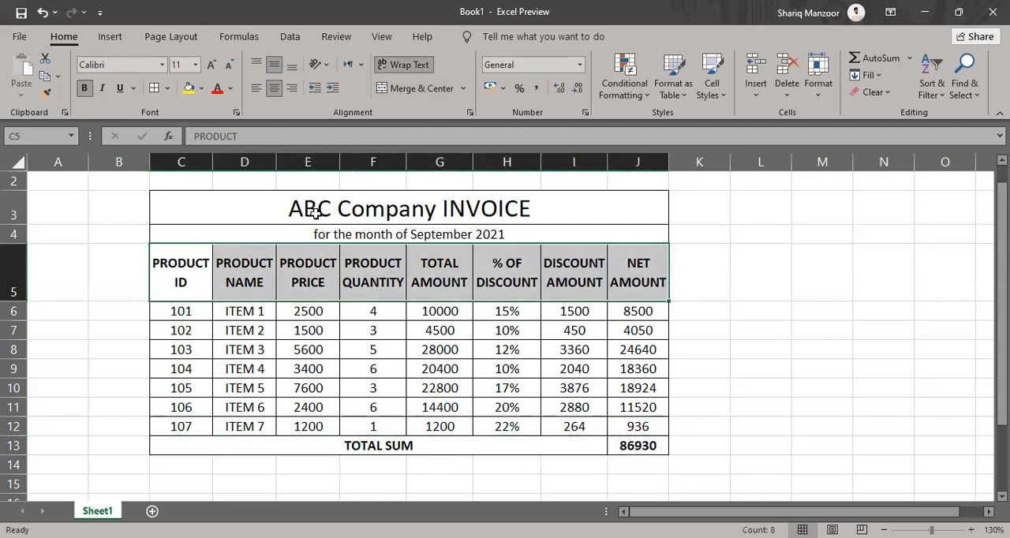
{"action": "left_click", "coordinate": [208, 209]}
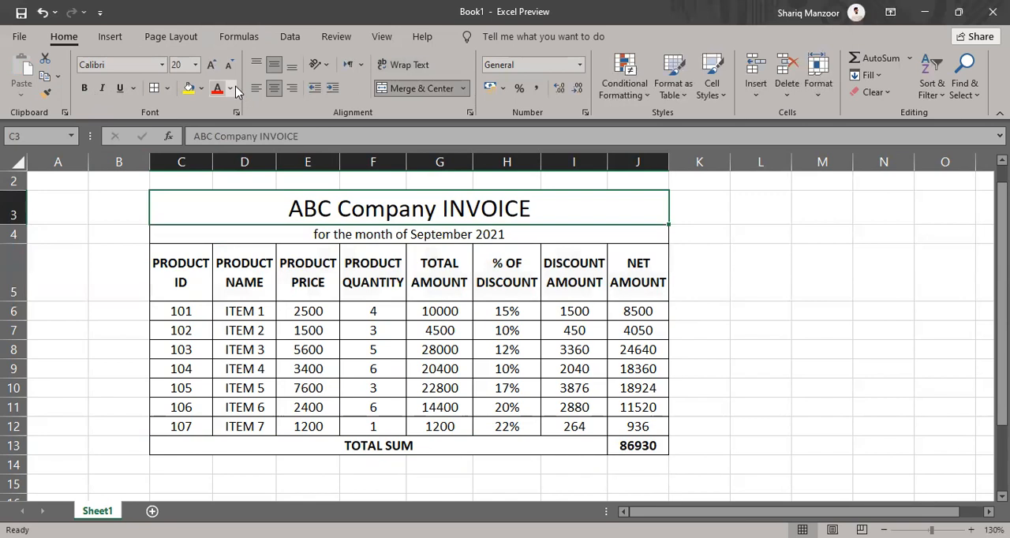
{"action": "left_click", "coordinate": [230, 88]}
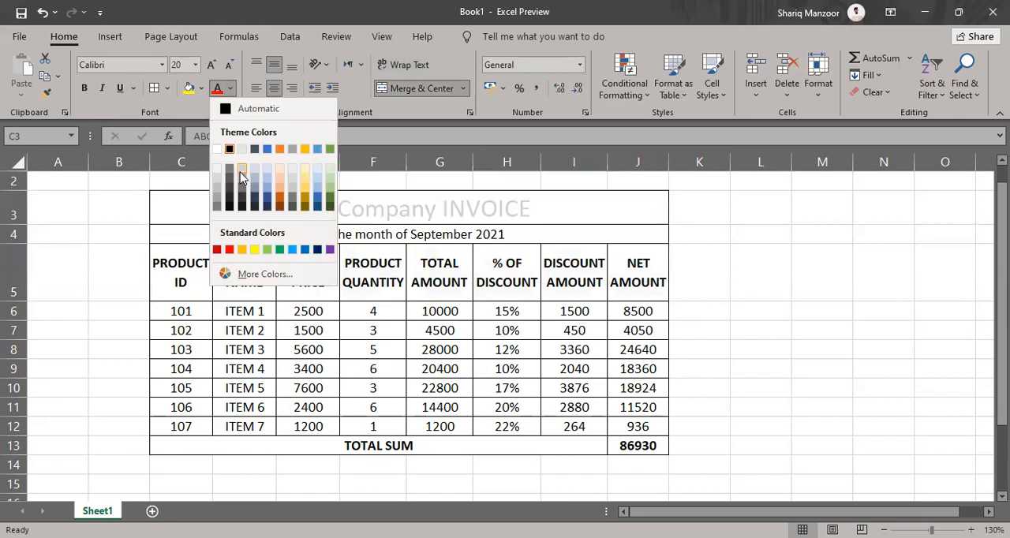
{"action": "left_click", "coordinate": [201, 89]}
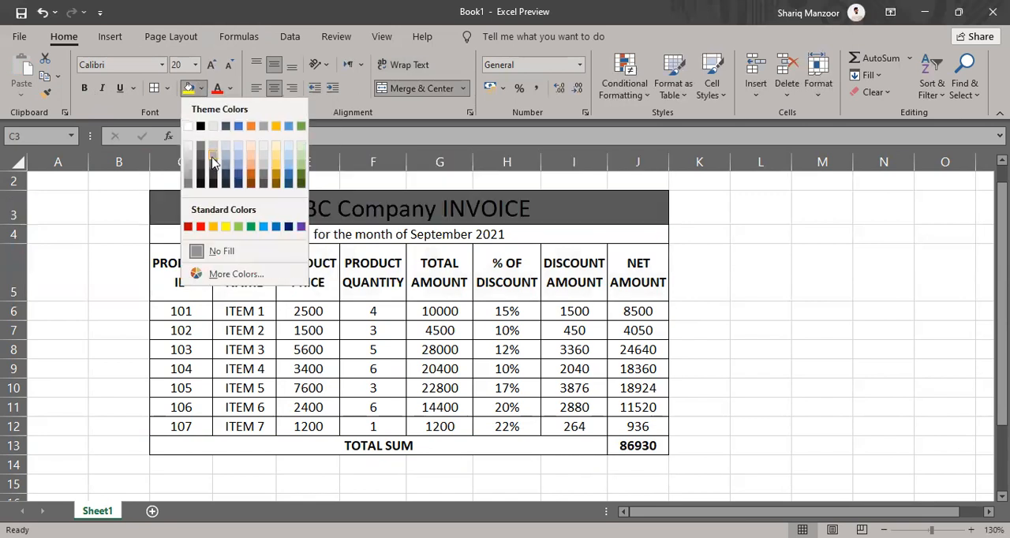
{"action": "left_click", "coordinate": [213, 157]}
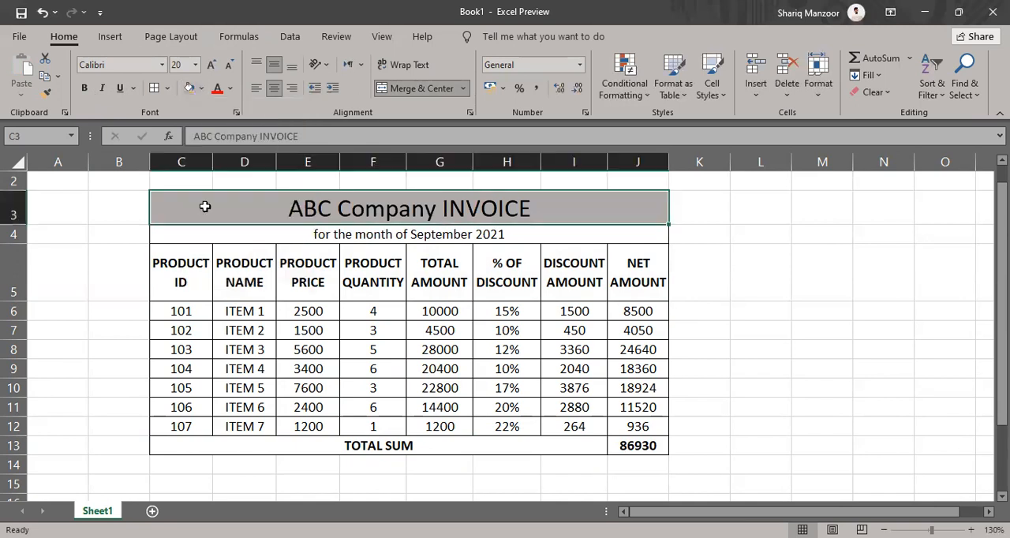
Fill the merged subtitle cell in row 4 with a pale blue-gray theme color
{"action": "left_click", "coordinate": [203, 235]}
{"action": "left_click", "coordinate": [201, 89]}
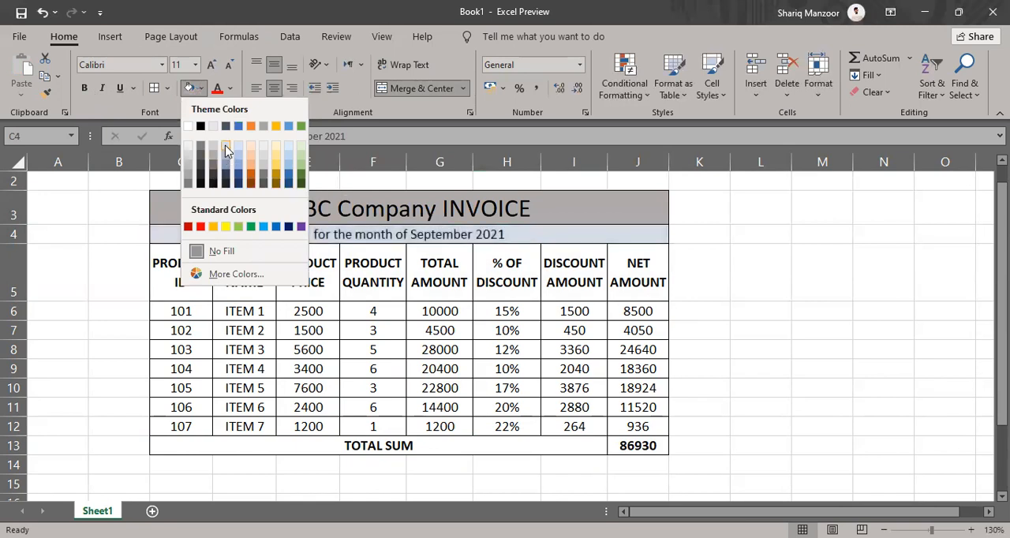
{"action": "left_click", "coordinate": [225, 146]}
Fill the column headings C5:J5 with a light blue theme color and the item rows C6:J12 with a paler blue shade
{"action": "left_click_drag", "start_coordinate": [181, 273], "coordinate": [660, 293]}
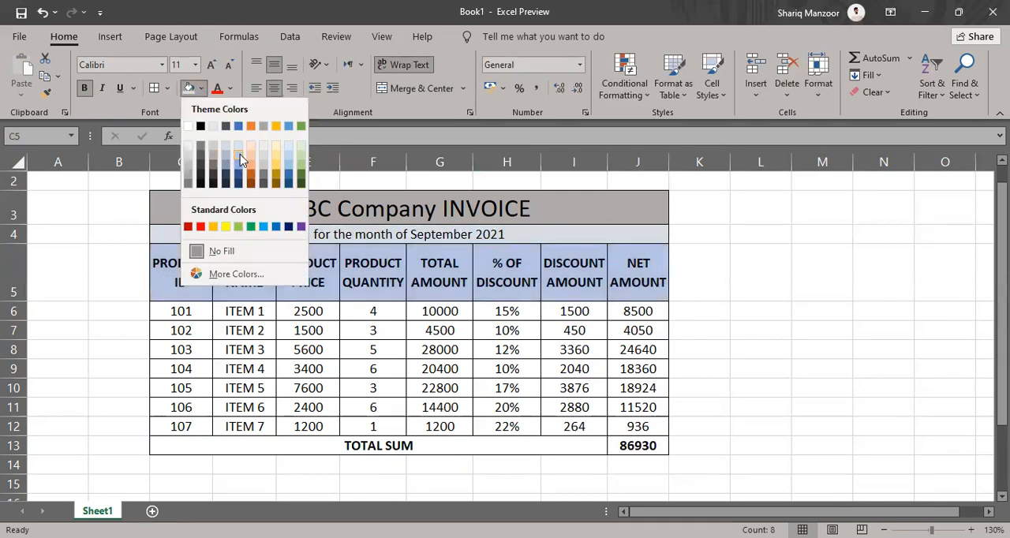
{"action": "left_click_drag", "start_coordinate": [181, 310], "coordinate": [633, 433]}
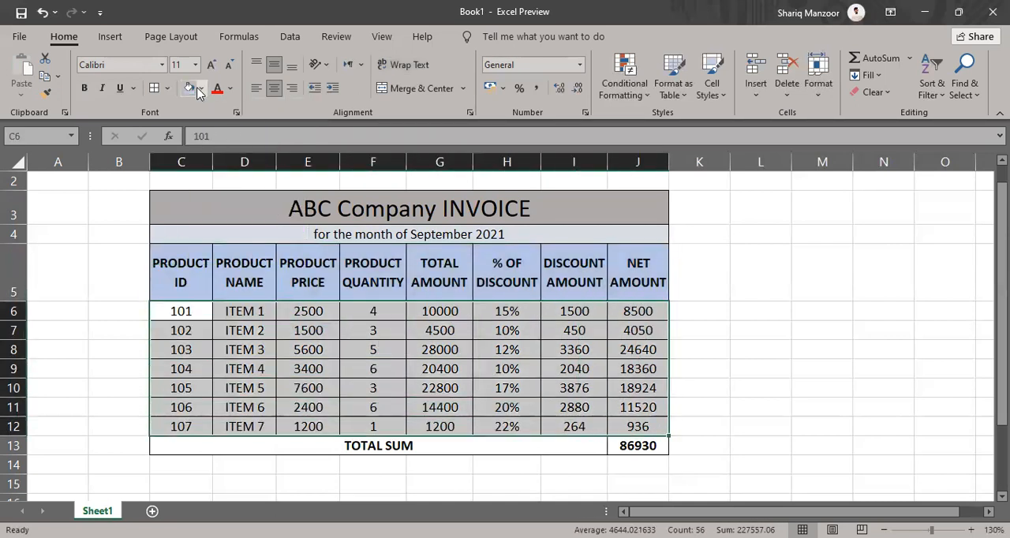
{"action": "left_click", "coordinate": [238, 149]}
Fill the TOTAL SUM row in C13:J13 with the same light blue theme color as the column headings
{"action": "left_click_drag", "start_coordinate": [194, 449], "coordinate": [638, 444]}
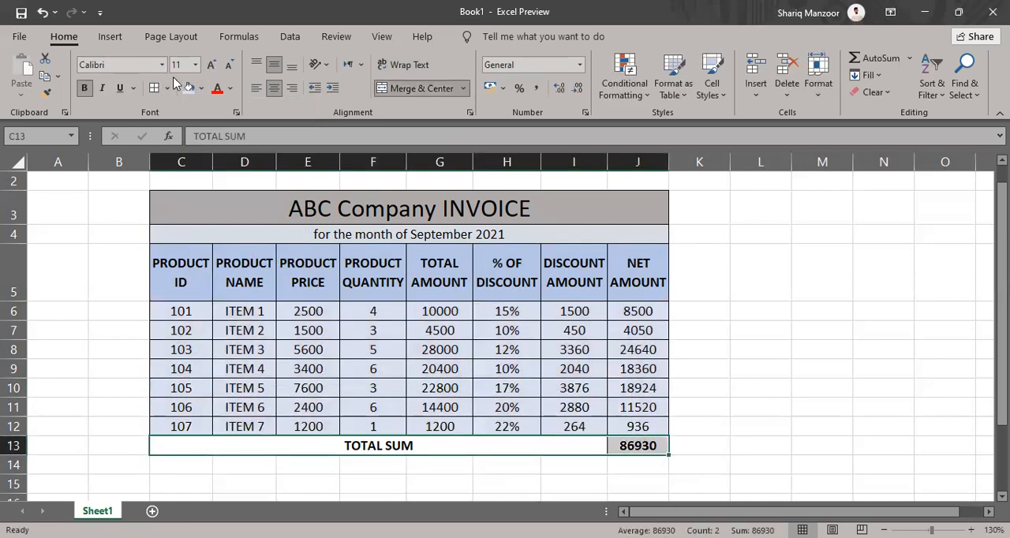
{"action": "left_click", "coordinate": [203, 88]}
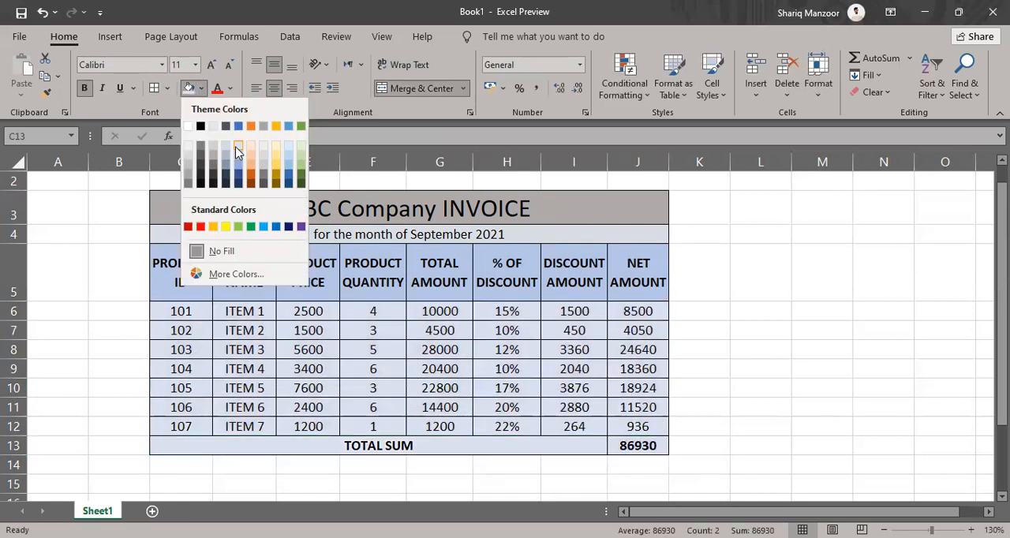
{"action": "left_click", "coordinate": [235, 153]}
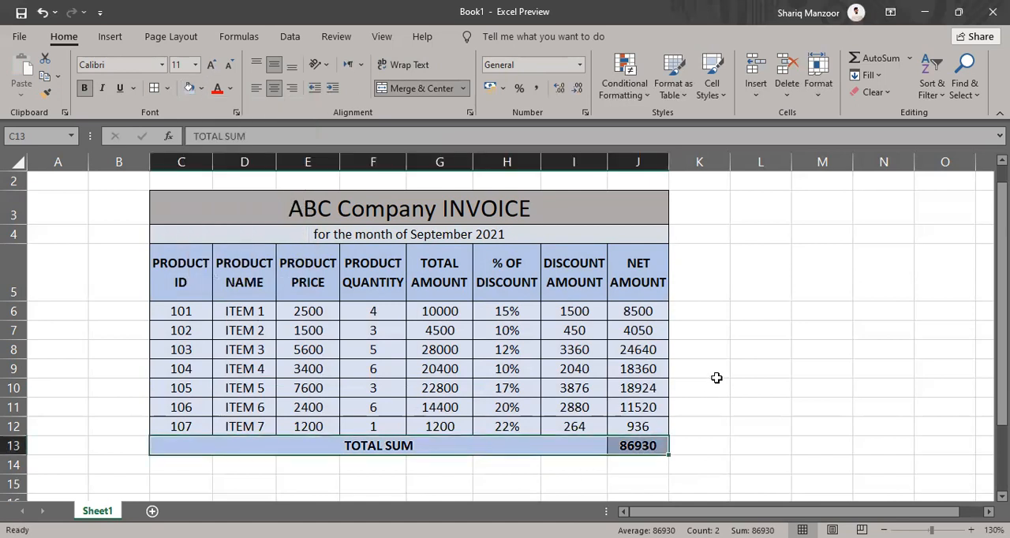
{"action": "left_click", "coordinate": [717, 375]}
Autofit column I so the DISCOUNT AMOUNT heading fits without splitting a word
{"action": "scroll", "coordinate": [779, 380], "scroll_direction": "down", "scroll_amount": 1}
{"action": "left_click", "coordinate": [845, 340]}
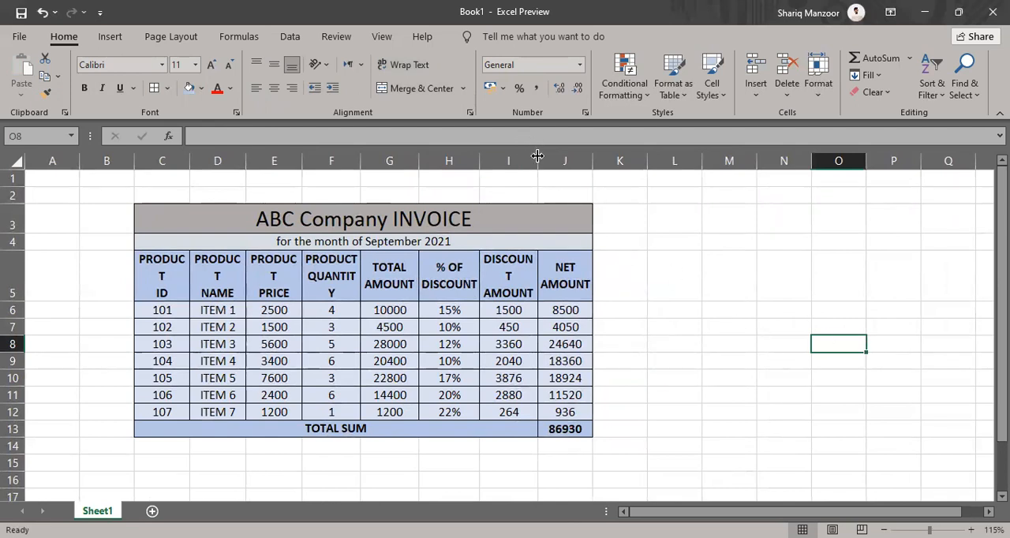
{"action": "double_click", "coordinate": [539, 156]}
{"action": "left_click", "coordinate": [708, 342]}
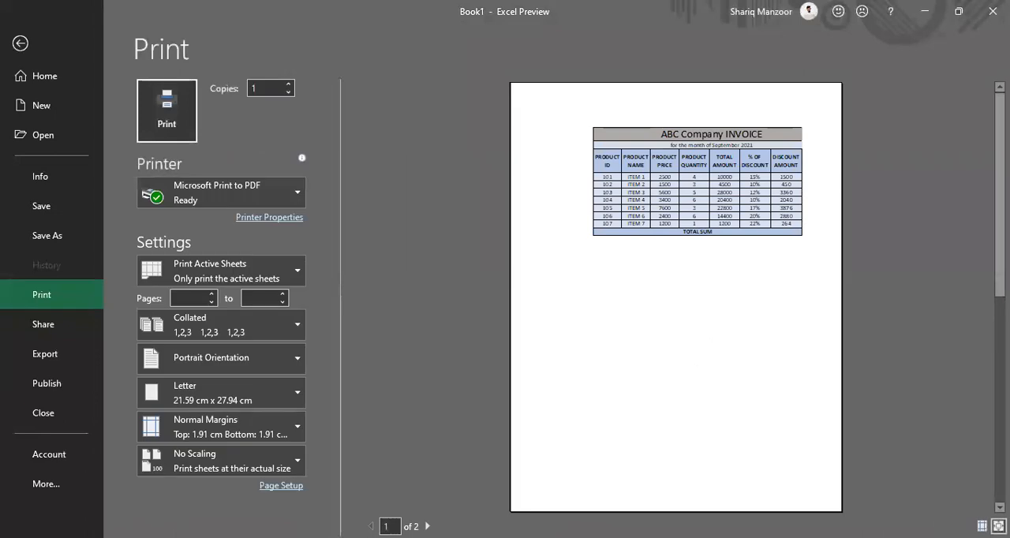
Examine the invoice's print preview pages and the page-break line on the sheet to see how the table splits
{"action": "scroll", "coordinate": [873, 467], "scroll_direction": "down", "scroll_amount": 1}
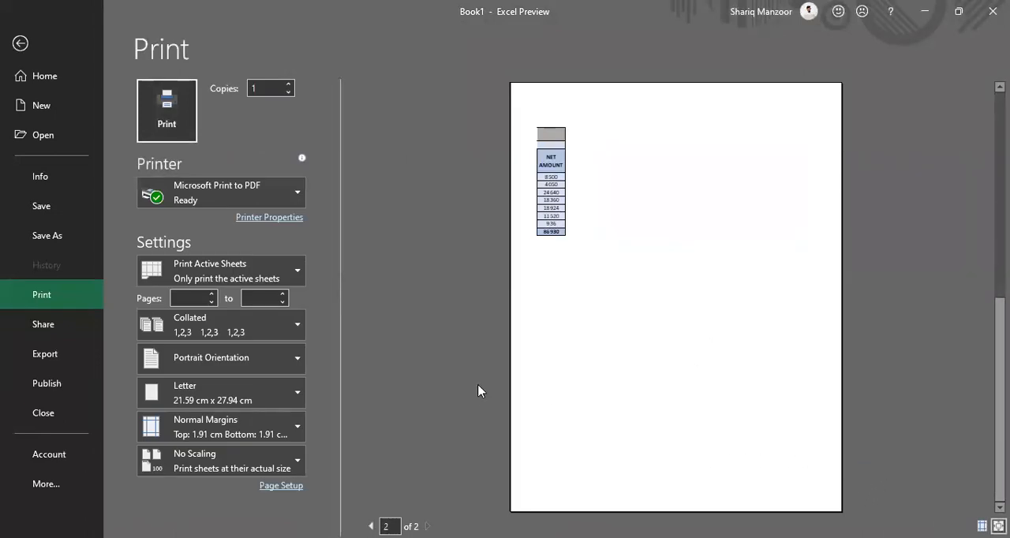
{"action": "scroll", "coordinate": [604, 232], "scroll_direction": "up", "scroll_amount": 1}
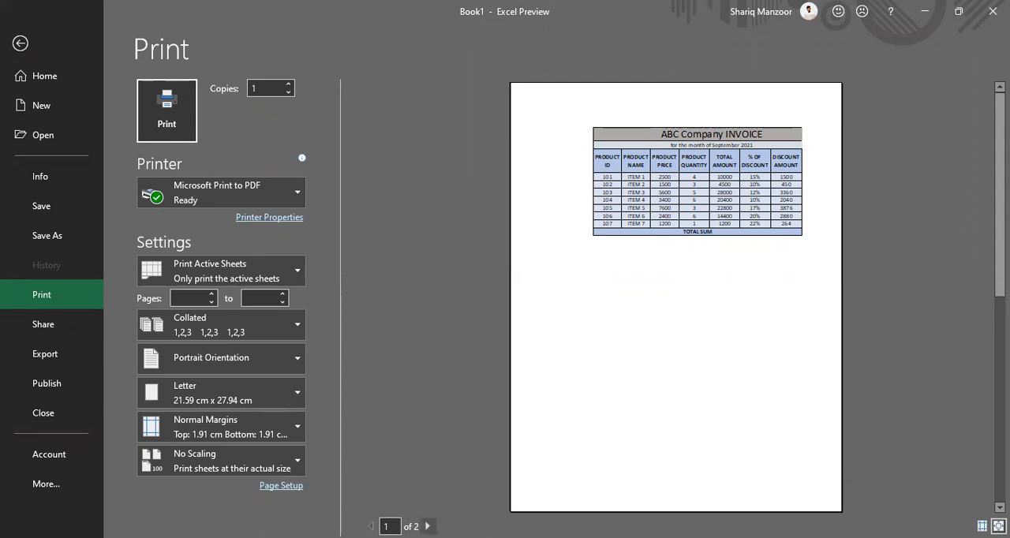
{"action": "left_click", "coordinate": [427, 526]}
{"action": "key", "text": "Escape"}
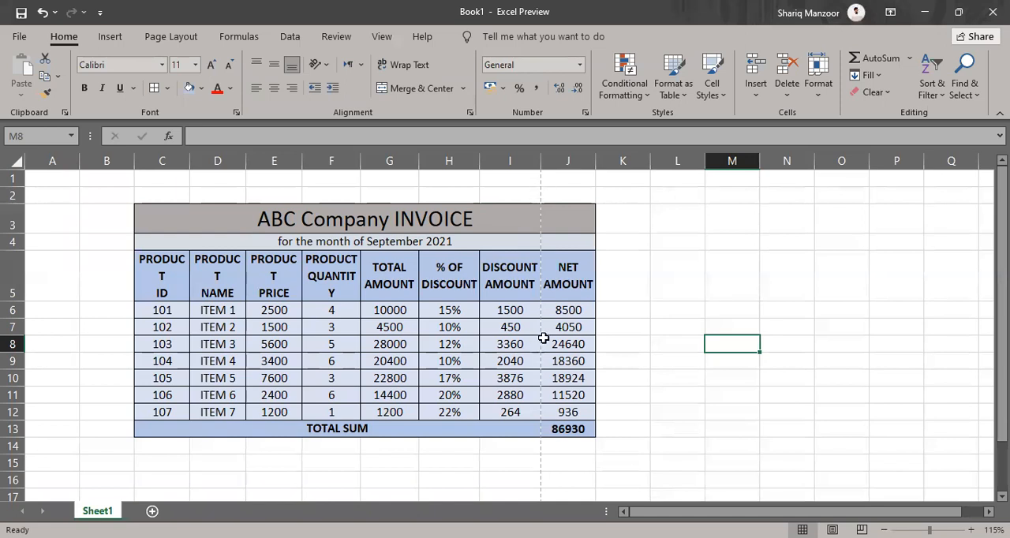
{"action": "scroll", "coordinate": [529, 310], "scroll_direction": "down", "scroll_amount": 3}
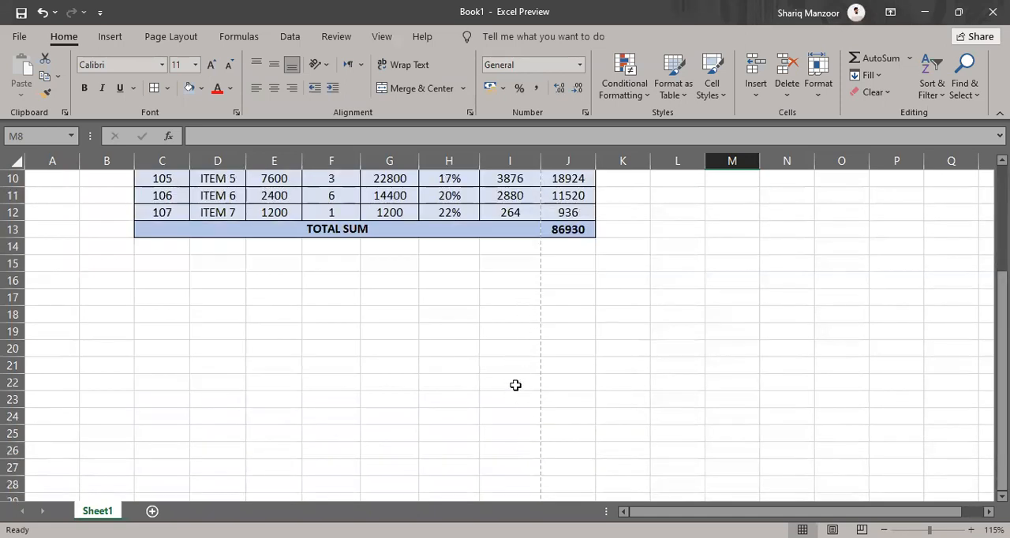
{"action": "scroll", "coordinate": [511, 419], "scroll_direction": "down", "scroll_amount": 1}
{"action": "scroll", "coordinate": [514, 415], "scroll_direction": "up", "scroll_amount": 3}
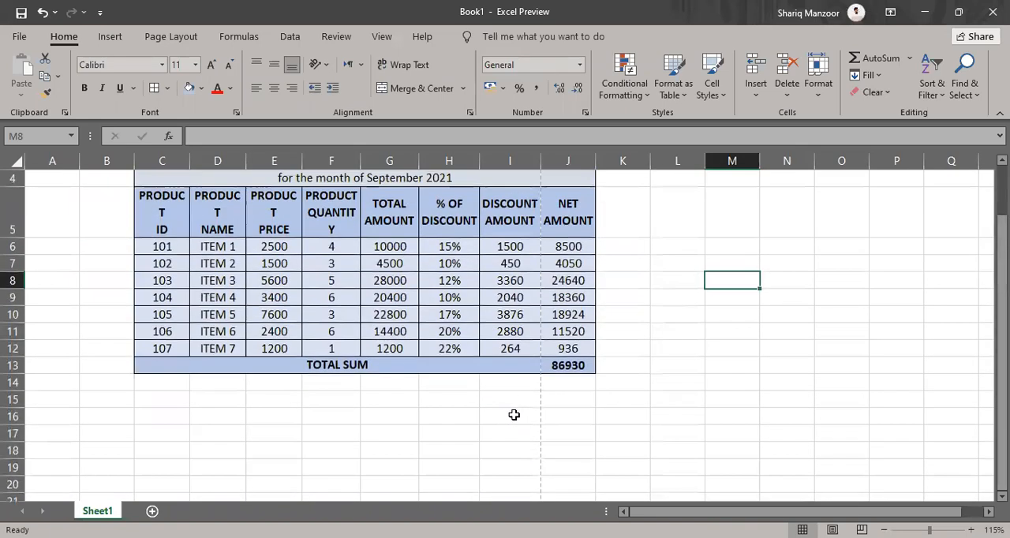
{"action": "scroll", "coordinate": [506, 405], "scroll_direction": "up", "scroll_amount": 1}
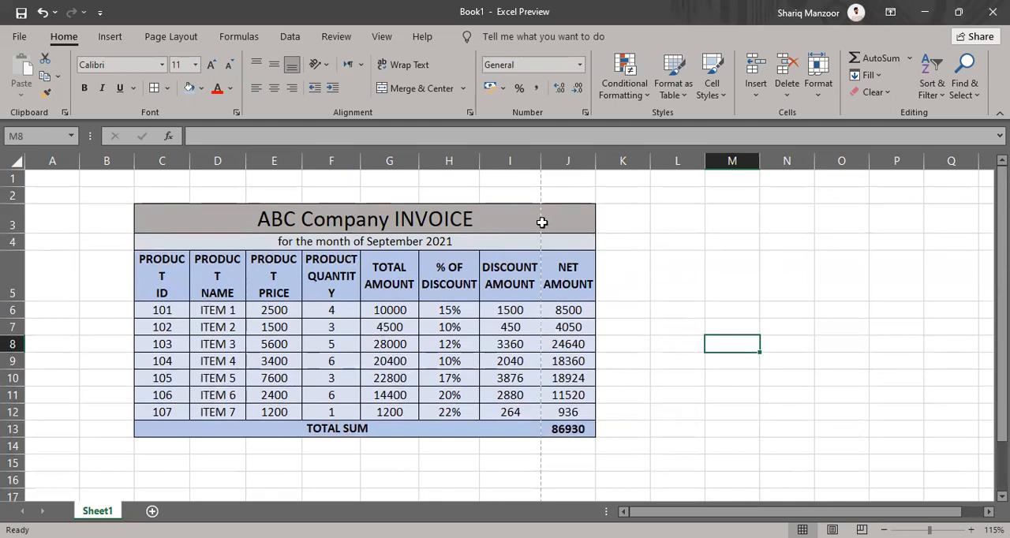
Move the whole invoice table C3:J13 so it starts at cell A1, allowing merged cells to unmerge
{"action": "left_click_drag", "start_coordinate": [206, 214], "coordinate": [521, 431]}
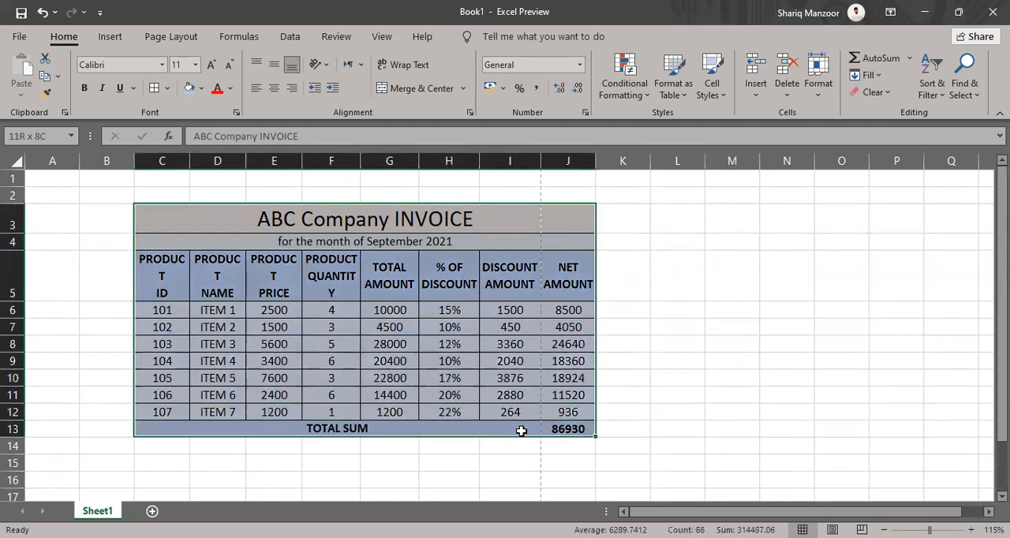
{"action": "key", "text": "ctrl+c"}
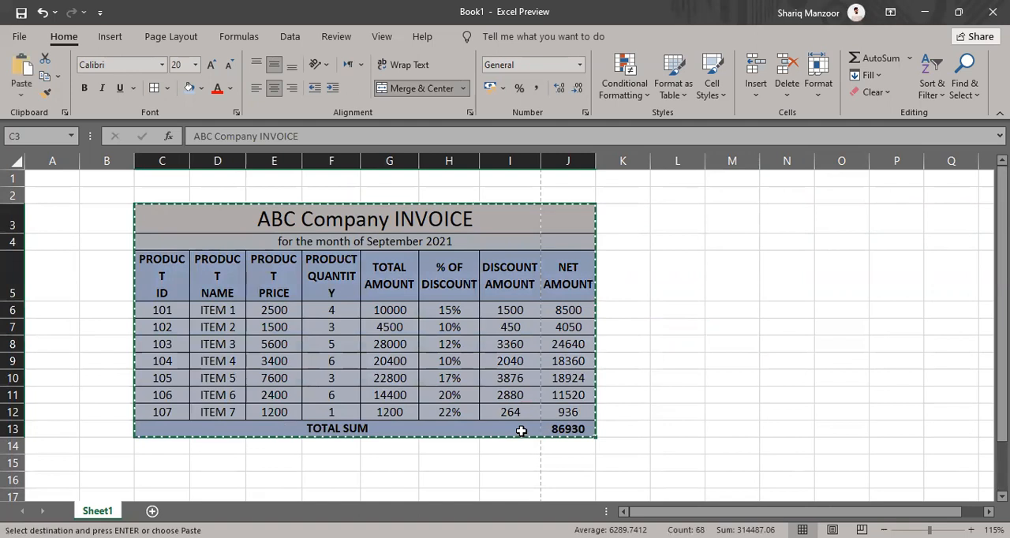
{"action": "left_click", "coordinate": [43, 176]}
{"action": "key", "text": "ctrl+v"}
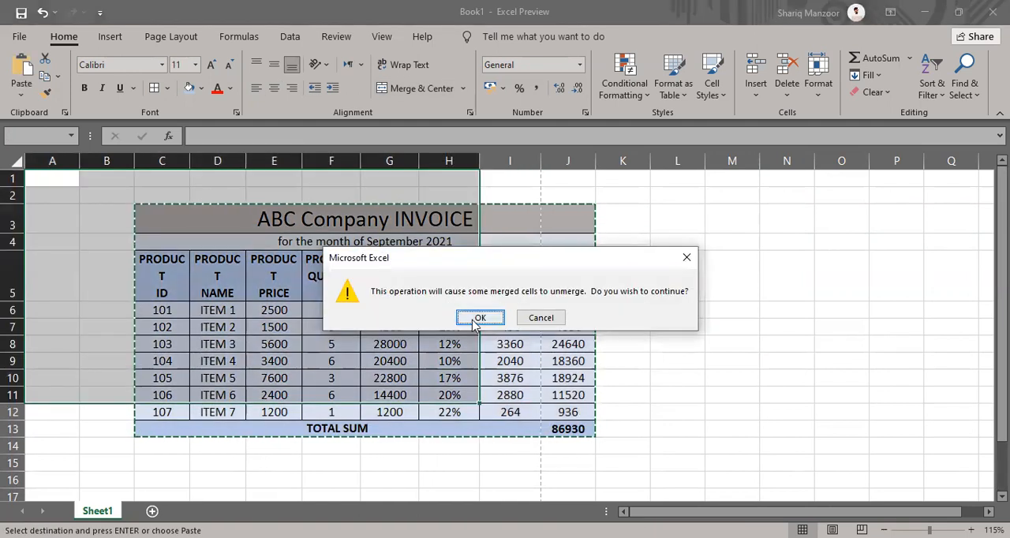
{"action": "left_click", "coordinate": [477, 318]}
Merge and center the invoice title across A1:H1 and the September 2021 subtitle across A2:H2
{"action": "left_click_drag", "start_coordinate": [71, 186], "coordinate": [425, 144]}
{"action": "left_click", "coordinate": [401, 91]}
{"action": "left_click_drag", "start_coordinate": [55, 208], "coordinate": [458, 213]}
{"action": "left_click", "coordinate": [403, 88]}
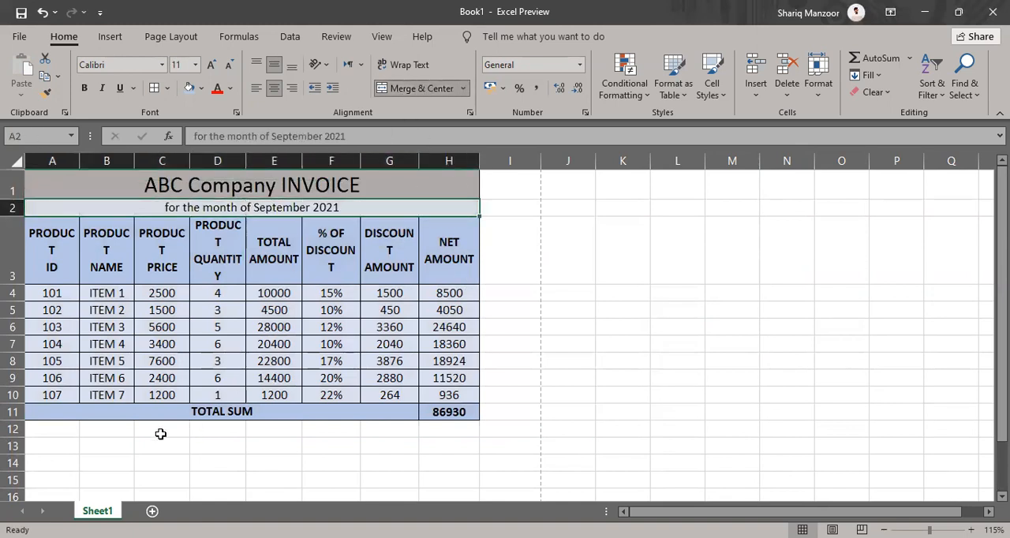
{"action": "left_click", "coordinate": [304, 476]}
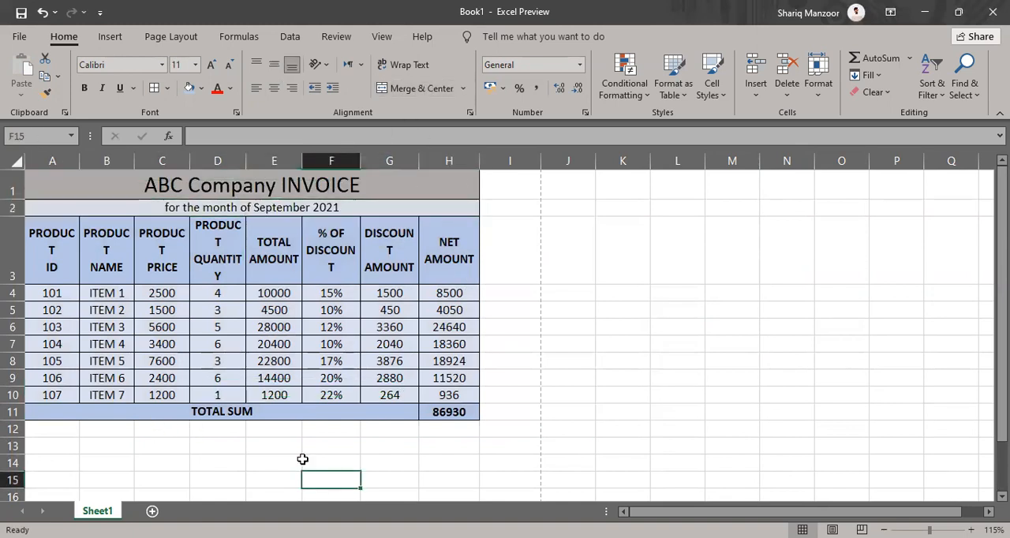
Autofit columns A, B, C, D, G and F so no word in their headings is split across lines
{"action": "double_click", "coordinate": [83, 158]}
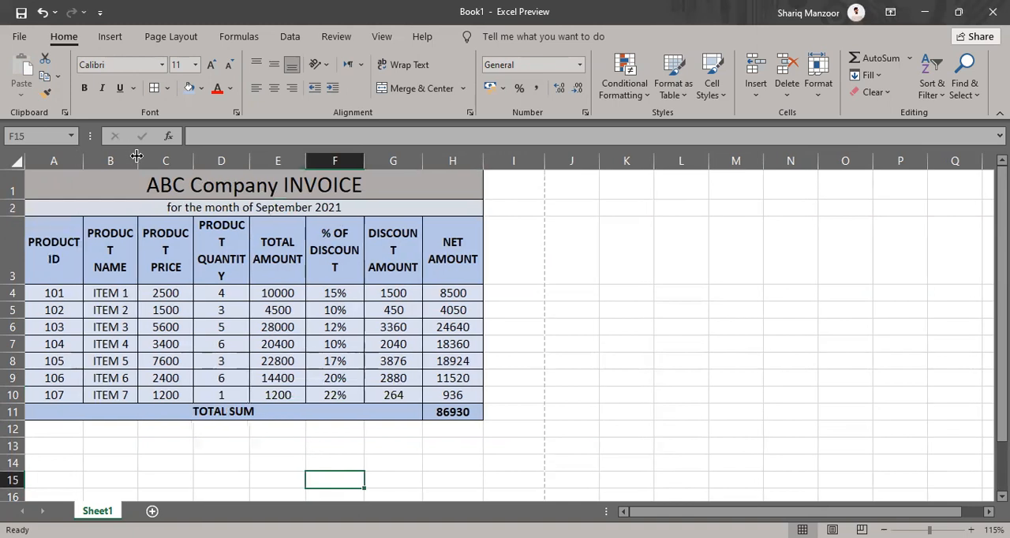
{"action": "double_click", "coordinate": [139, 157]}
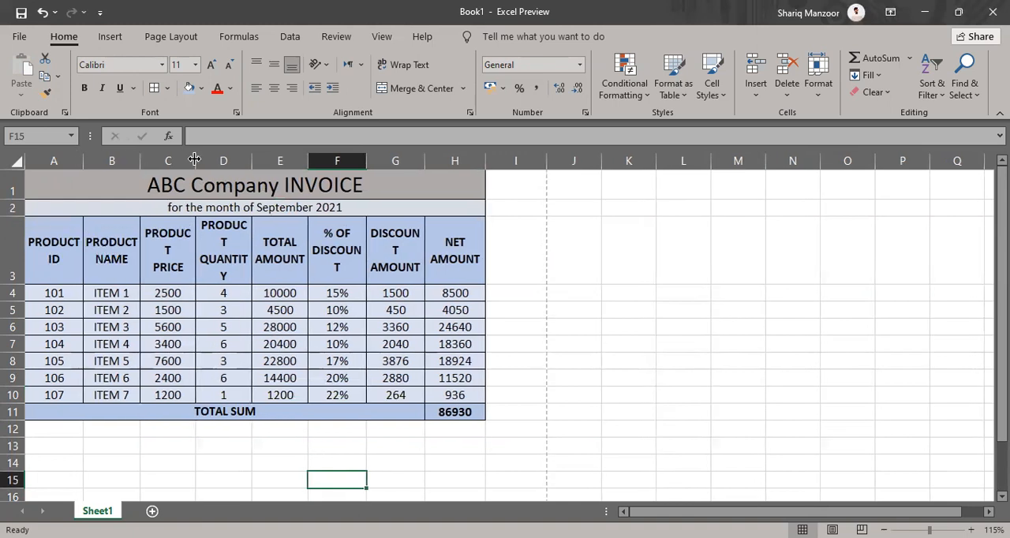
{"action": "double_click", "coordinate": [195, 159]}
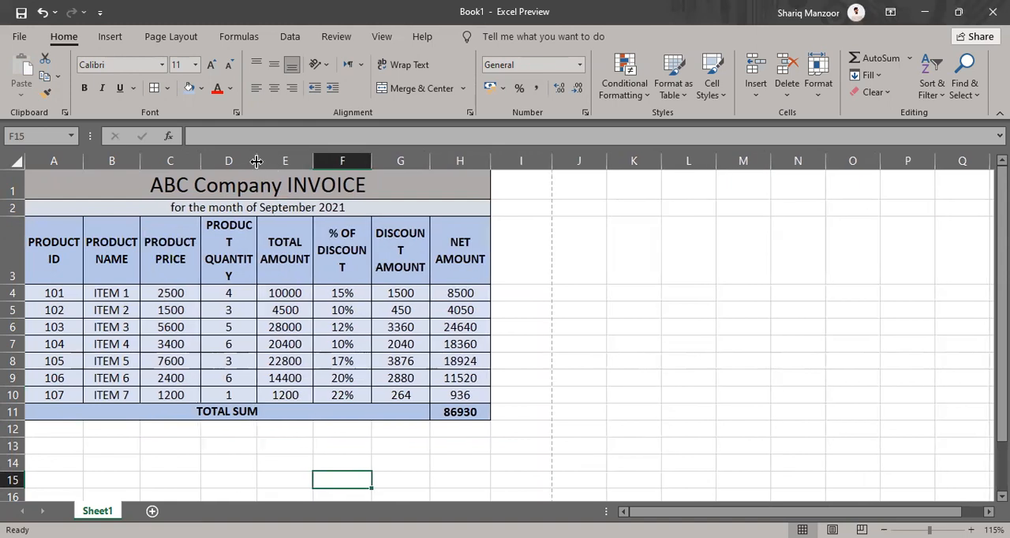
{"action": "double_click", "coordinate": [257, 161]}
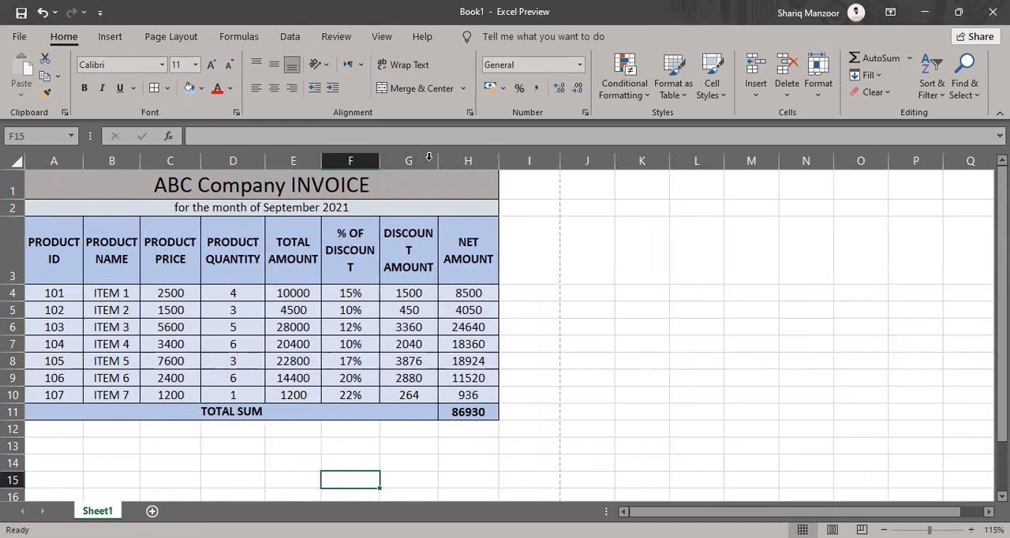
{"action": "double_click", "coordinate": [438, 160]}
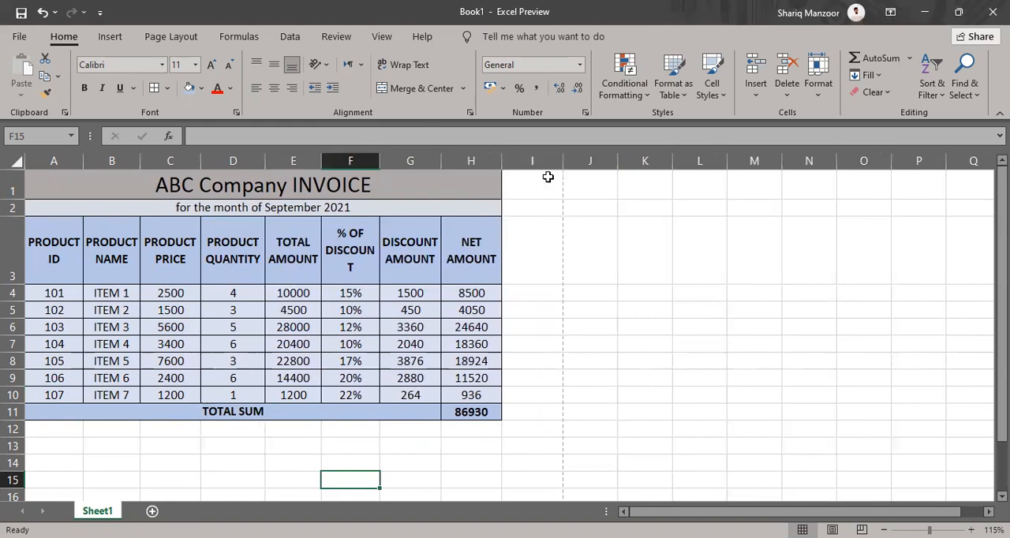
{"action": "double_click", "coordinate": [380, 160]}
Check in the print preview how the moved invoice fits on the page, and return to the sheet
{"action": "left_click", "coordinate": [475, 439]}
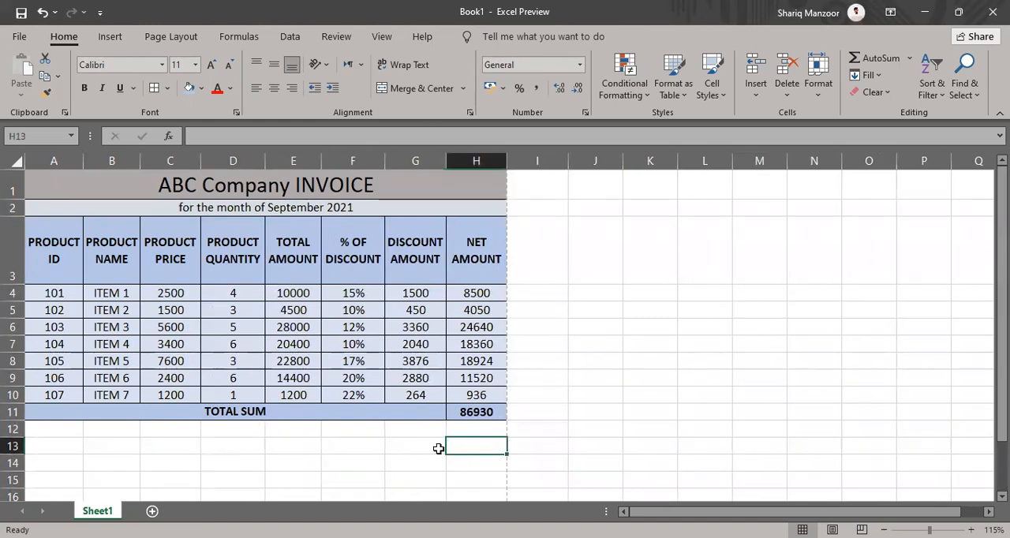
{"action": "key", "text": "ctrl+p"}
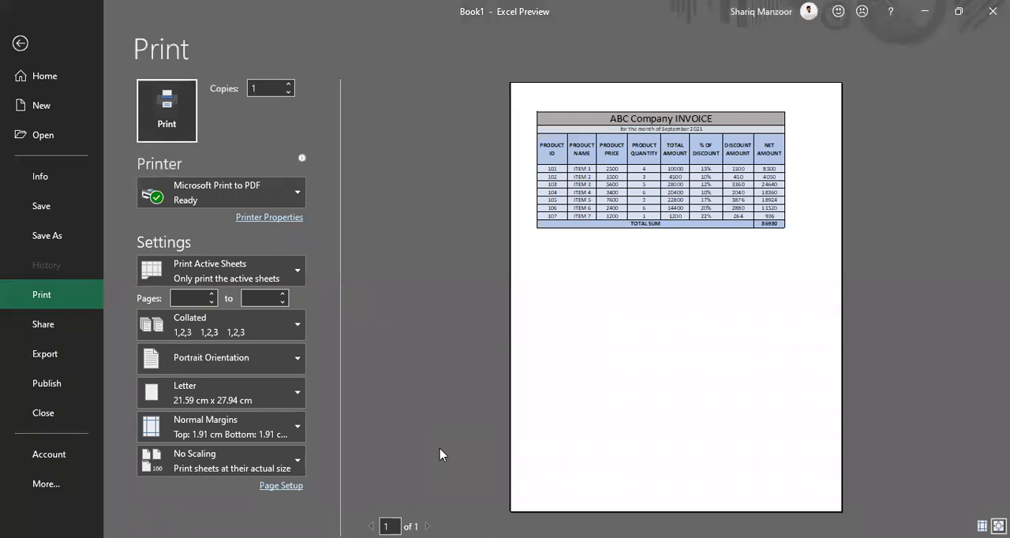
{"action": "key", "text": "Escape"}
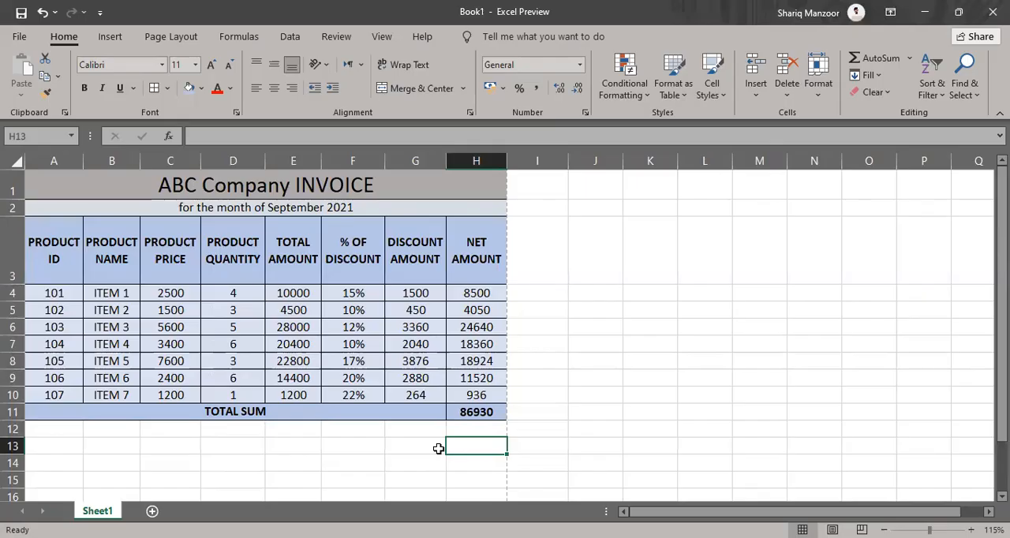